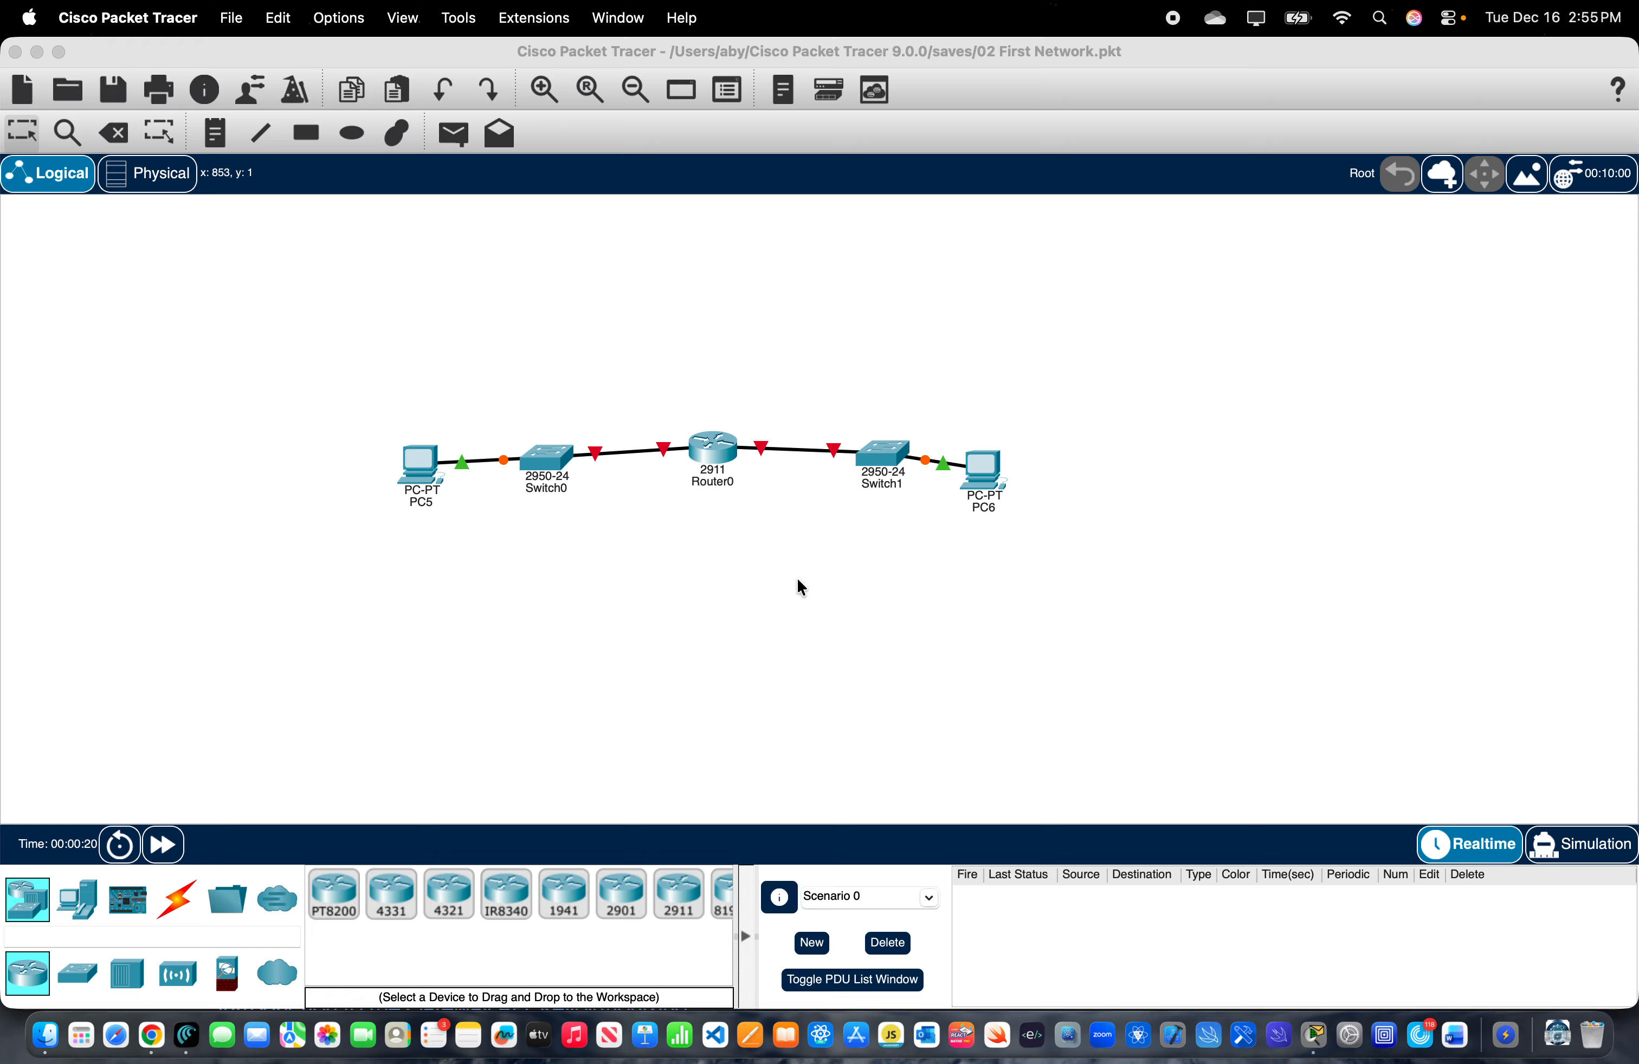
# - Open Router0's command line interface and start a console session
pyautogui.click(715, 460)
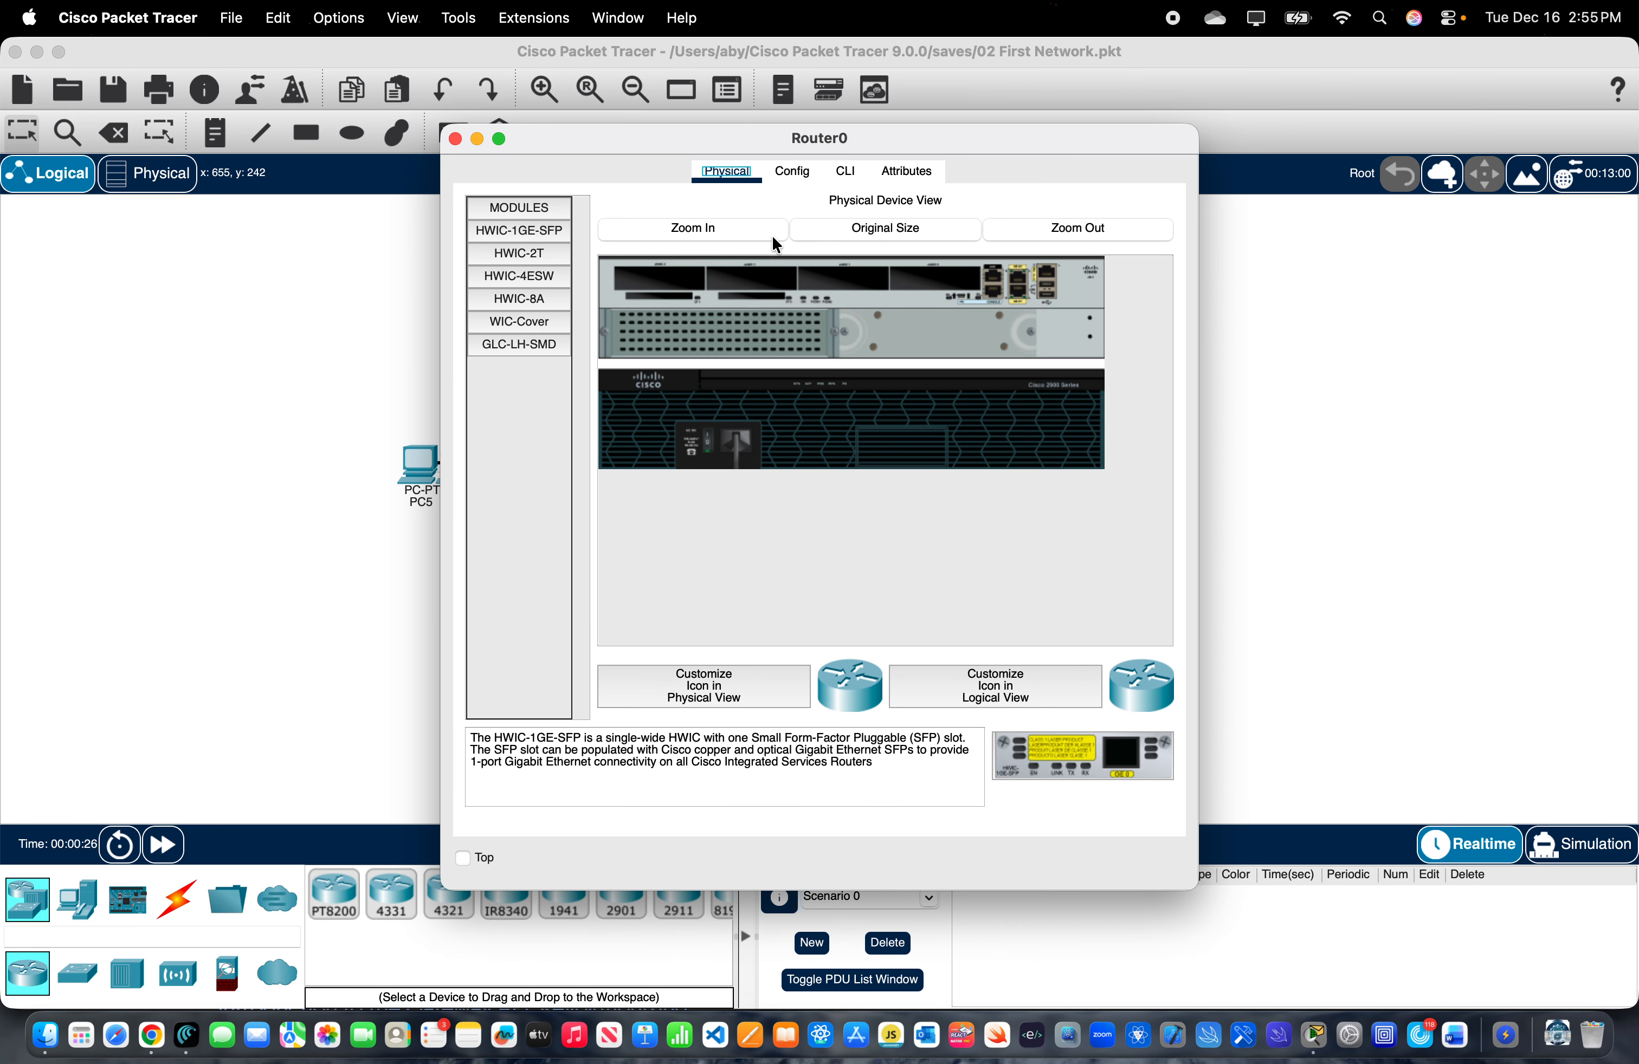
pyautogui.click(846, 173)
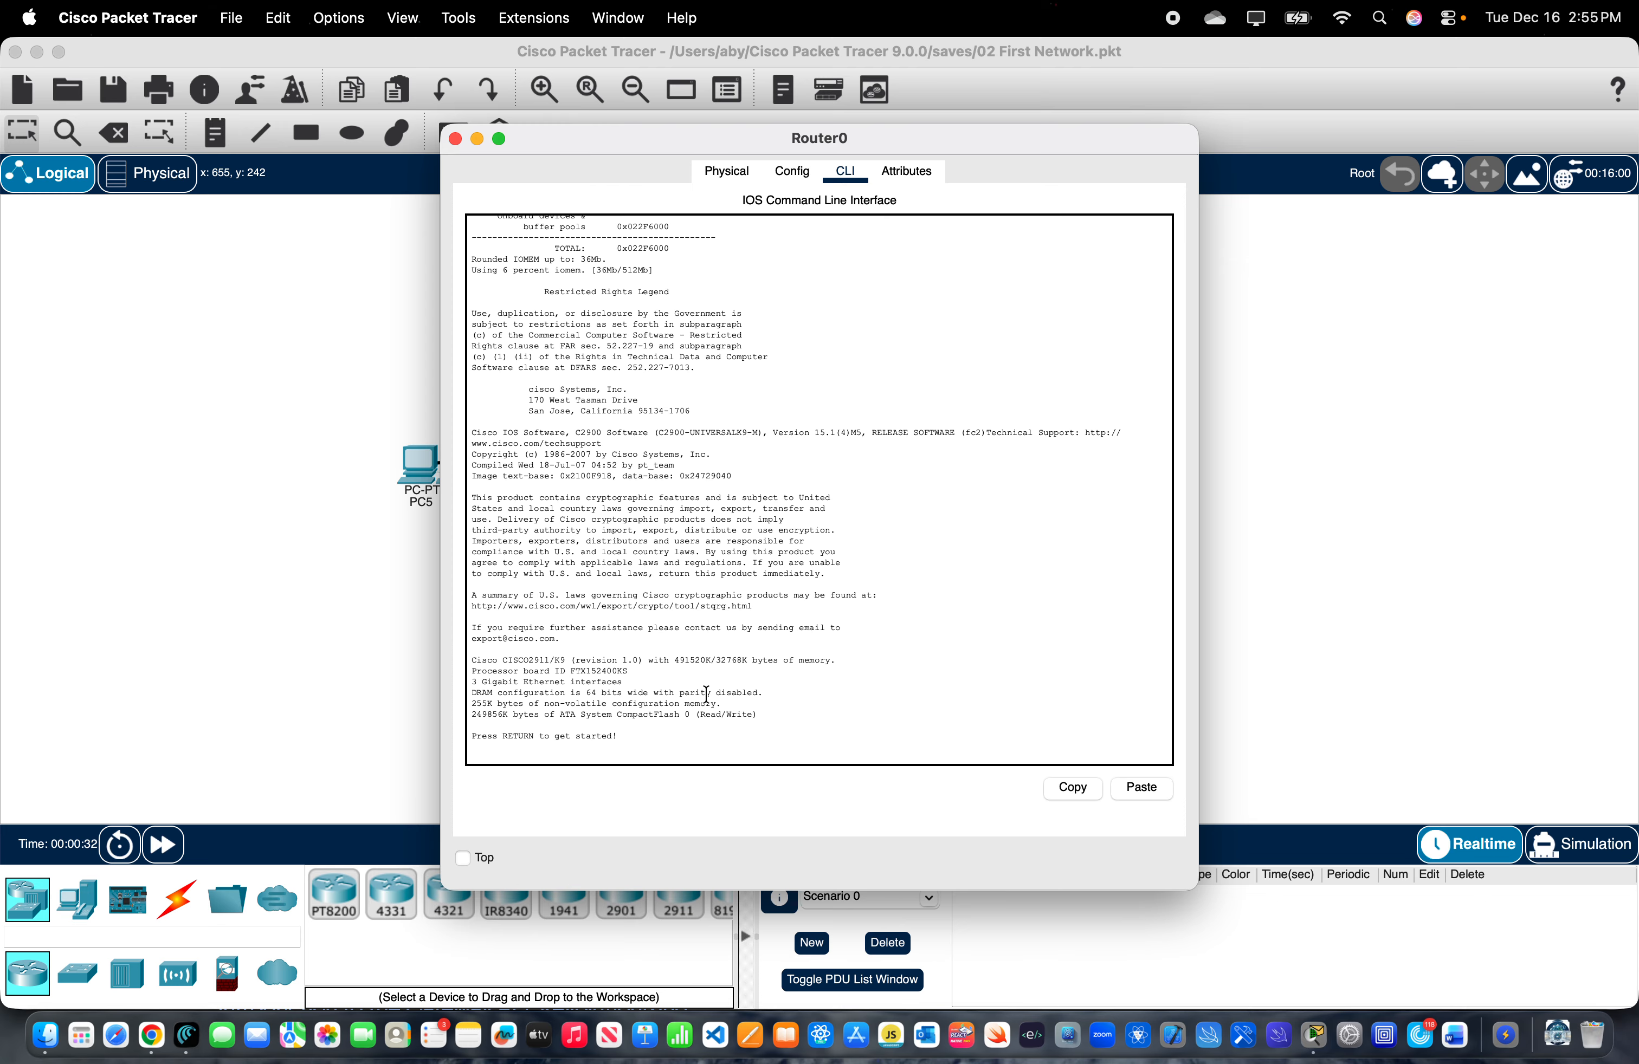
pyautogui.scroll(-1, 705, 695)
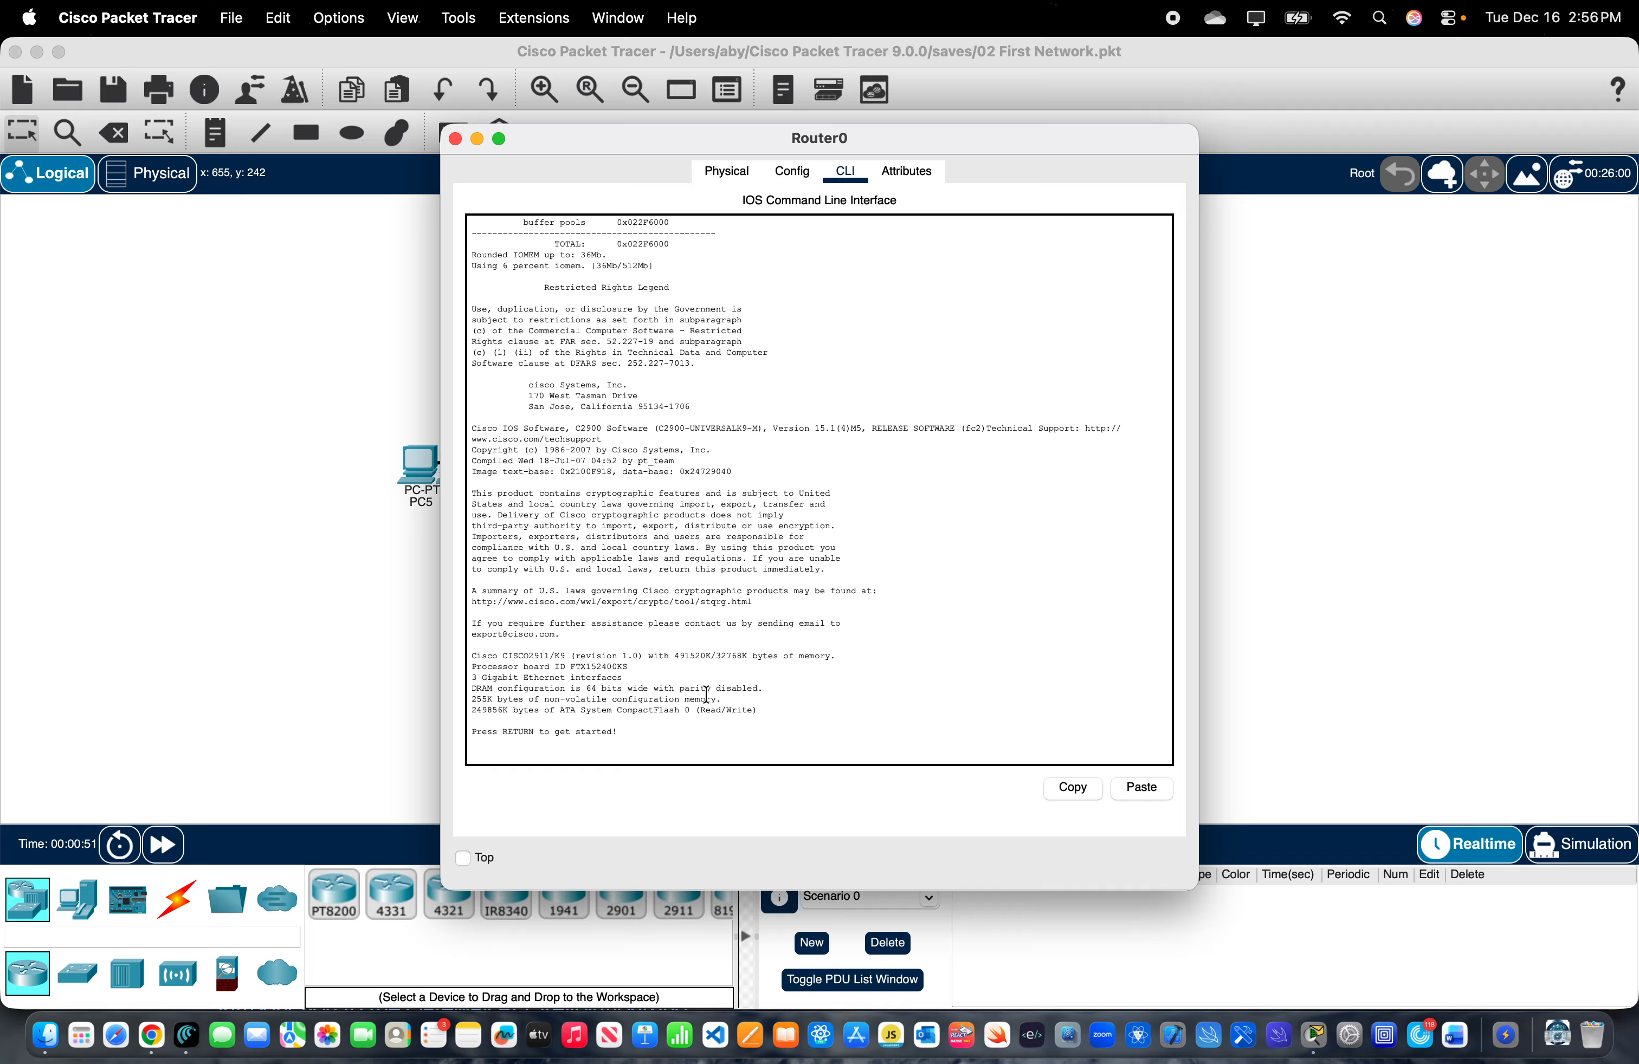
pyautogui.press('Return')
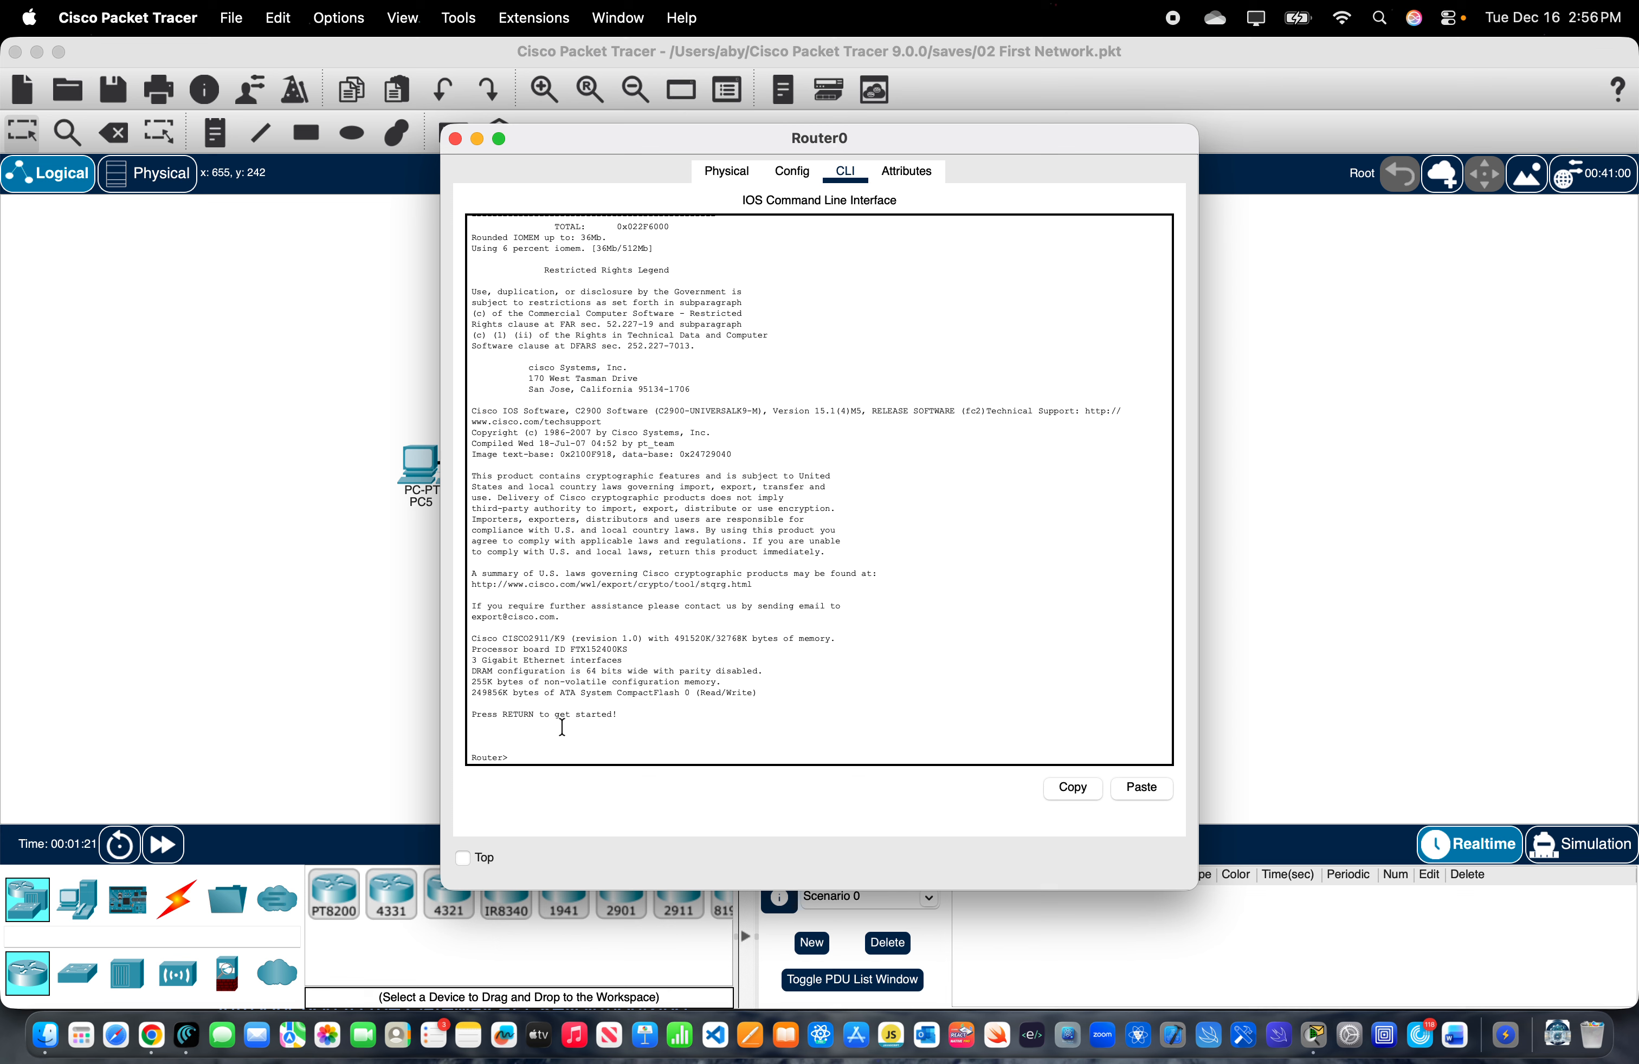
# - Enter privileged EXEC mode on Router0 with the enable command
pyautogui.moveTo(513, 750); pyautogui.dragTo(510, 761)
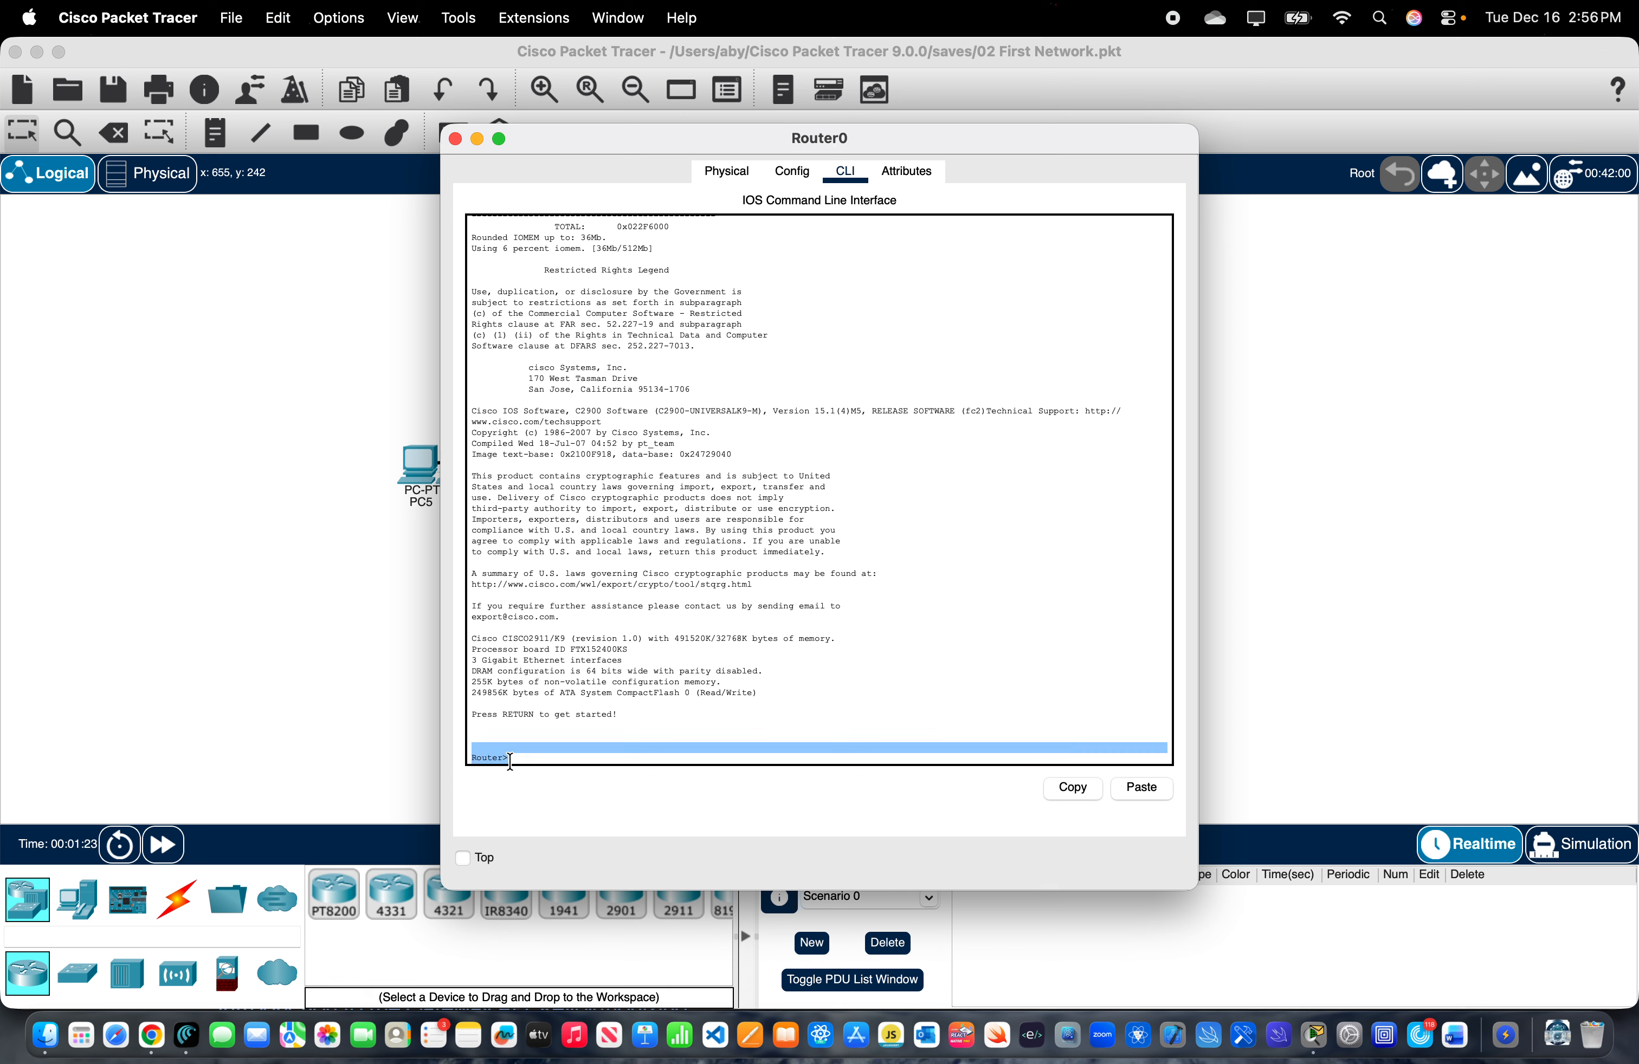
pyautogui.click(523, 758)
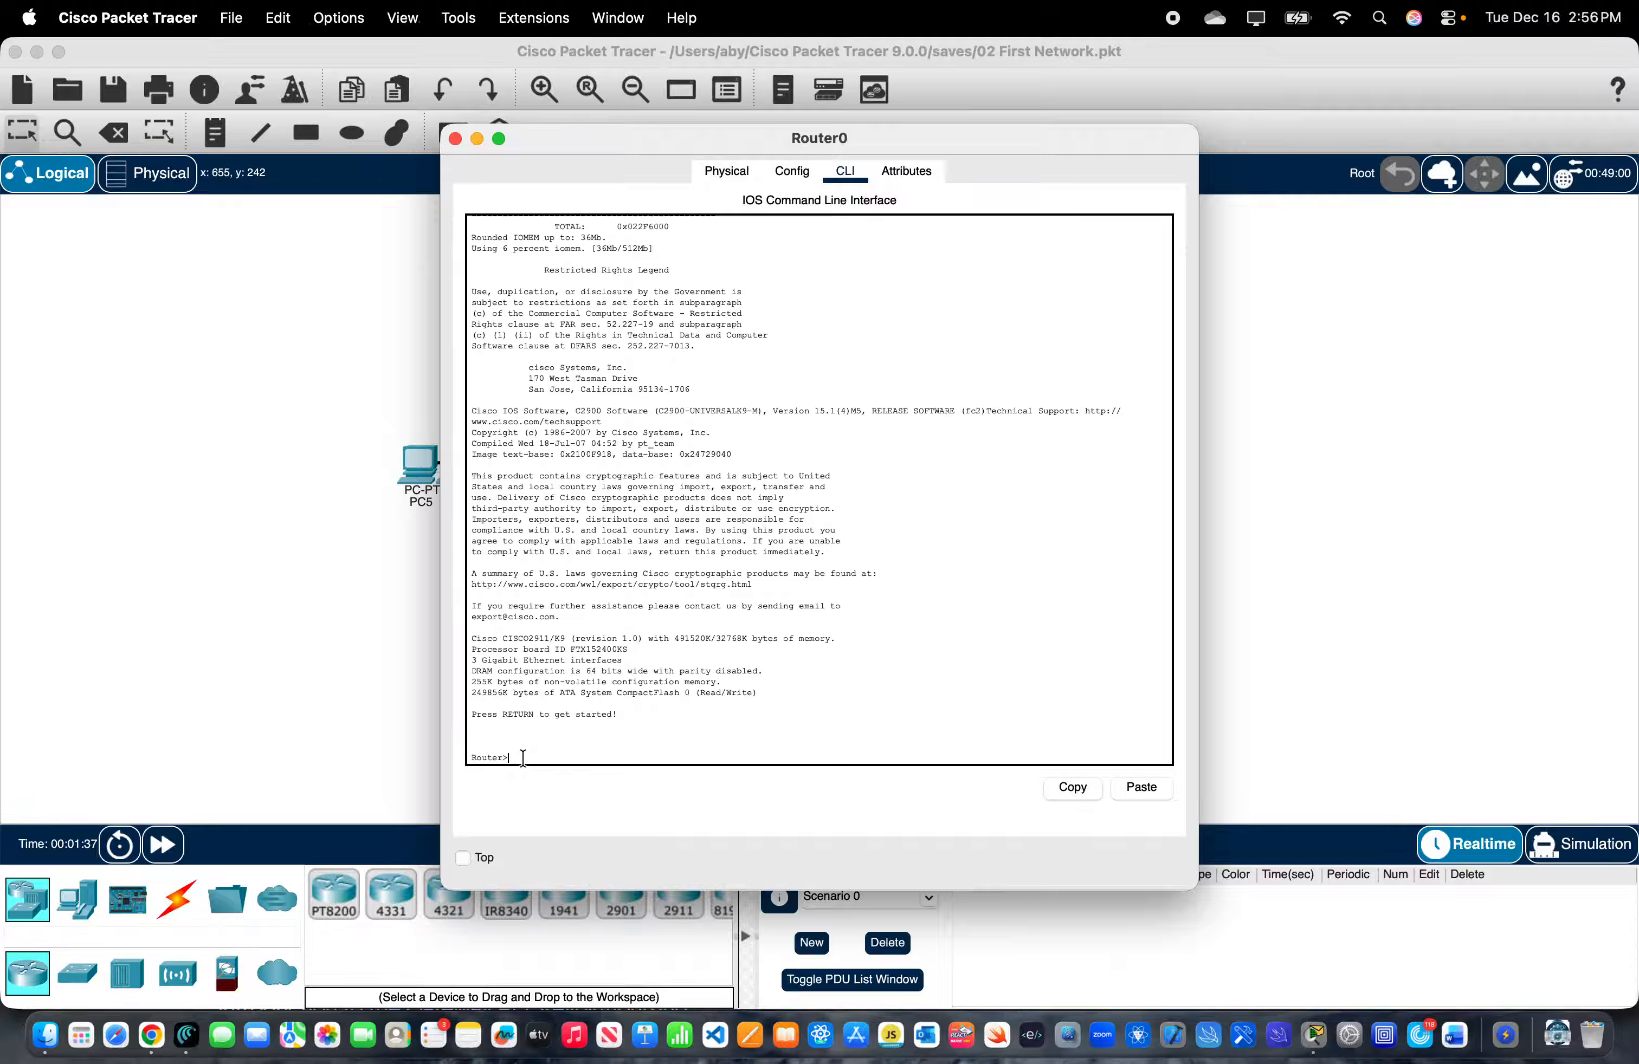
pyautogui.write('enable')
pyautogui.press('Return')
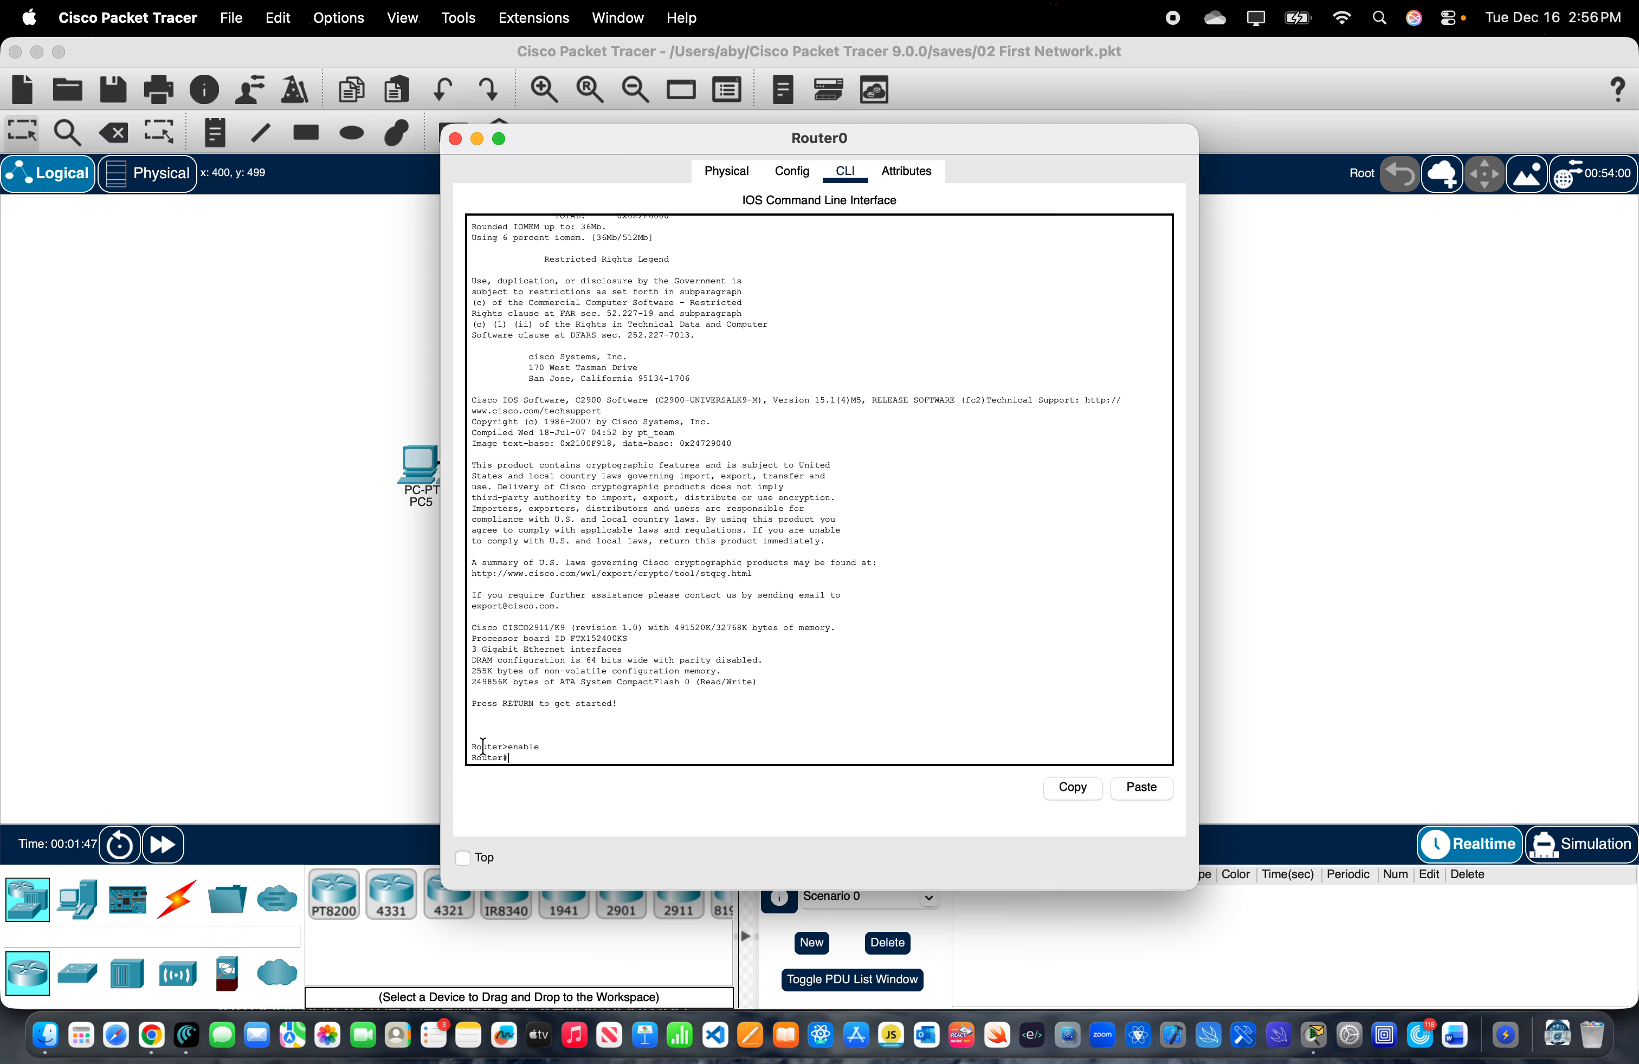
# - Enter global configuration mode on Router0 with the configure terminal command
pyautogui.moveTo(512, 758); pyautogui.dragTo(454, 757)
pyautogui.click(537, 757)
pyautogui.write('configure terminal')
pyautogui.press('Return')
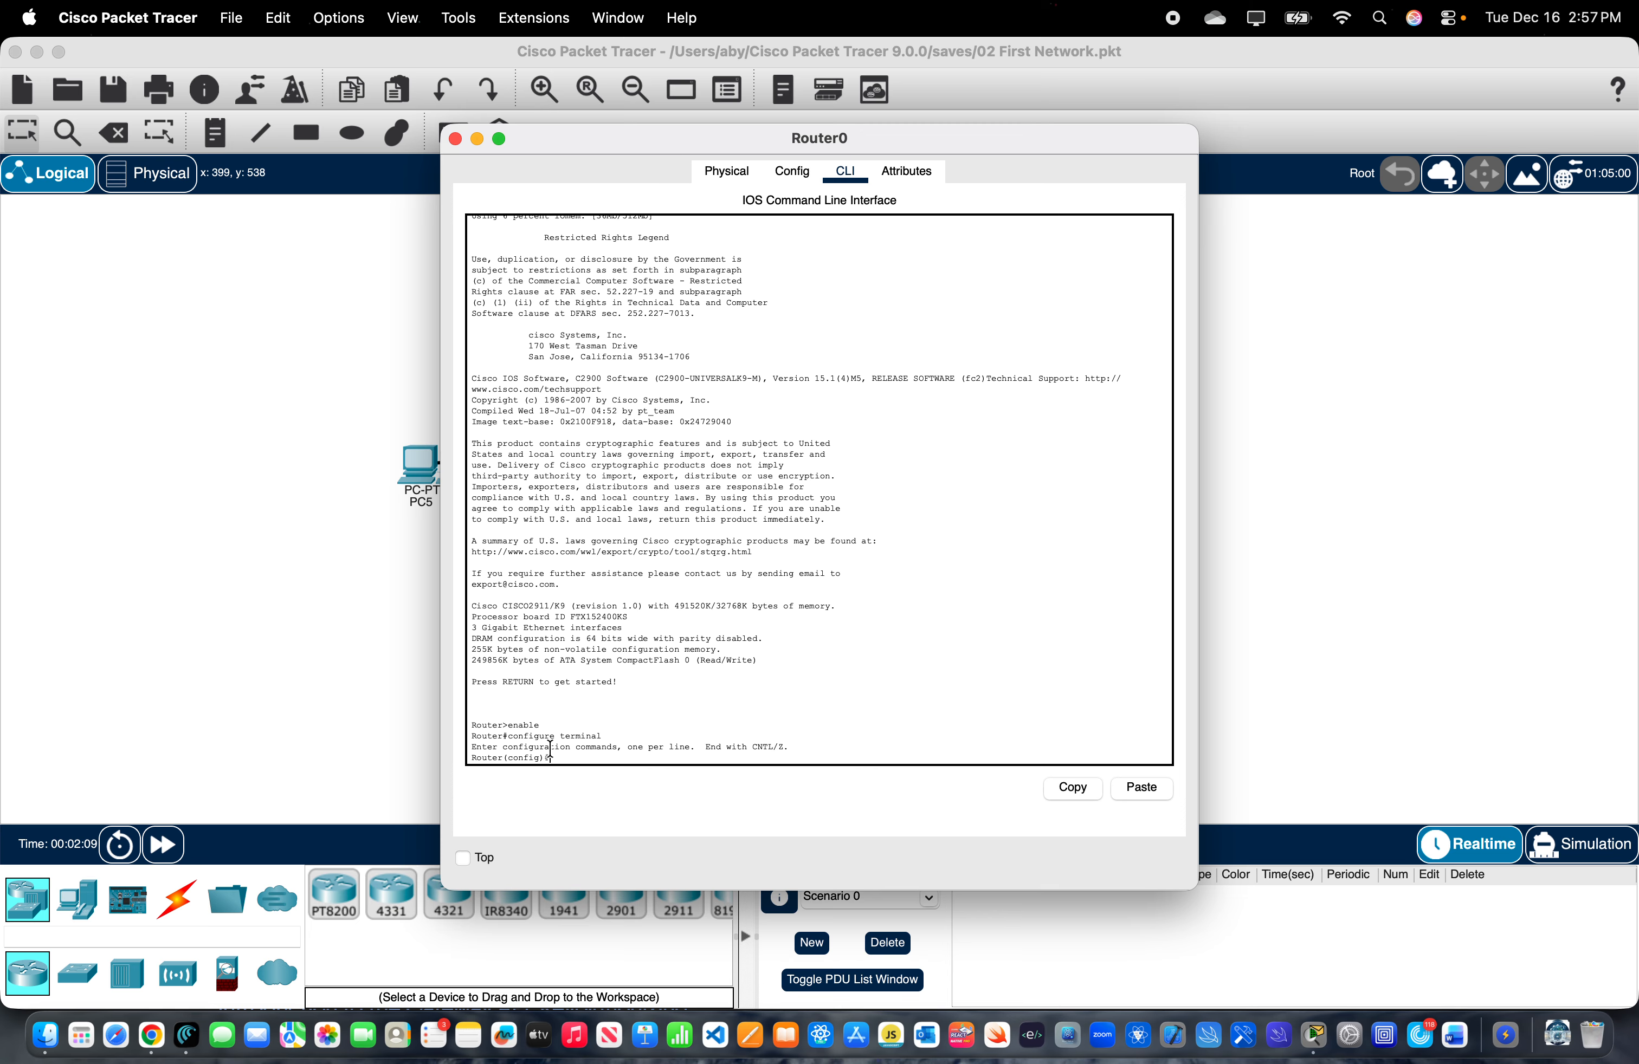
# - Enter interface configuration mode for gigabitethernet 0/0 on Router0
pyautogui.scroll(-1, 460, 765)
pyautogui.tripleClick(469, 754)
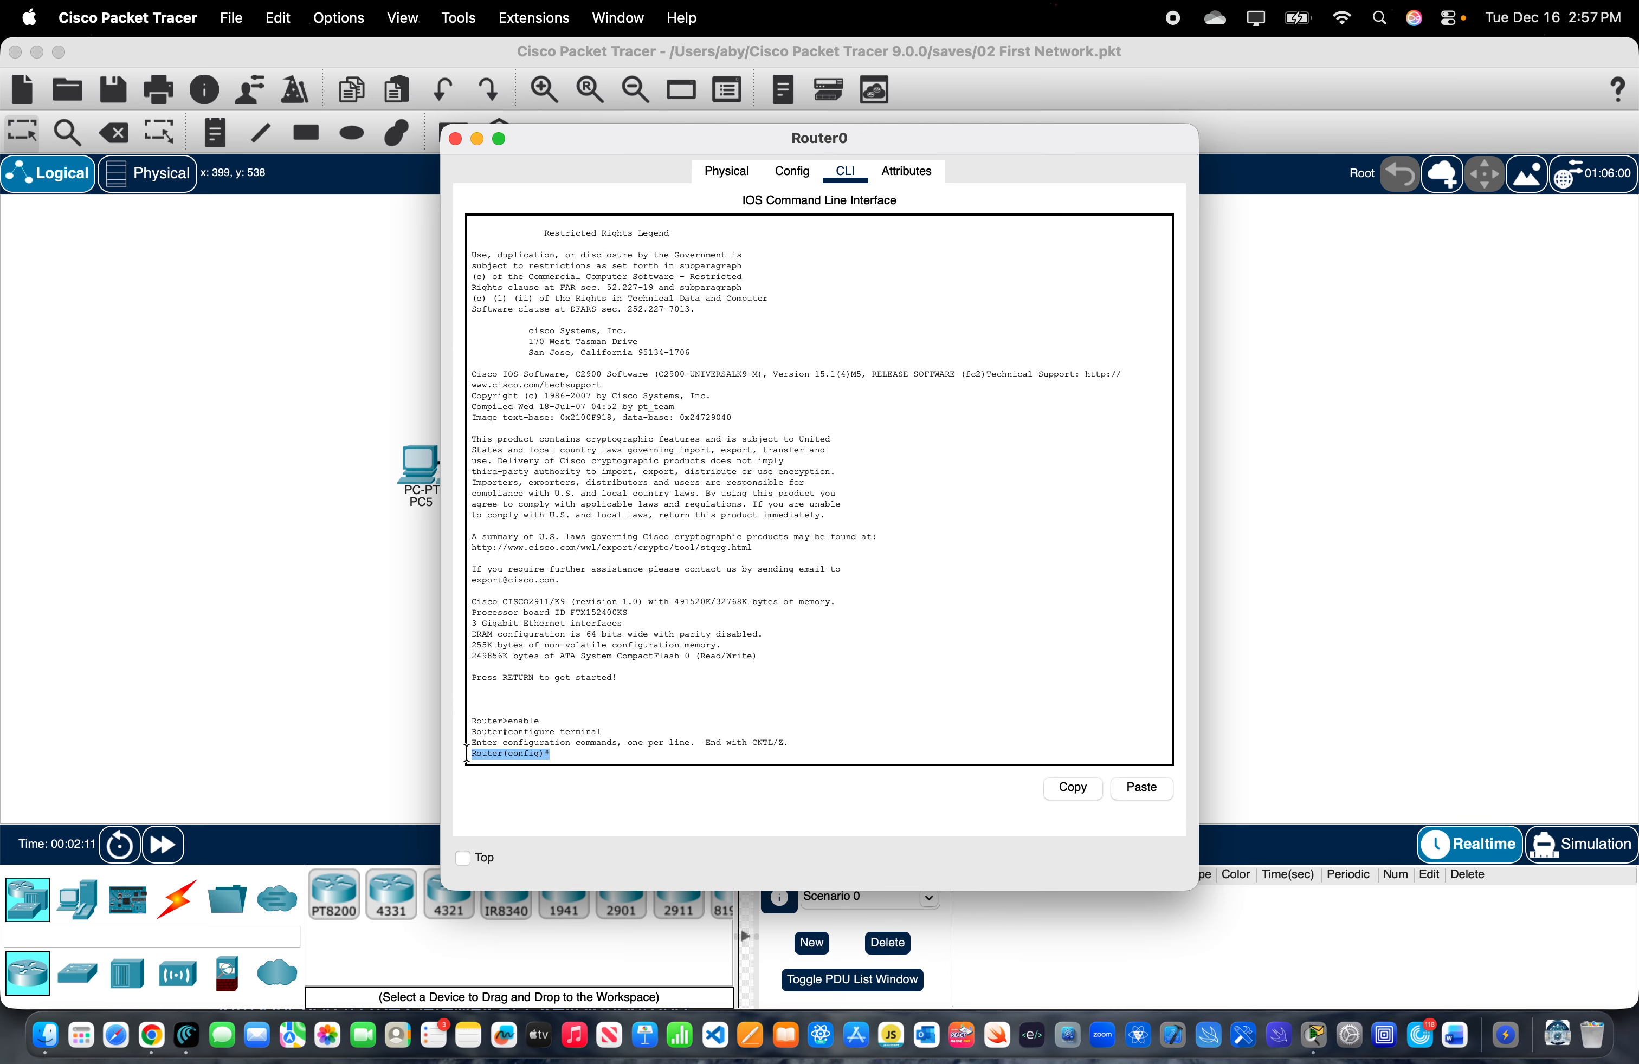
pyautogui.click(558, 753)
pyautogui.write('interface giga')
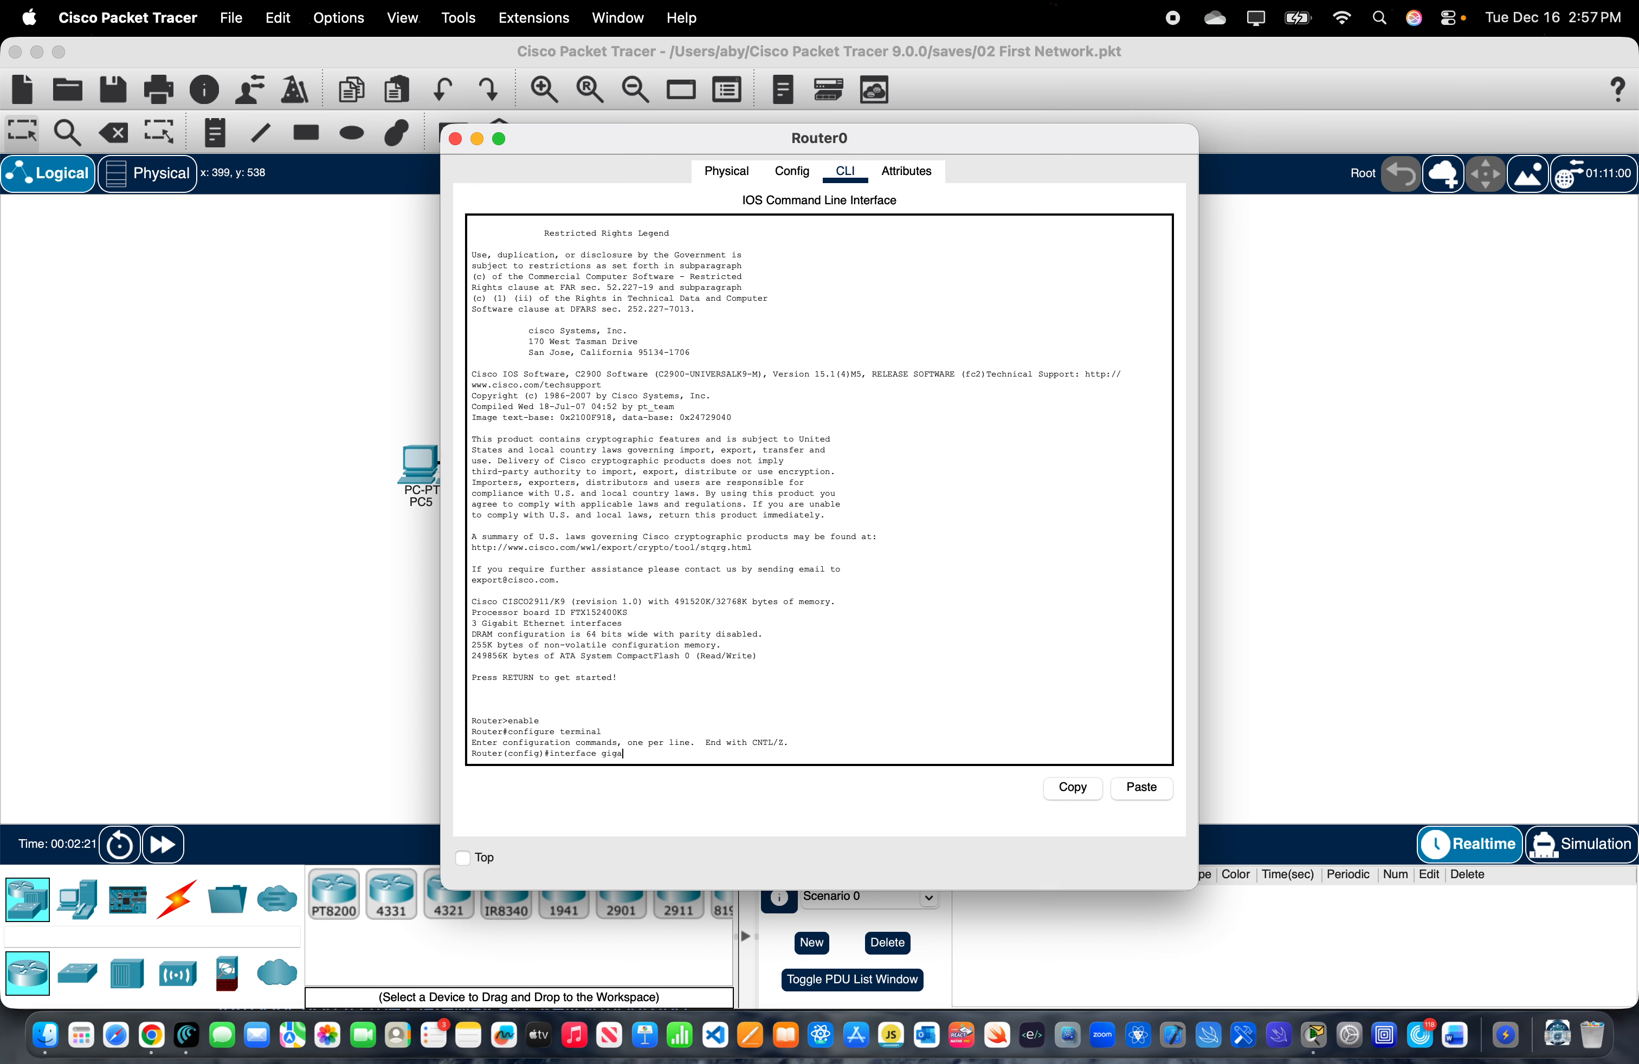
pyautogui.write('bit')
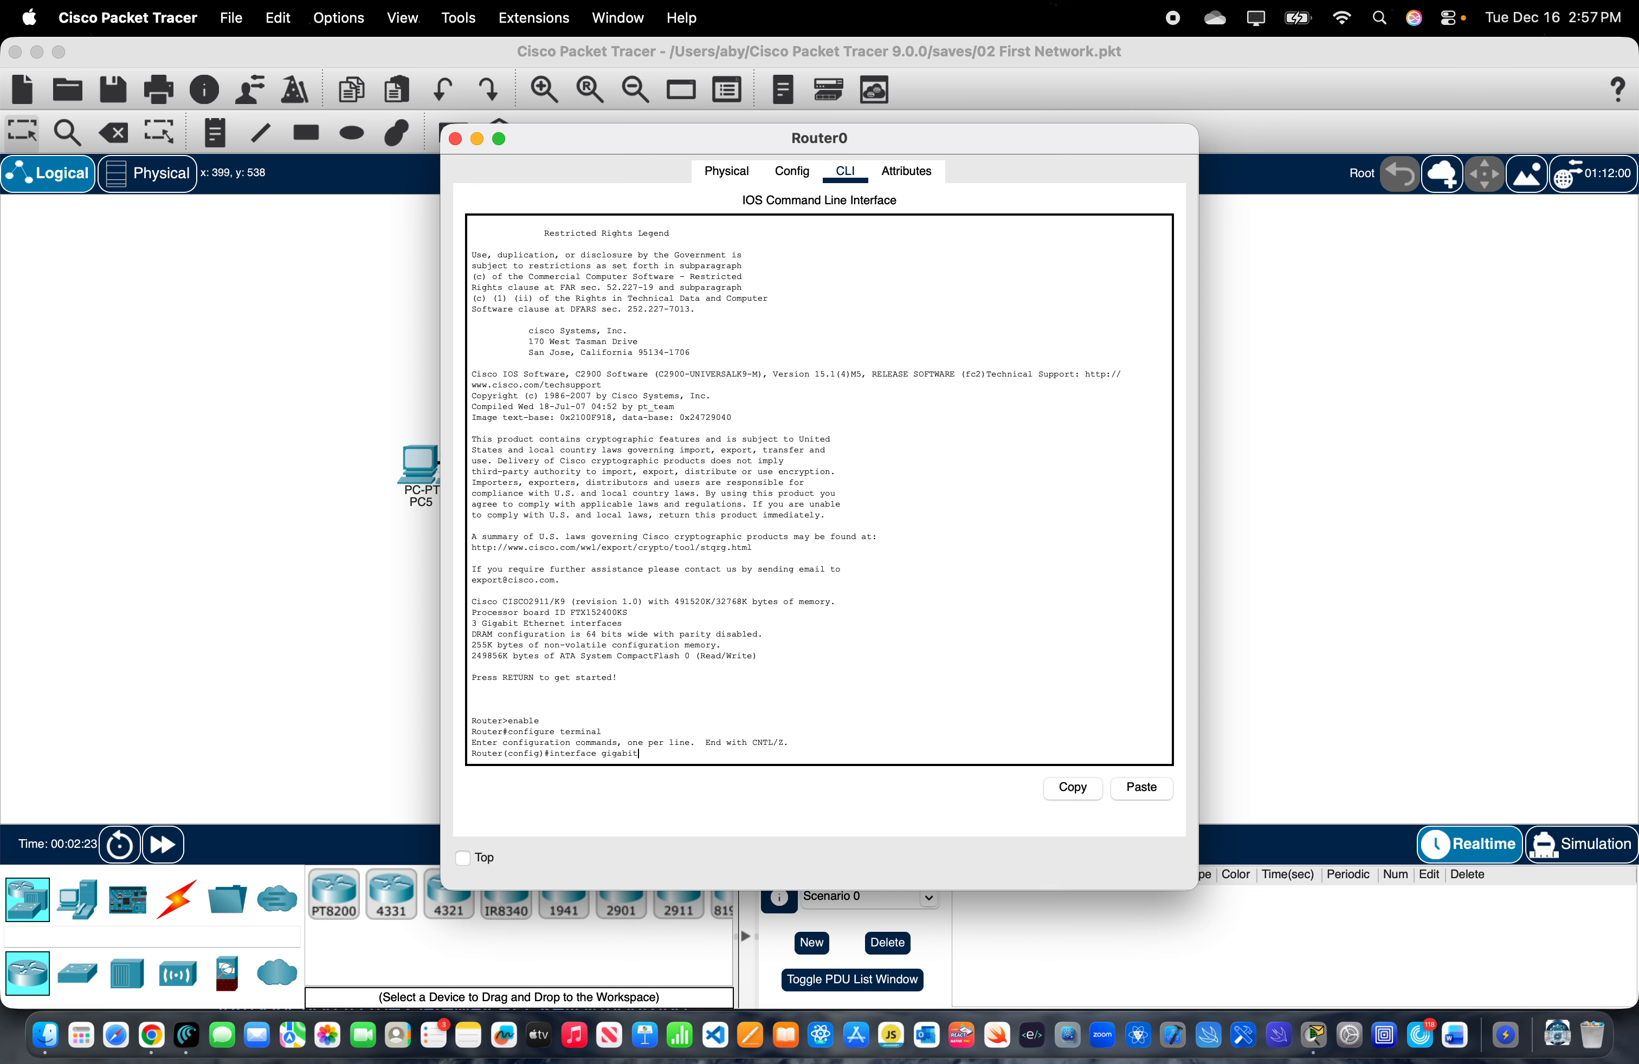
pyautogui.write('ethernet 0/0')
pyautogui.press('Return')
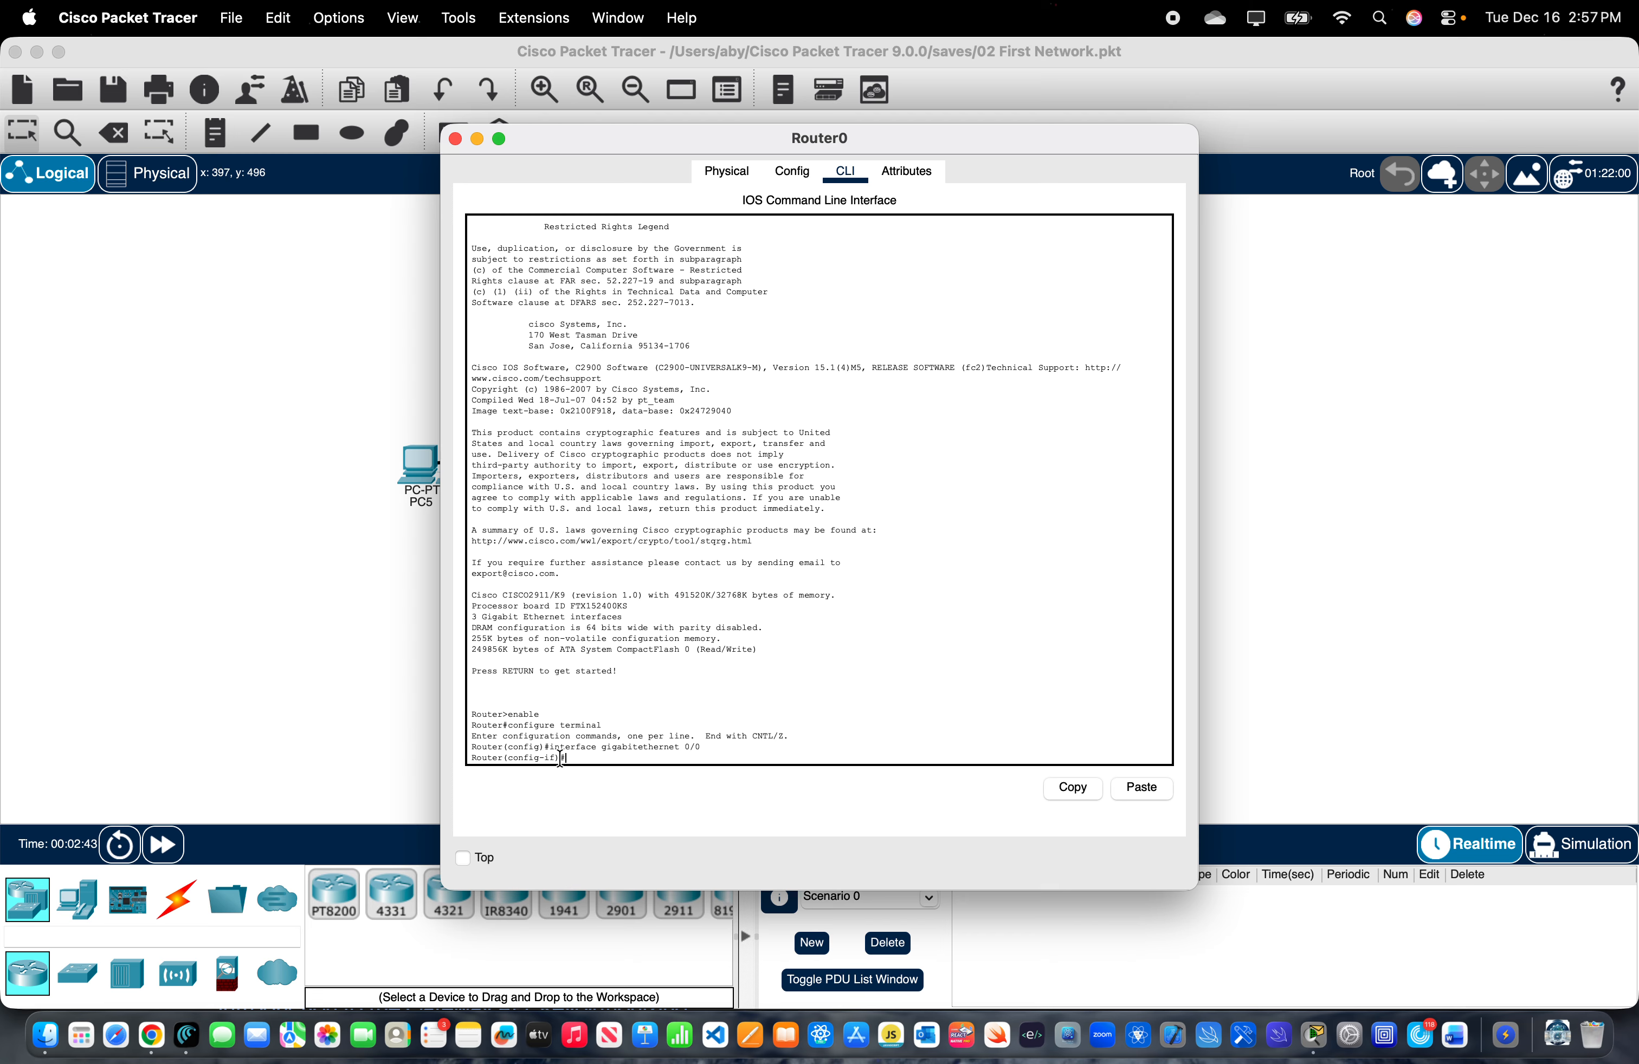
# - Enable the gigabitethernet 0/0 interface with no shutdown and check its link to Switch0 in the topology
pyautogui.moveTo(560, 759); pyautogui.dragTo(550, 759)
pyautogui.click(602, 756)
pyautogui.write('no shutdown')
pyautogui.press('Return')
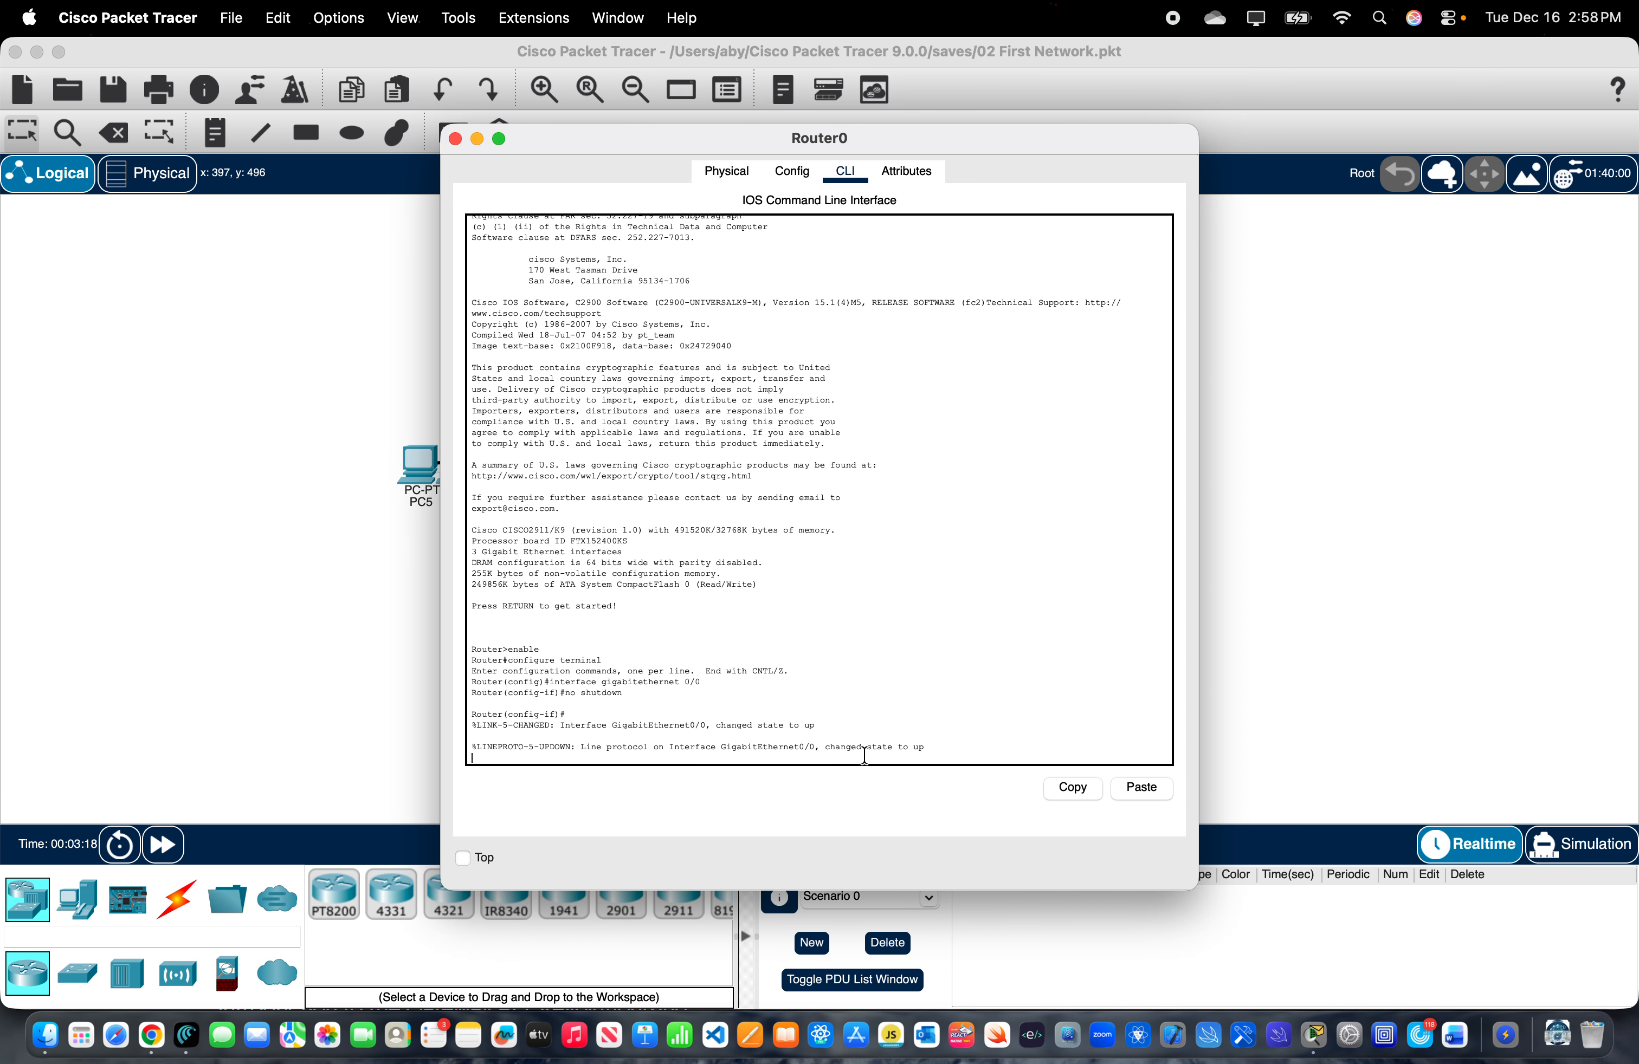
pyautogui.moveTo(926, 747); pyautogui.dragTo(819, 742)
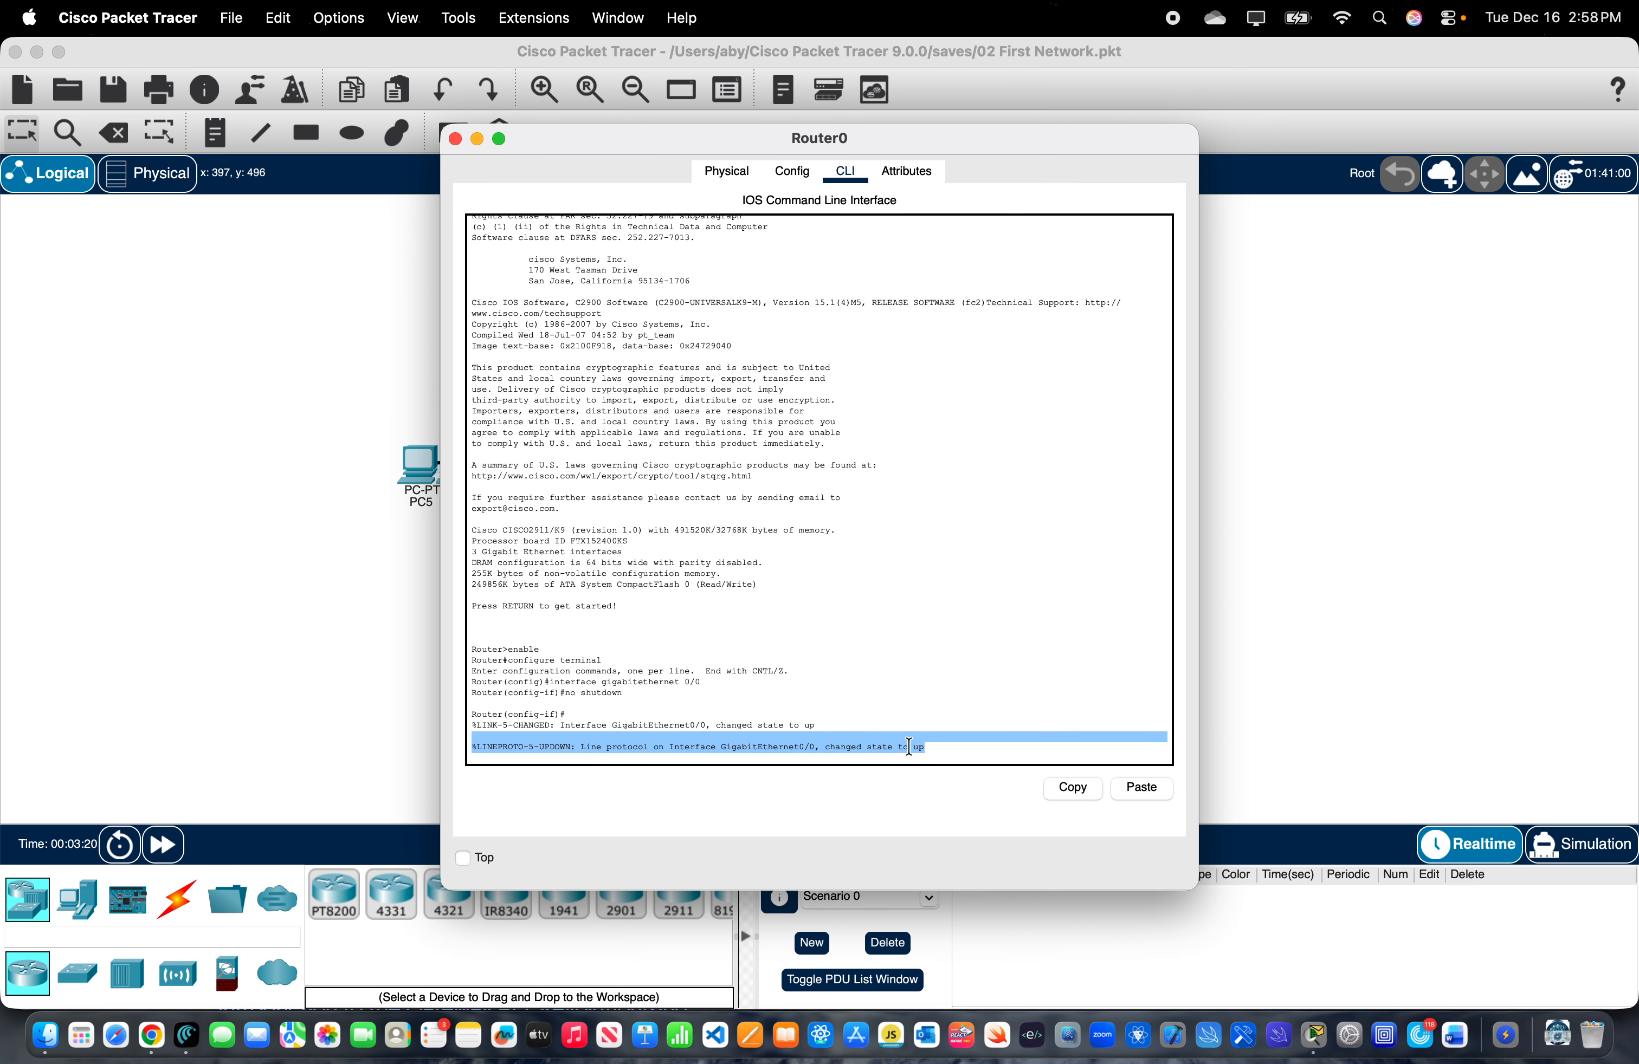
pyautogui.click(960, 762)
pyautogui.moveTo(711, 154); pyautogui.dragTo(1280, 252)
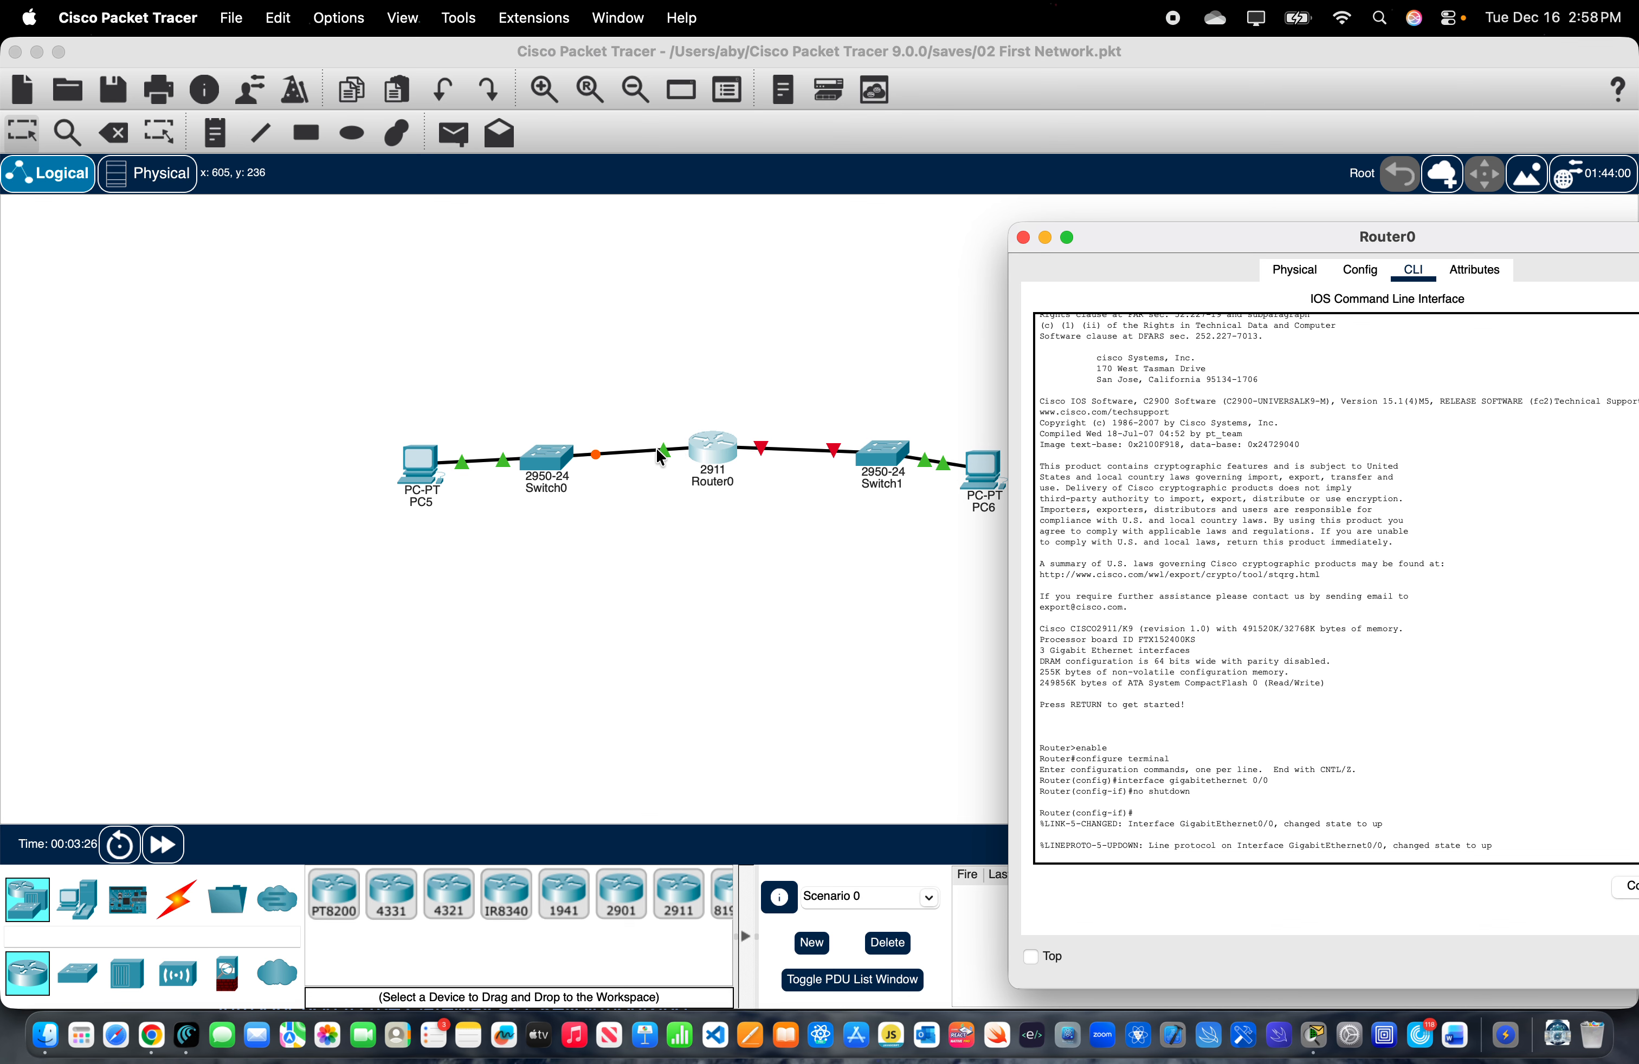
pyautogui.moveTo(1254, 234); pyautogui.dragTo(749, 200)
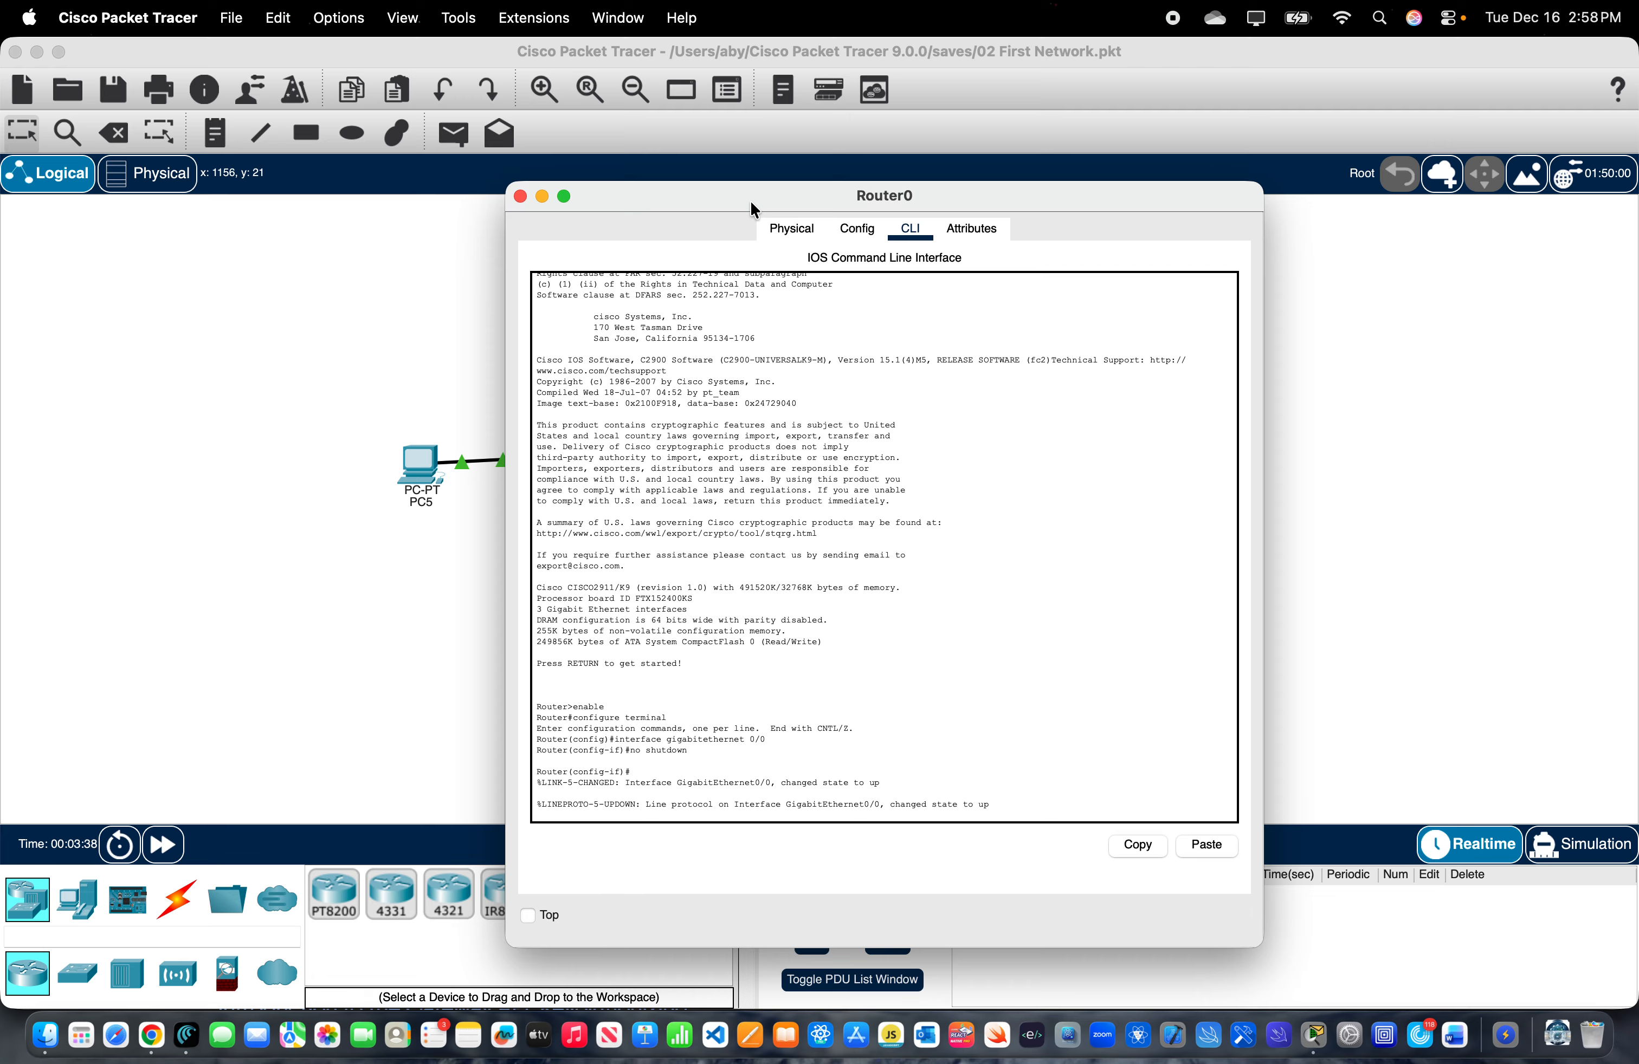
# - Write the command ip address 192.168.1.1 255.255.255.0 at the interface configuration prompt, without running it
pyautogui.press('Return')
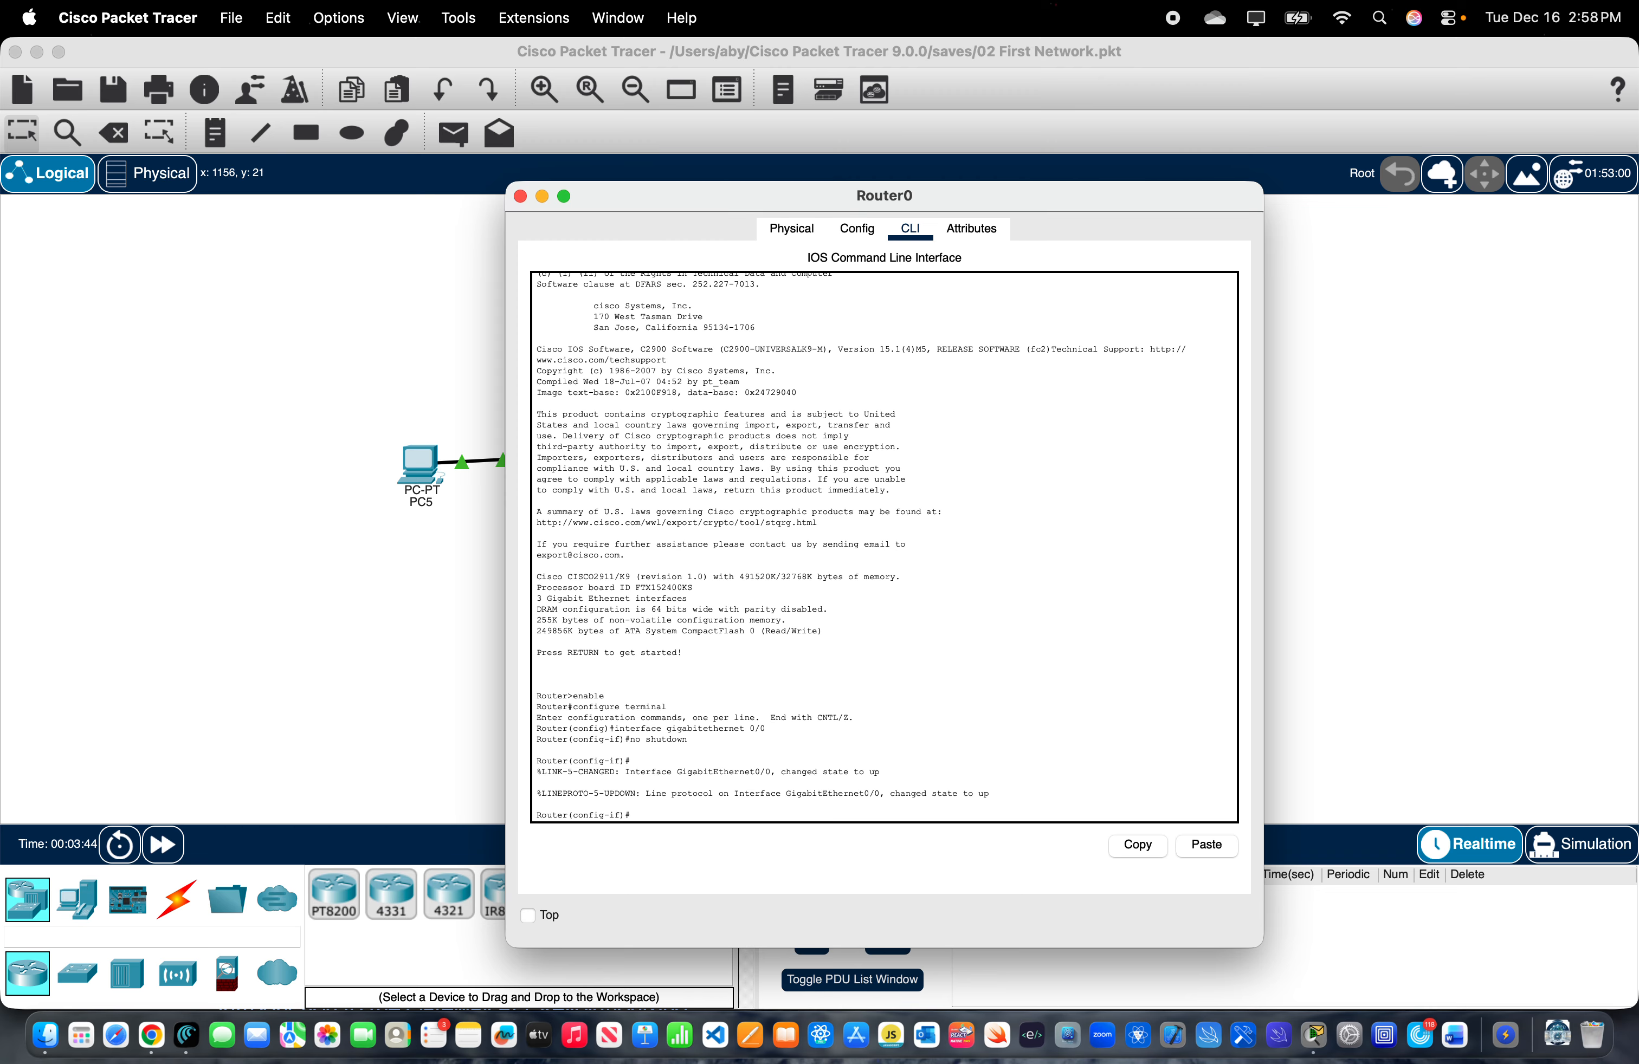
pyautogui.write('ip addre')
pyautogui.write('1')
pyautogui.write('68.1.1 255.255.255.0')
pyautogui.moveTo(744, 814); pyautogui.dragTo(686, 814)
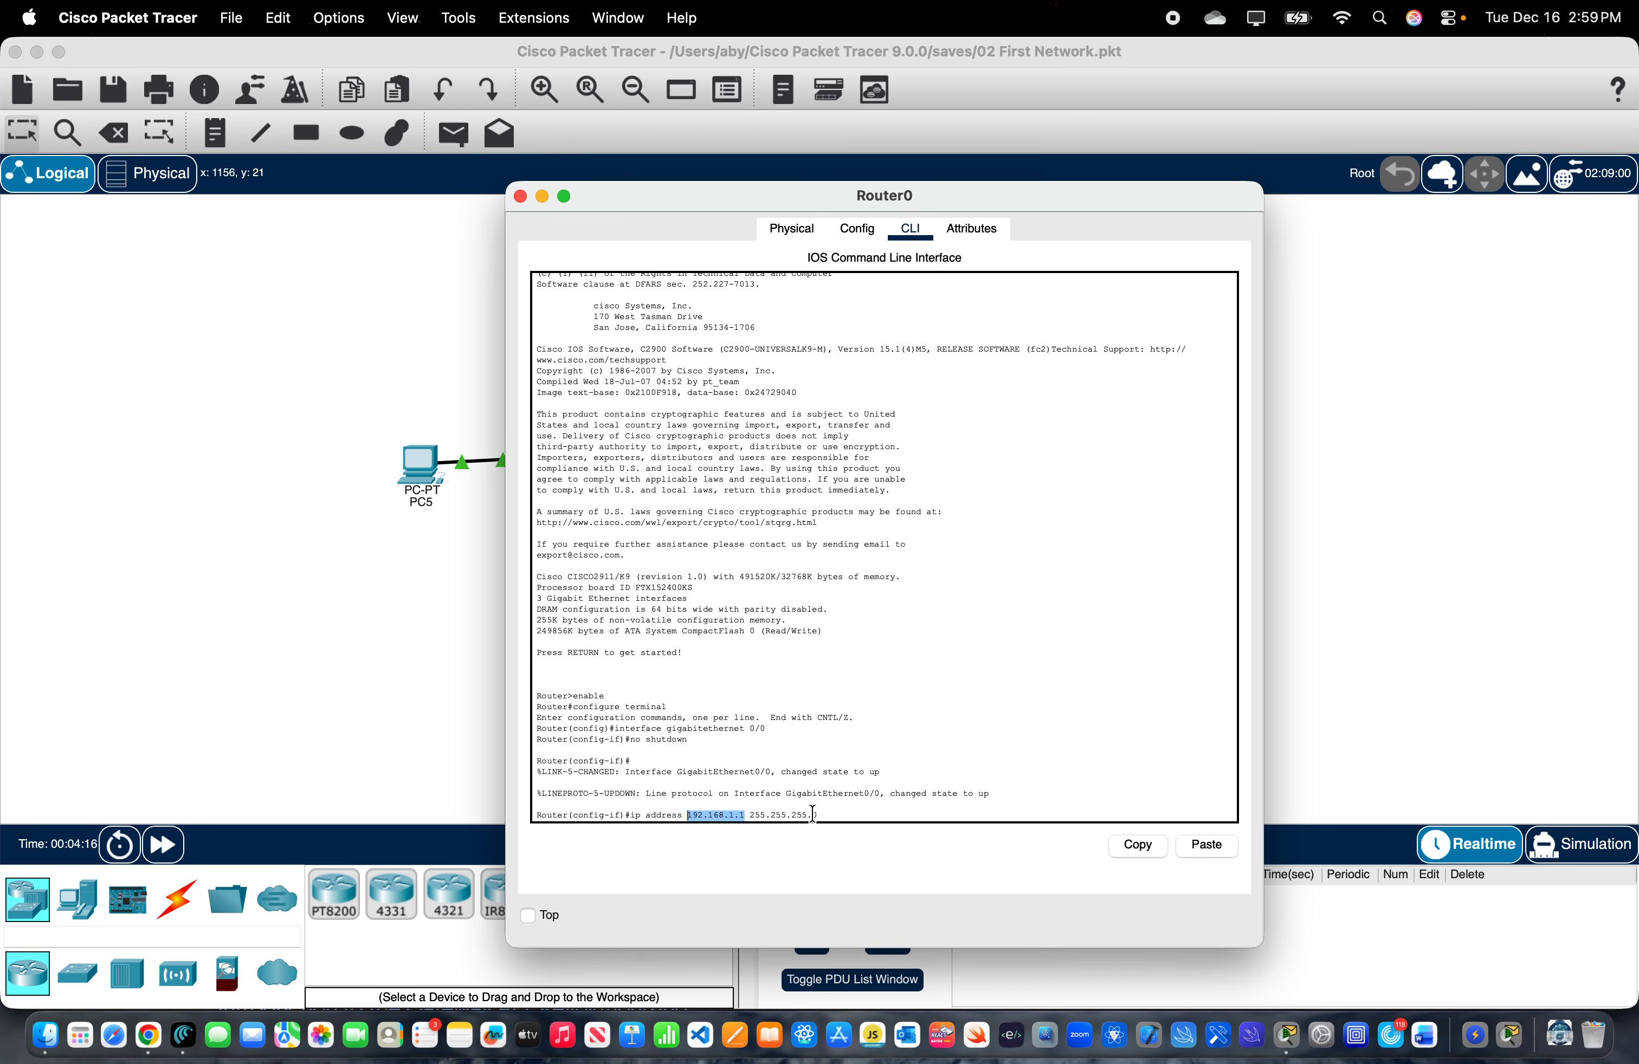
pyautogui.click(819, 814)
pyautogui.moveTo(822, 814); pyautogui.dragTo(753, 814)
pyautogui.click(827, 816)
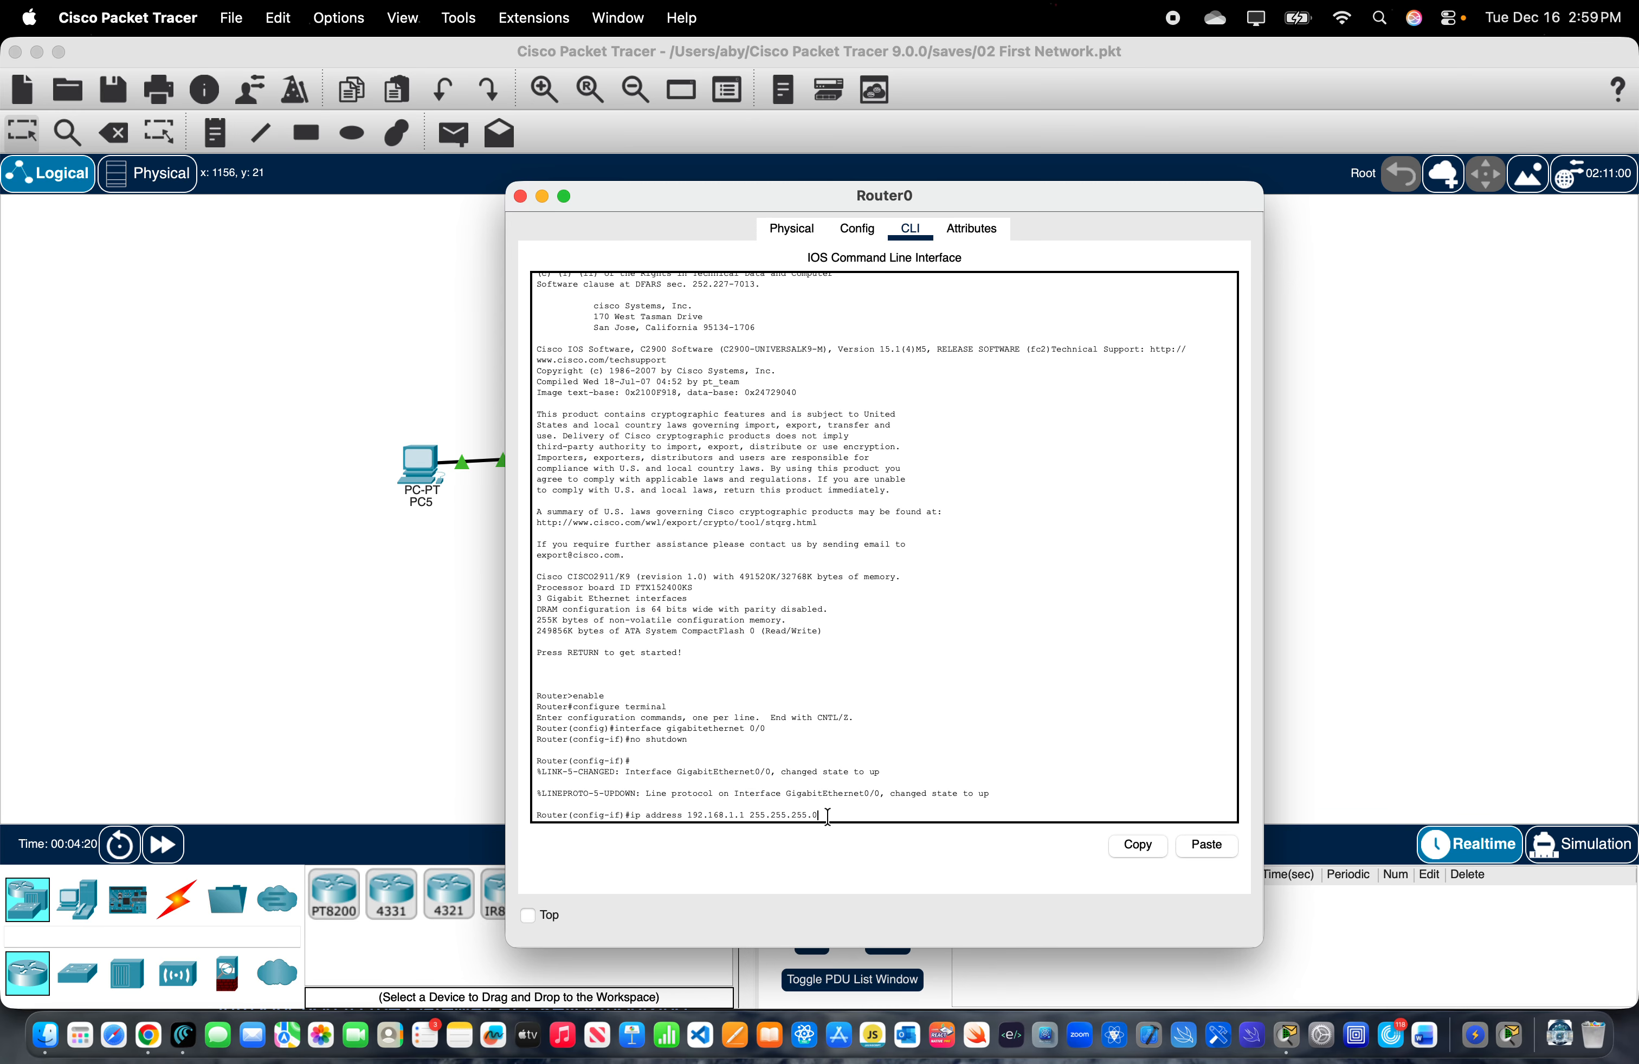
# - Switch to Chrome and review the subnet mask search results and the Medium articles on subnet masks and ARP
pyautogui.press('super+Tab')
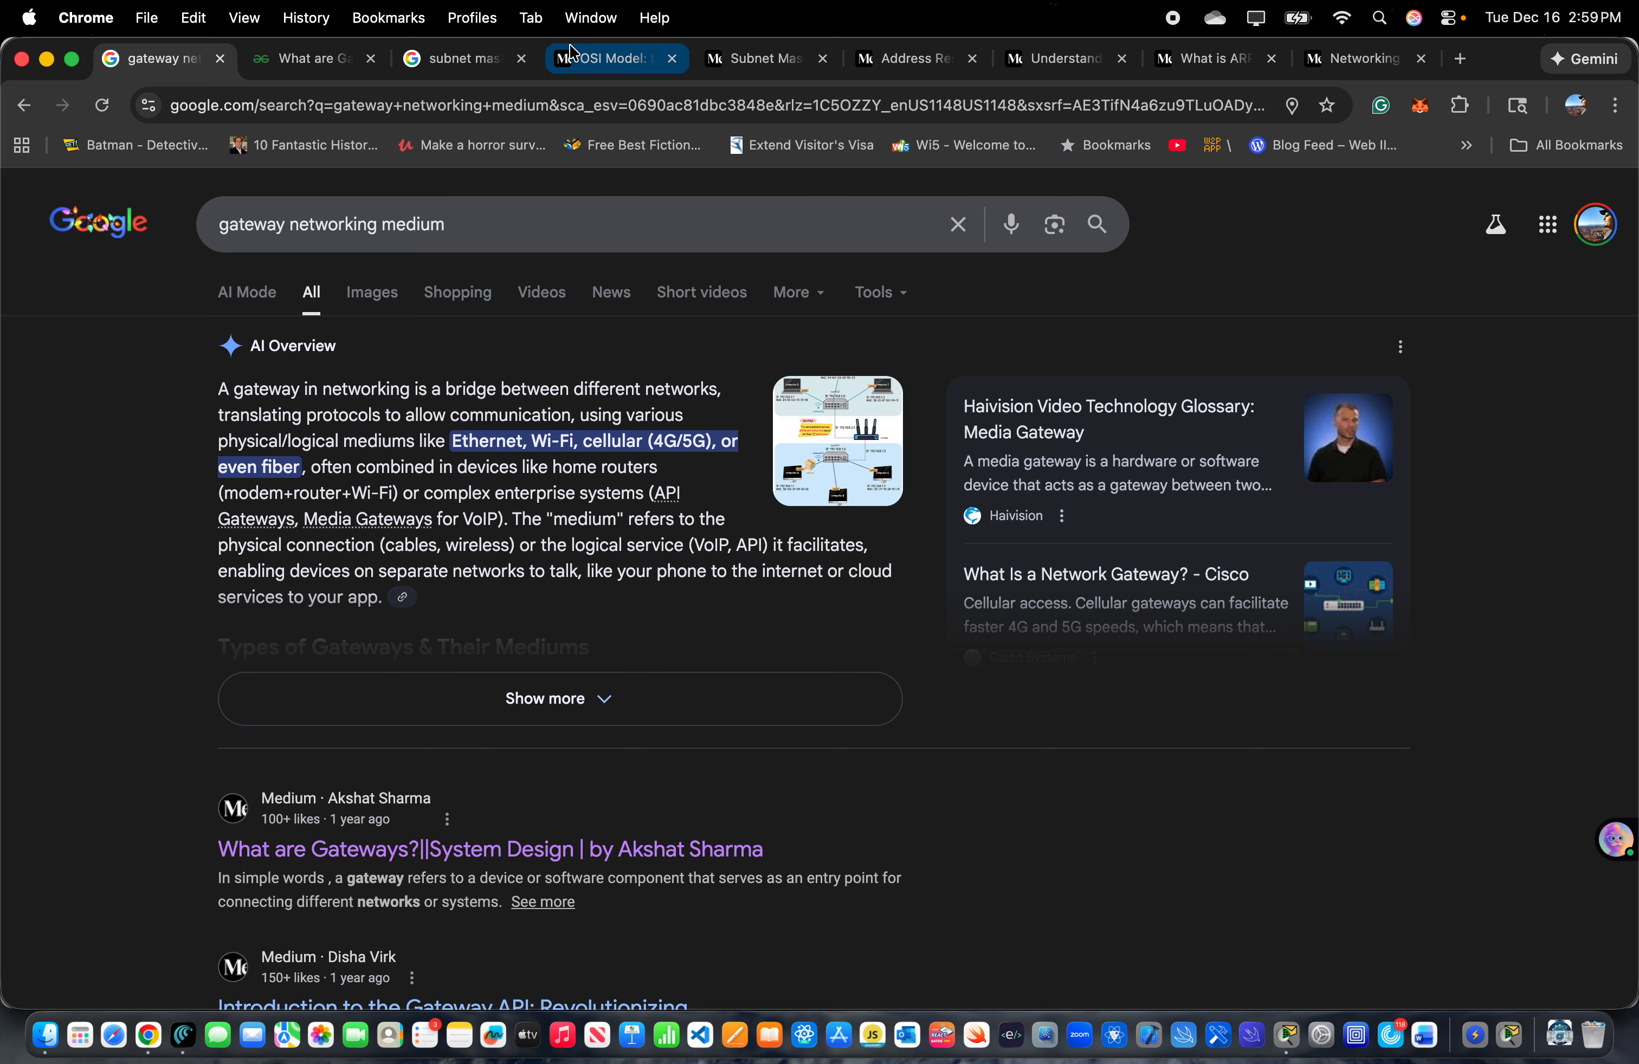
pyautogui.click(485, 74)
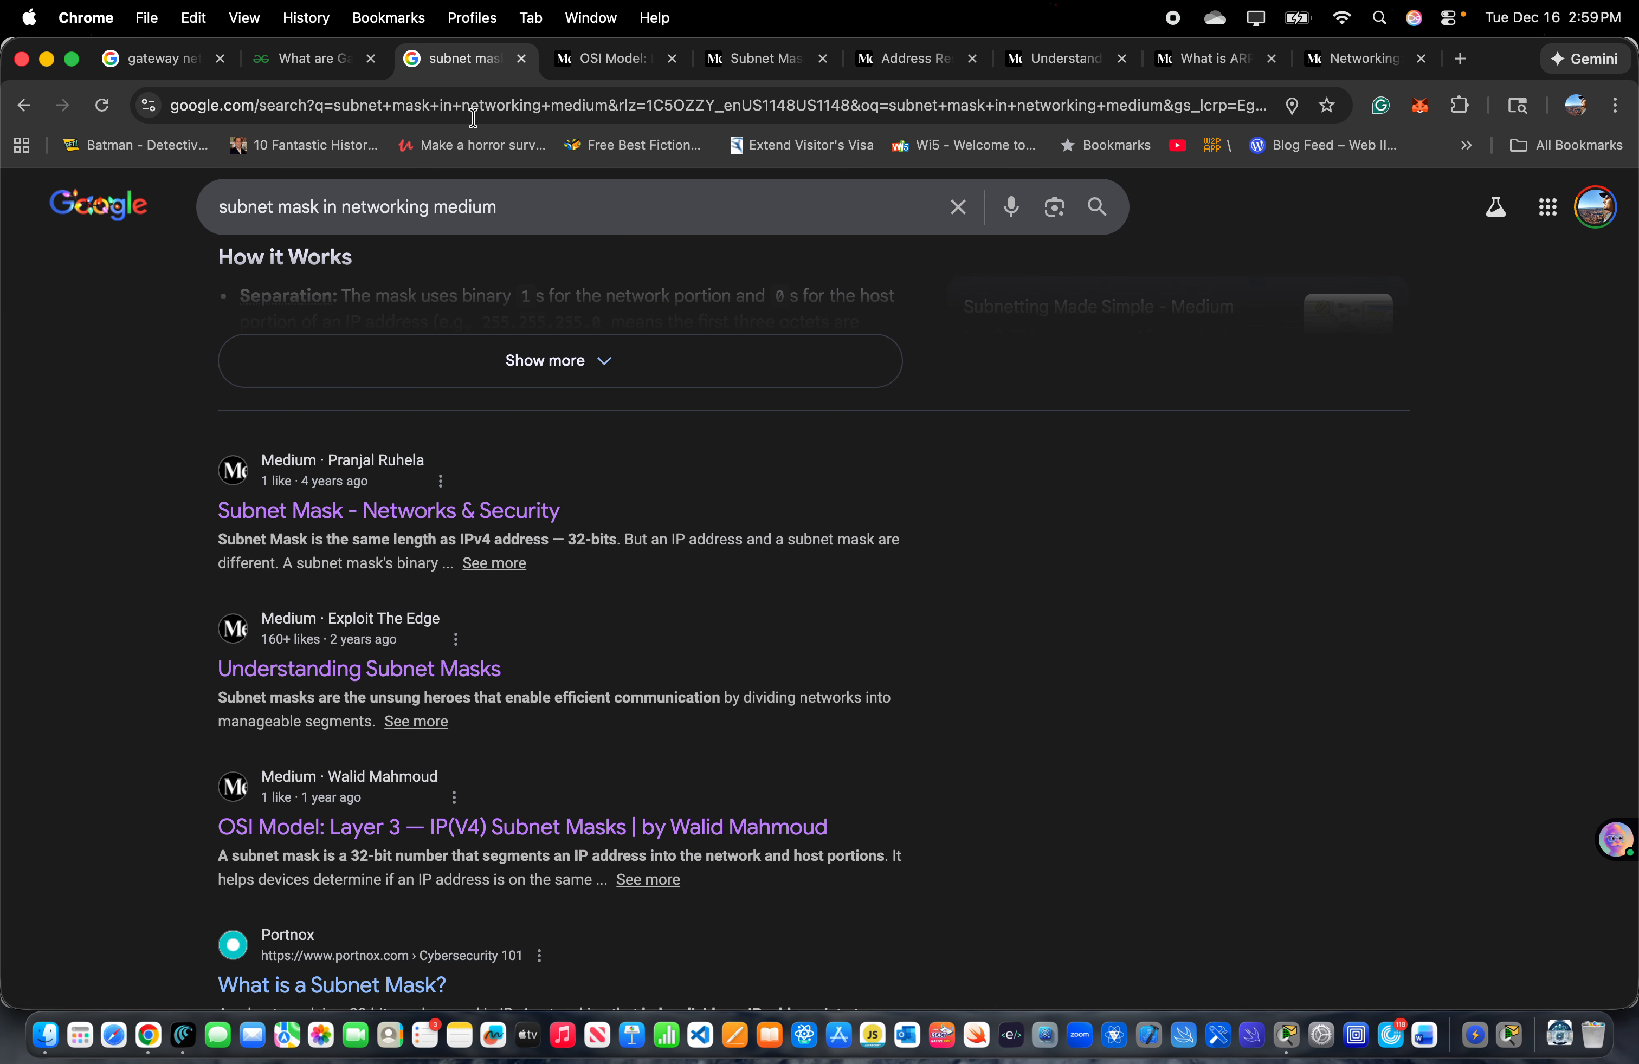
pyautogui.scroll(2, 498, 439)
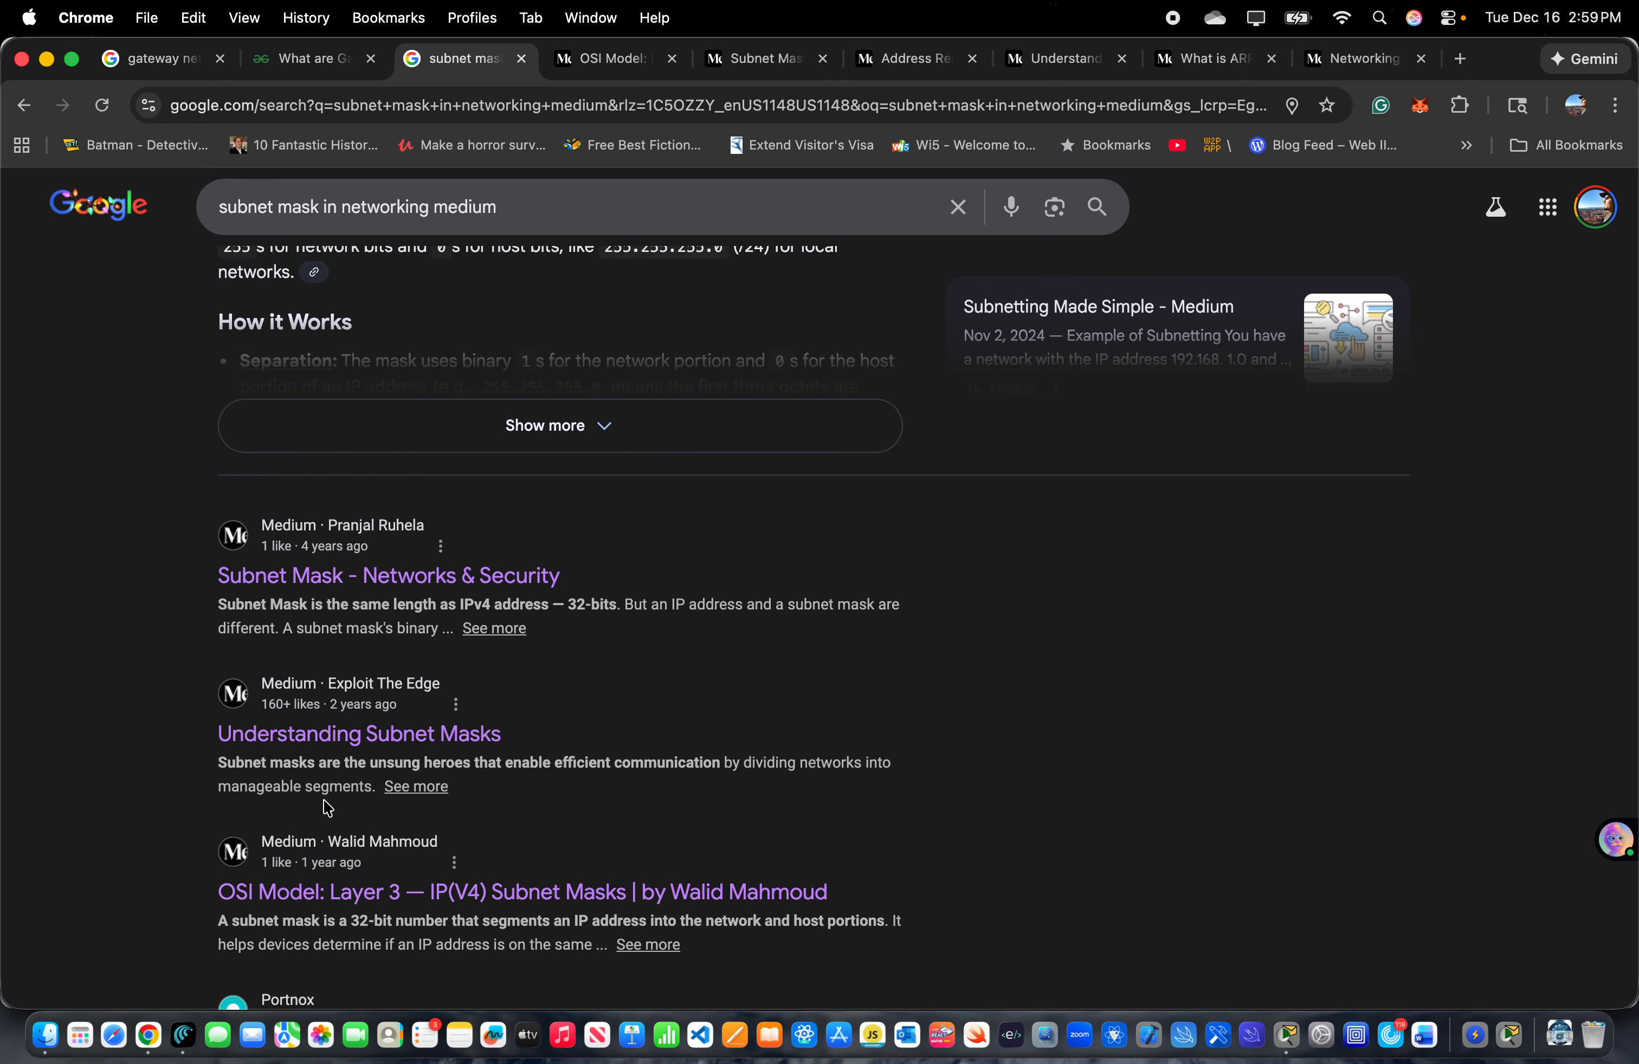
pyautogui.click(584, 70)
pyautogui.scroll(-5, 707, 567)
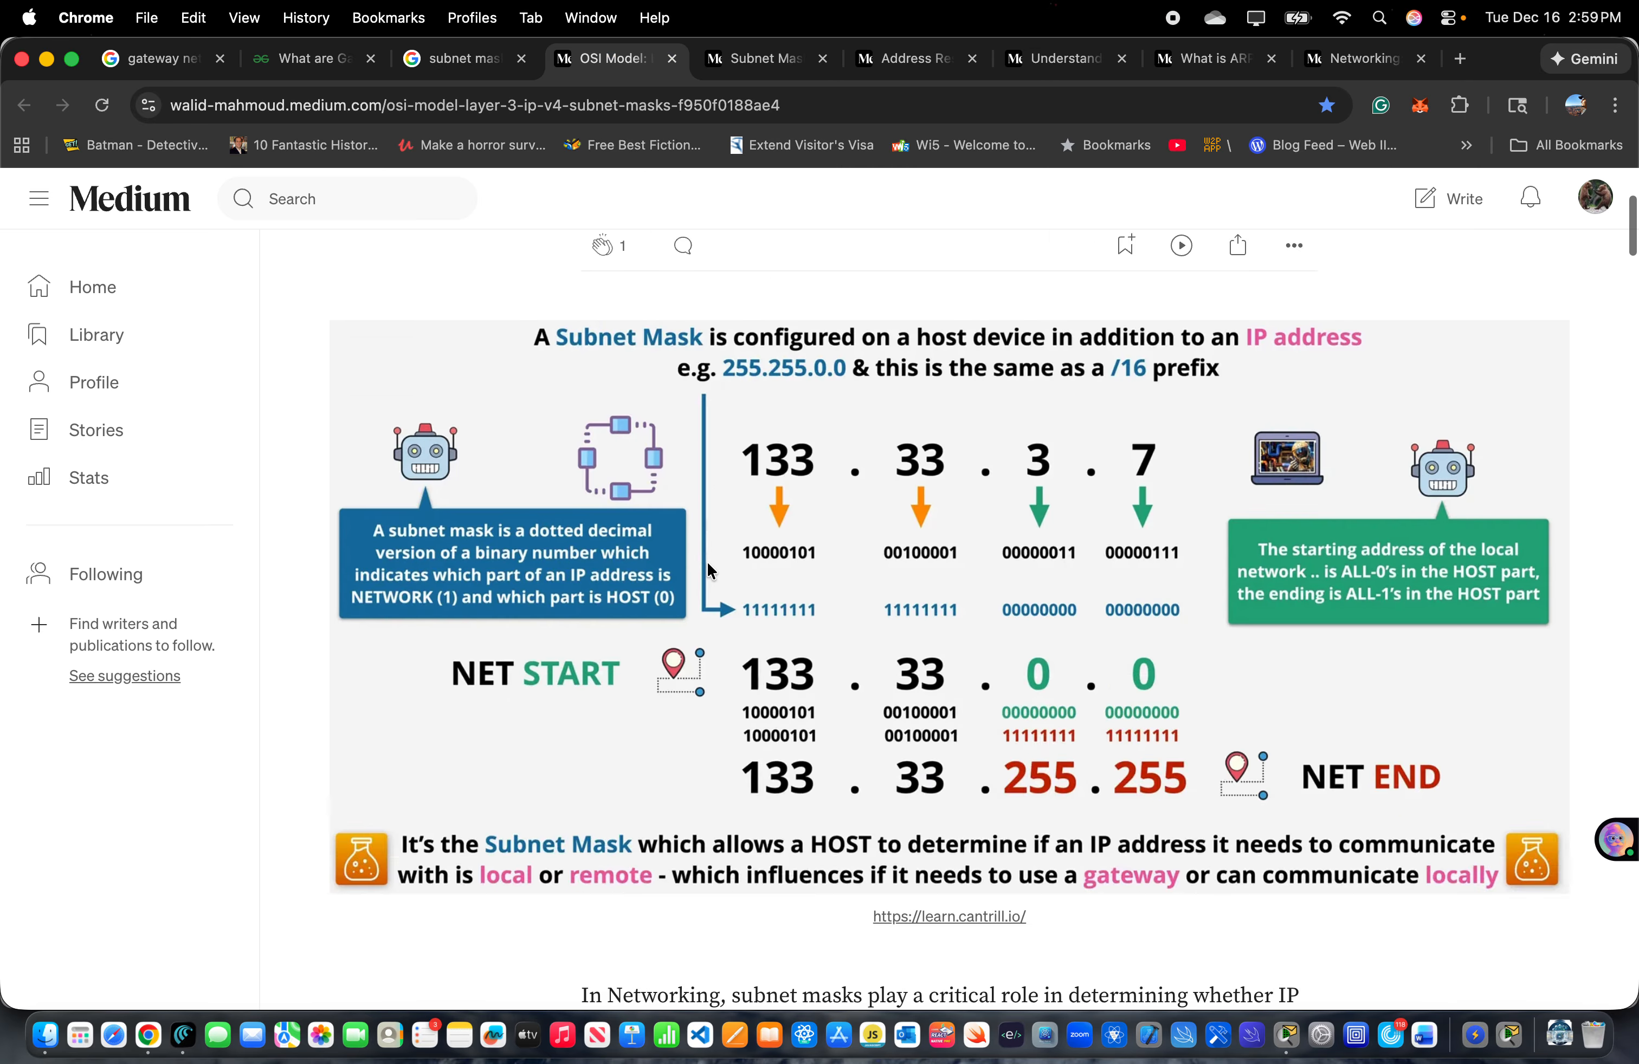
pyautogui.scroll(-20, 707, 568)
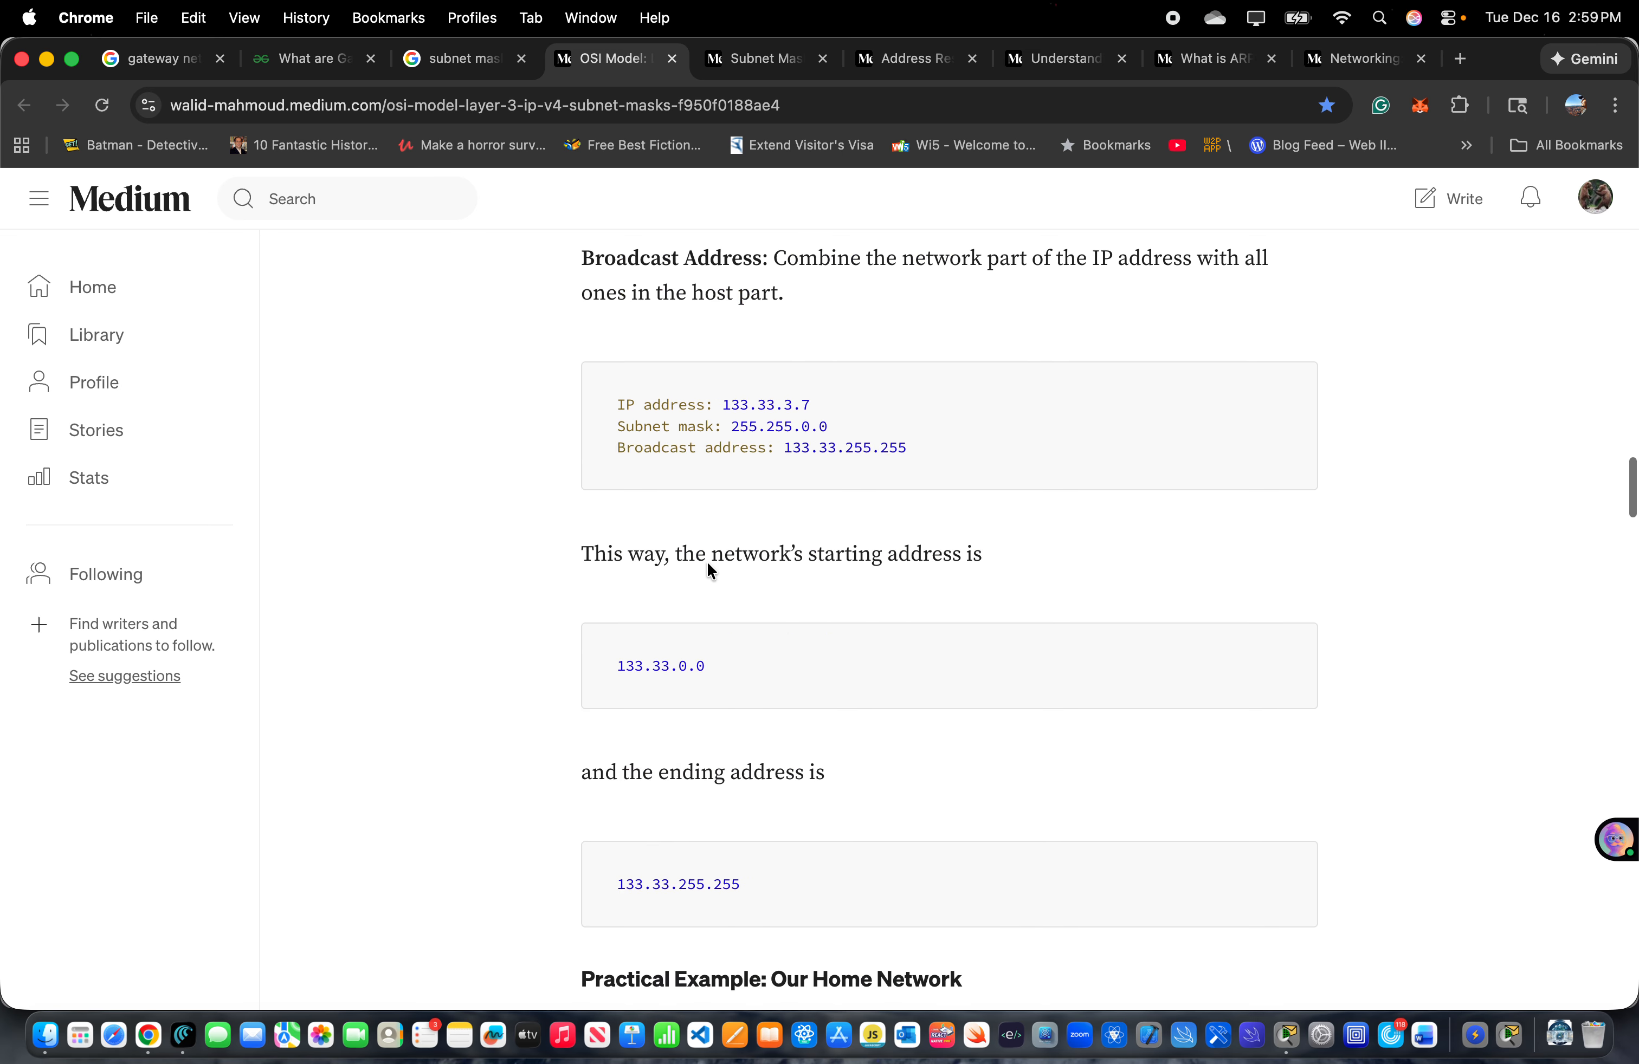
pyautogui.scroll(-20, 706, 569)
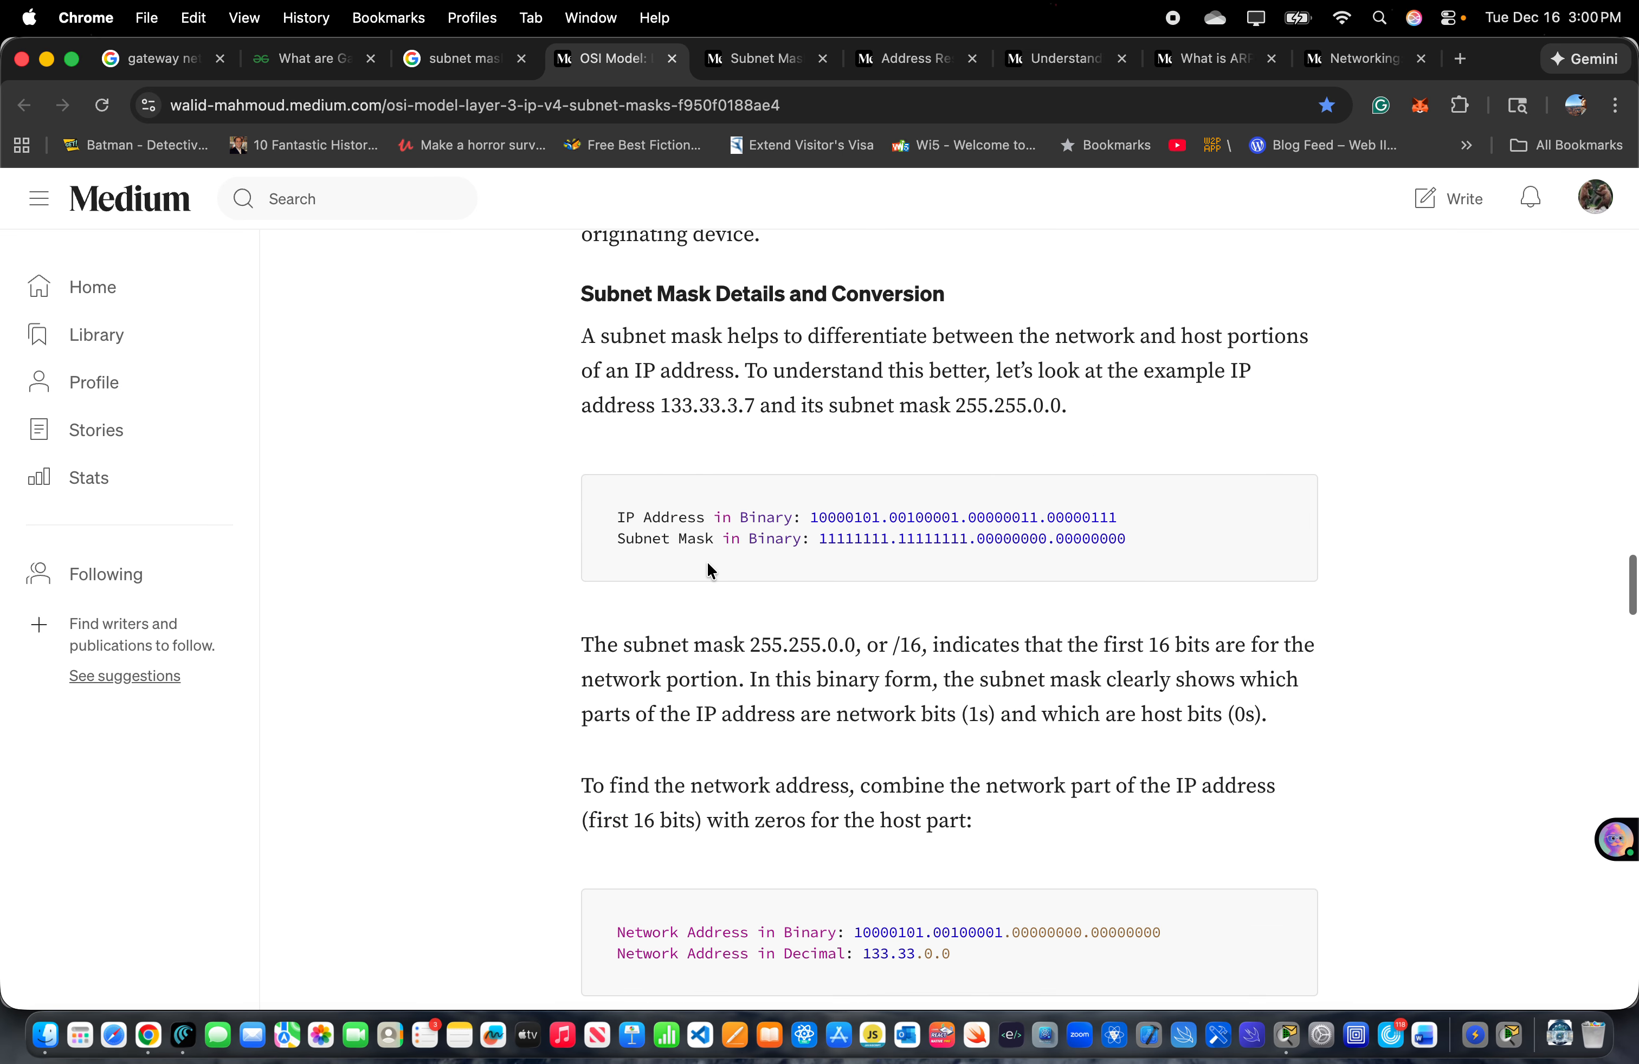
pyautogui.scroll(-8, 707, 560)
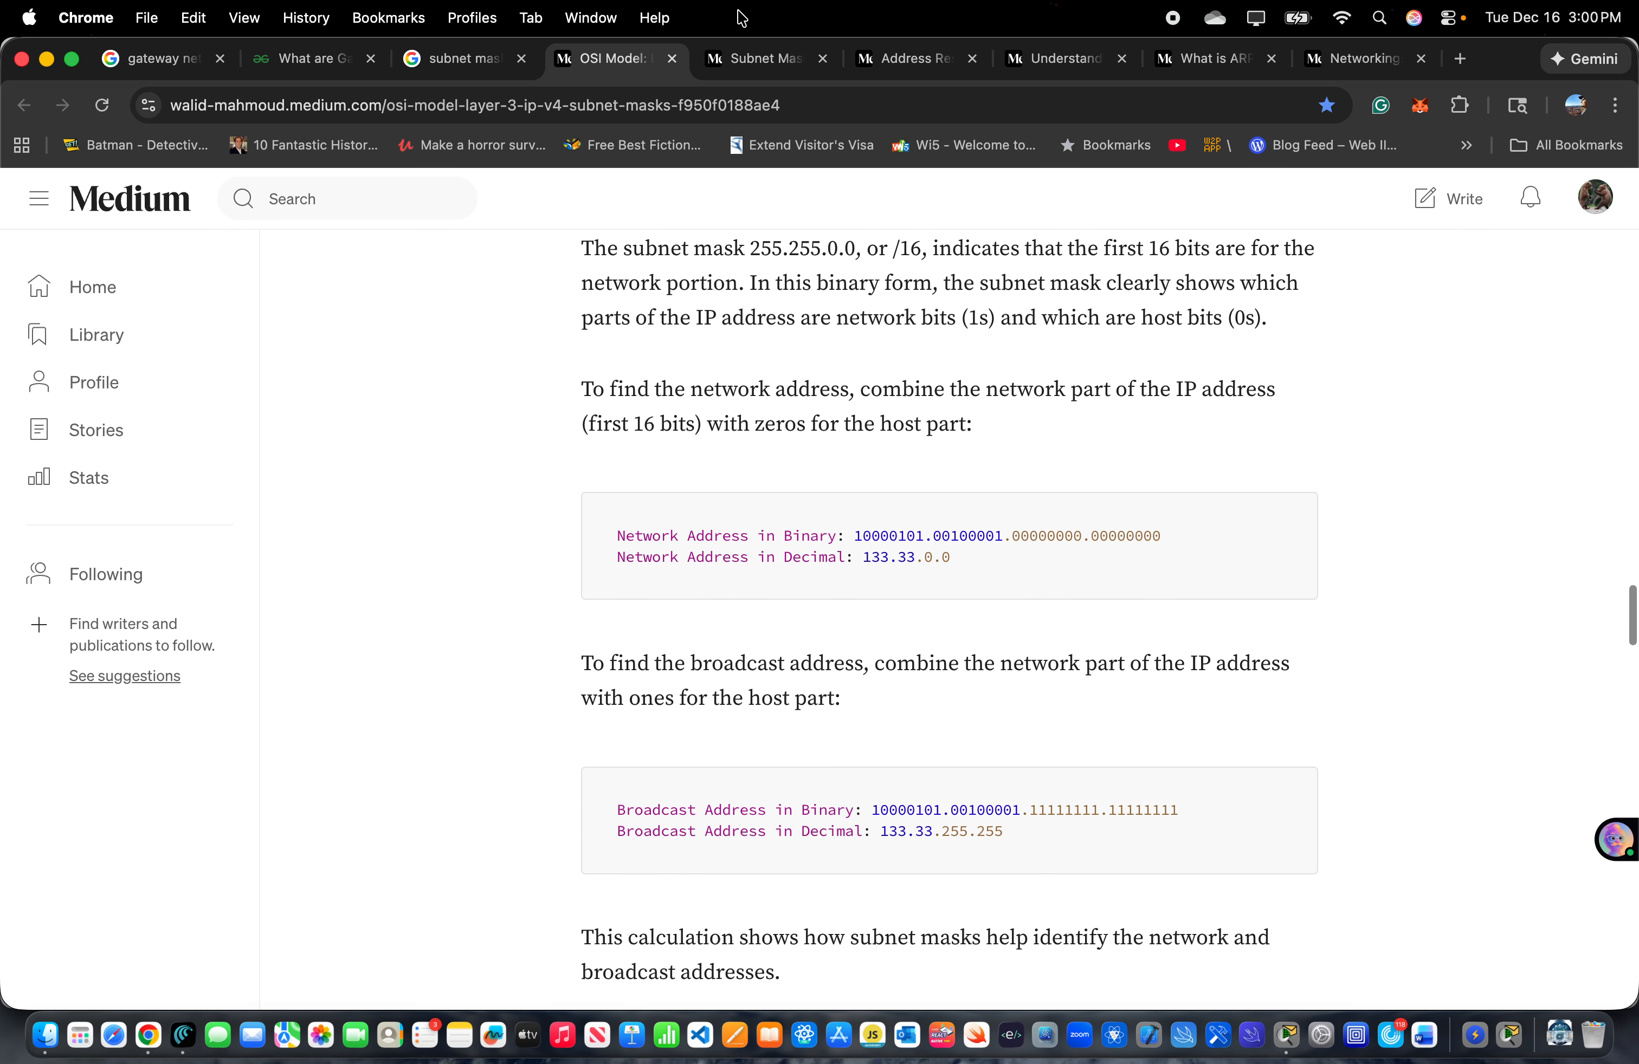
pyautogui.click(758, 61)
pyautogui.click(885, 73)
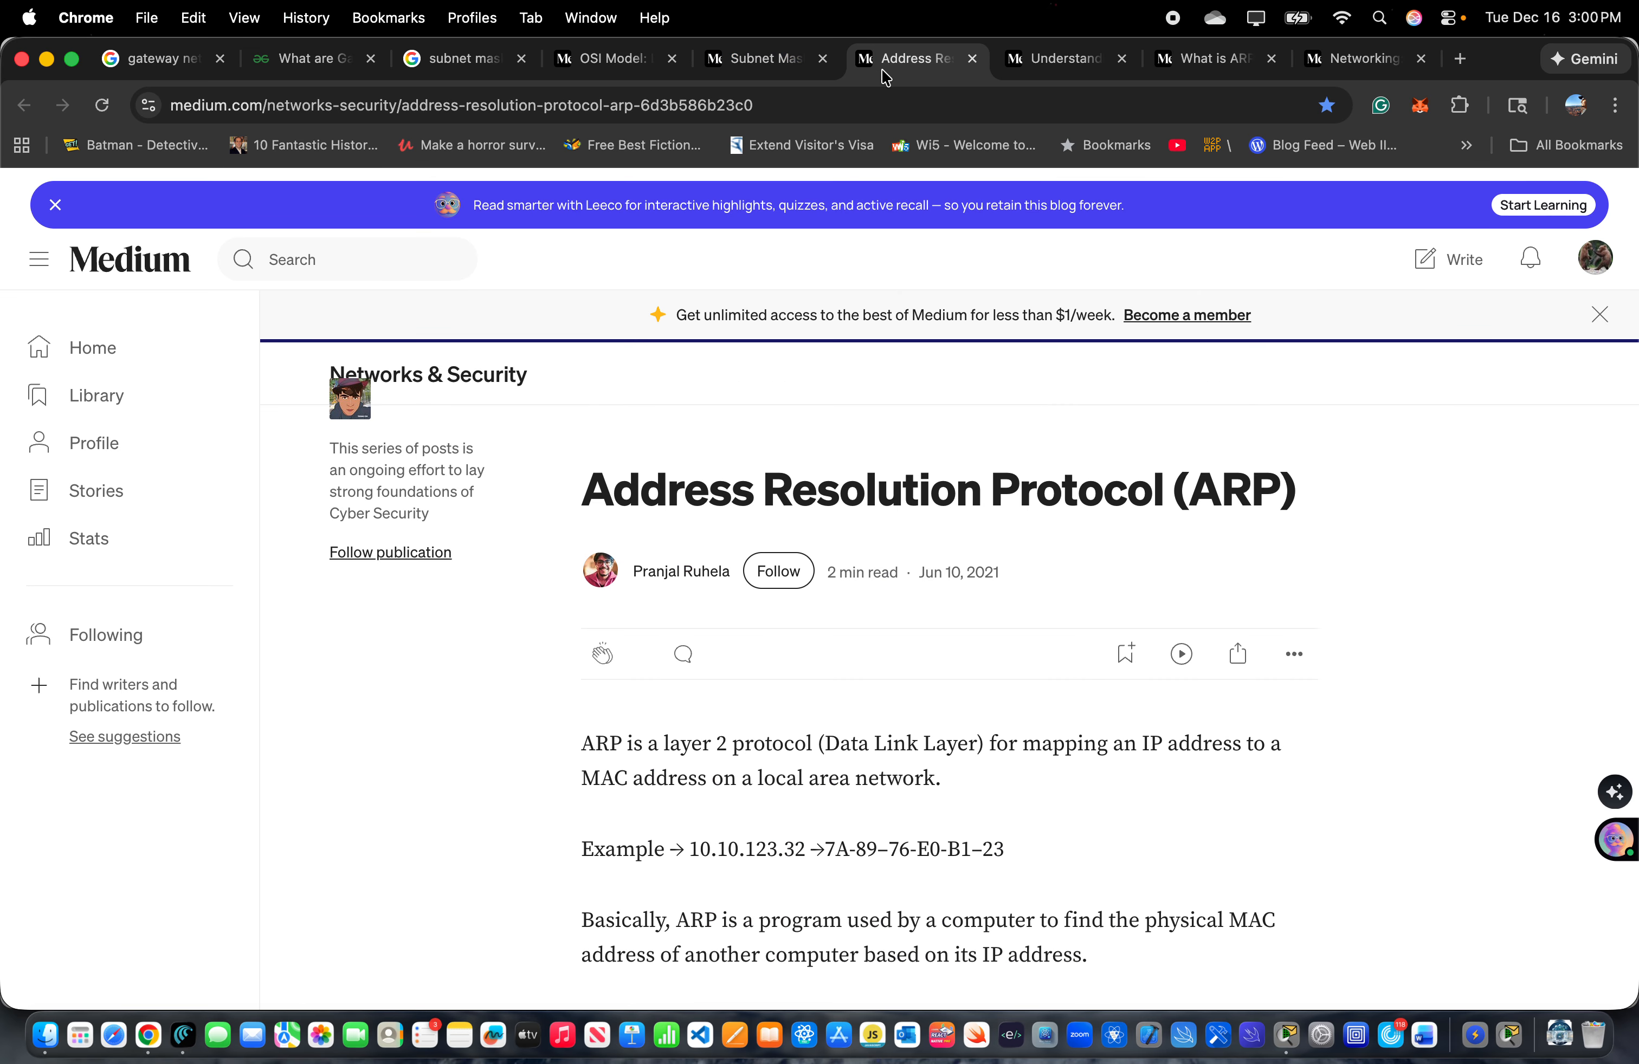
pyautogui.click(757, 64)
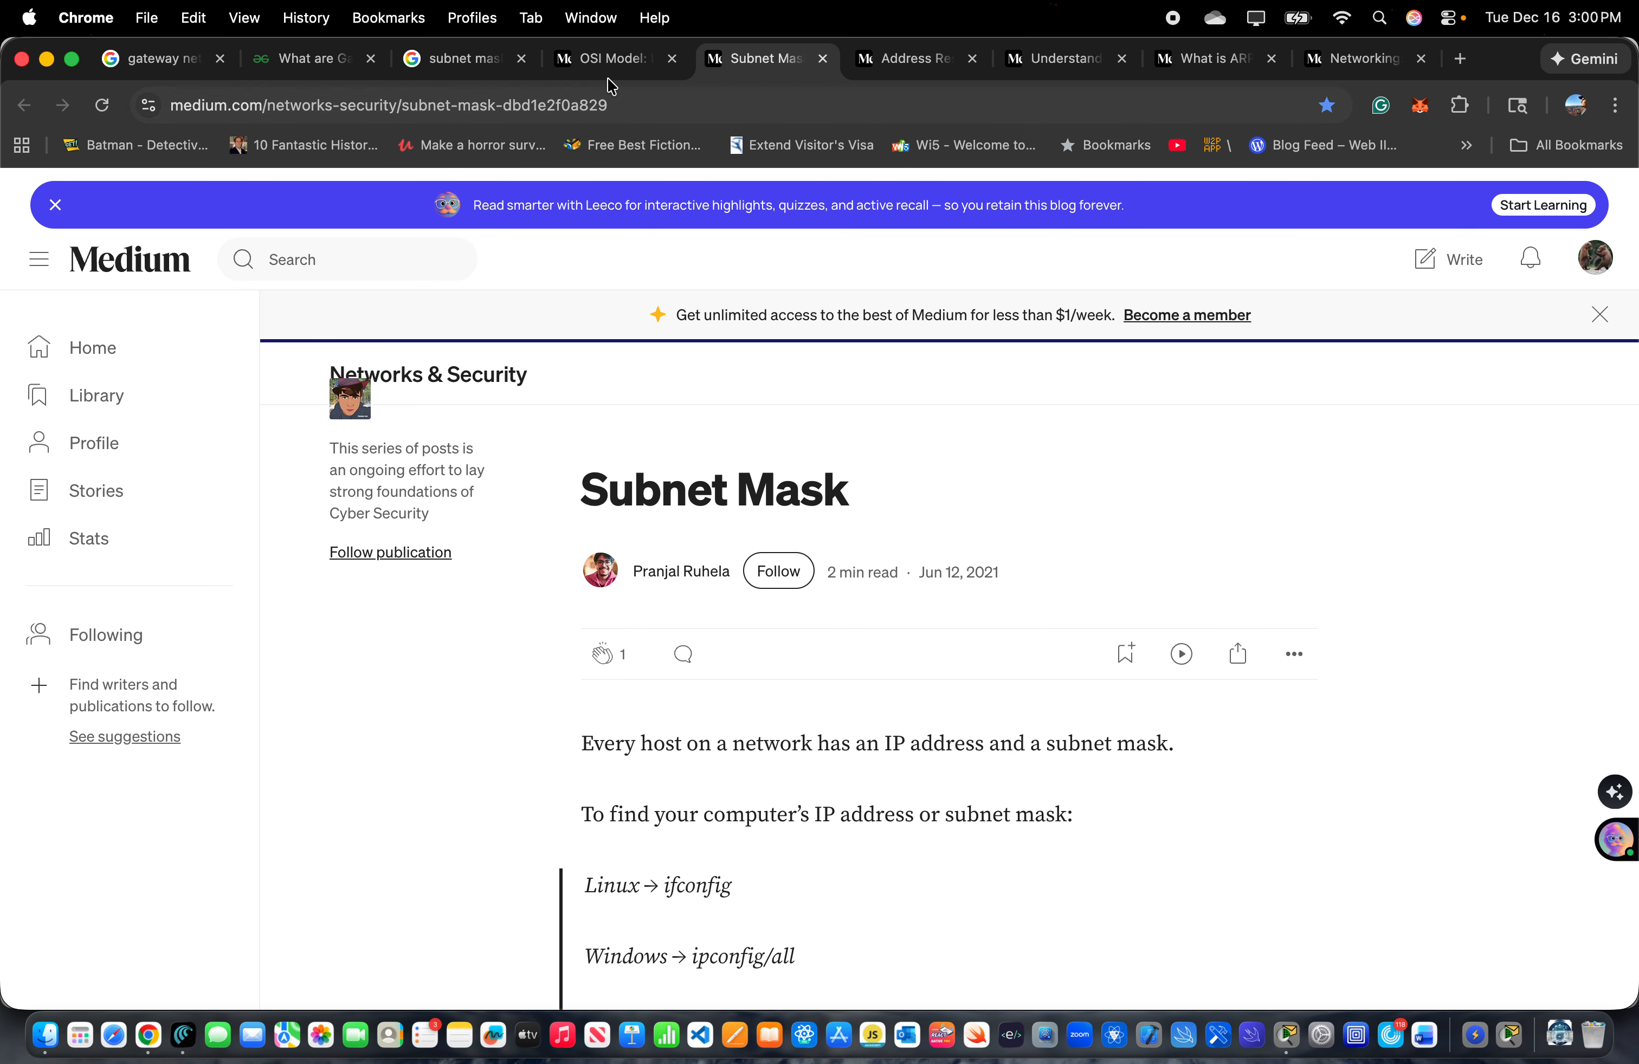
pyautogui.click(619, 64)
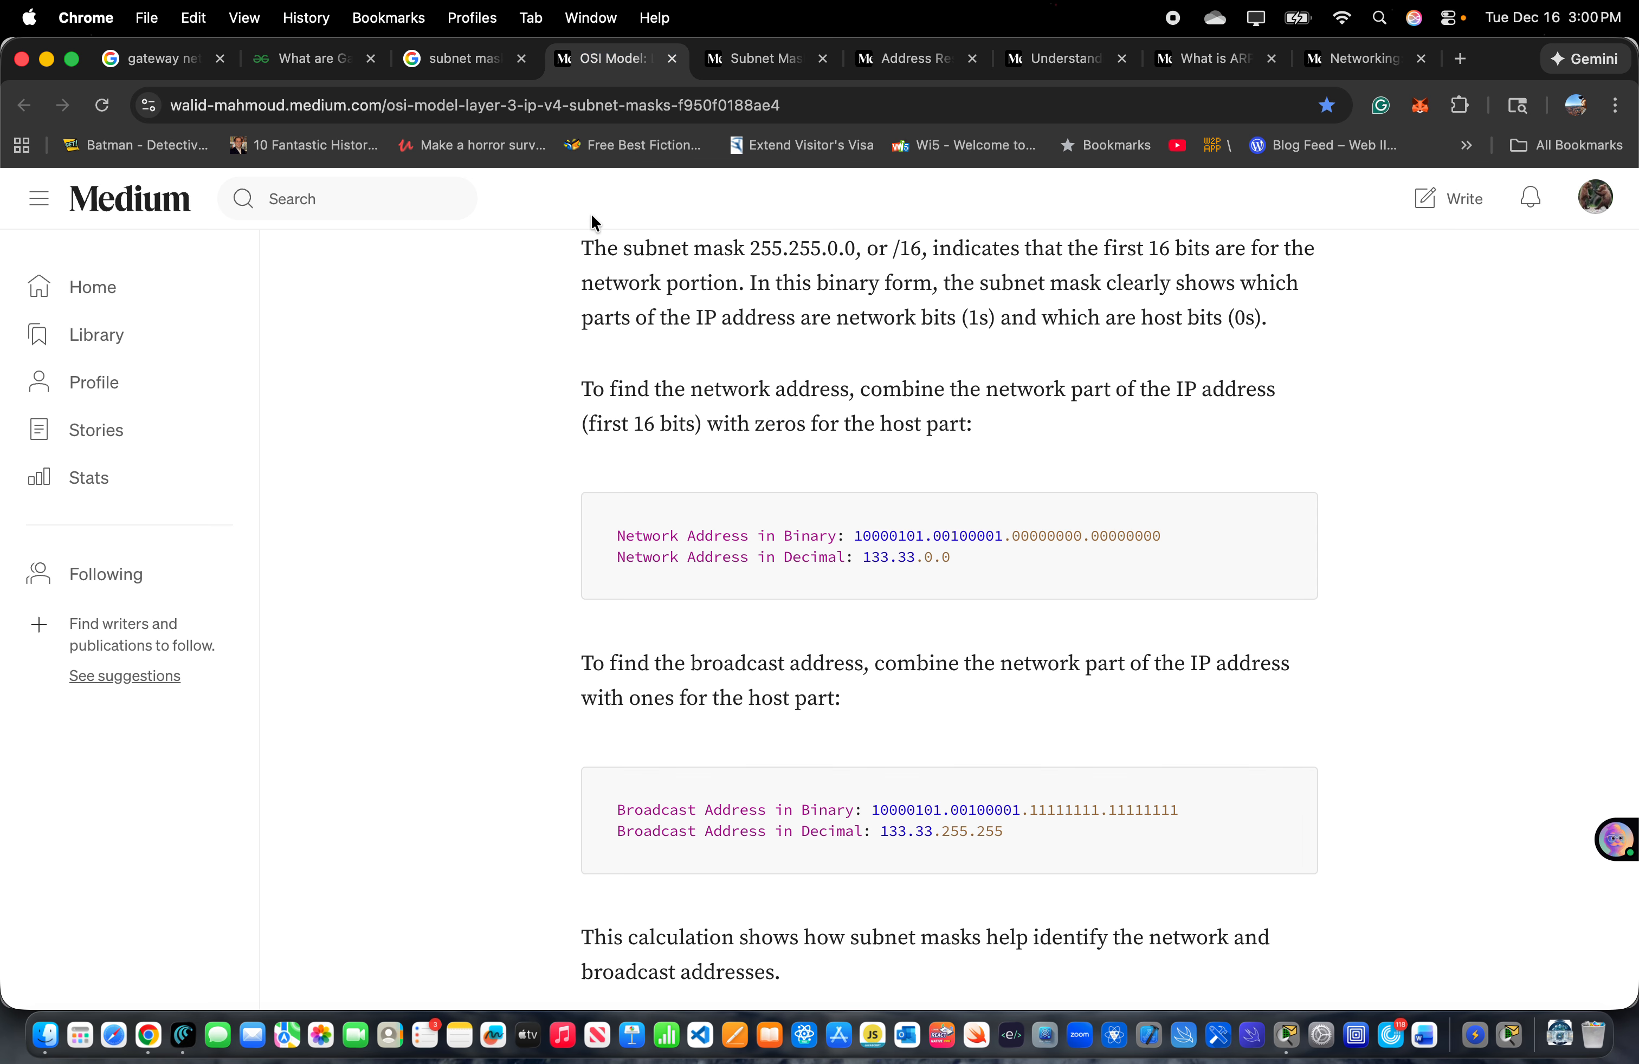
pyautogui.click(448, 59)
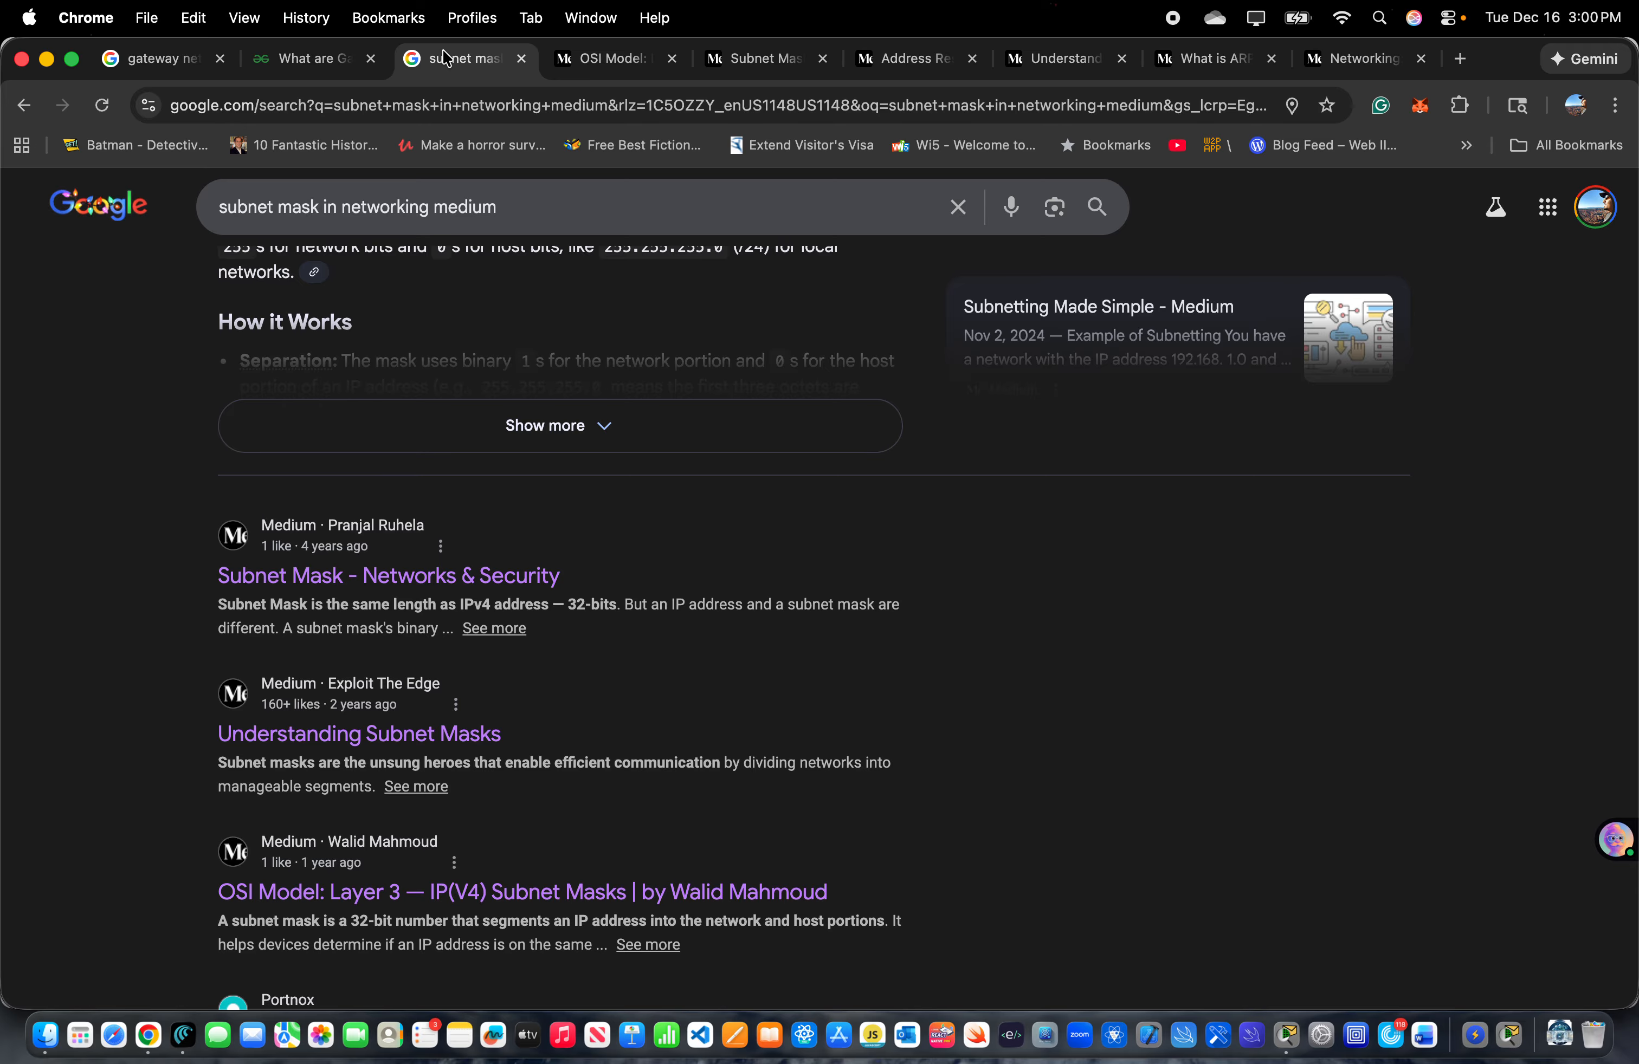
# - Return to Packet Tracer, run the prepared IP address command on Router0, and exit interface configuration mode
pyautogui.press('super+Tab')
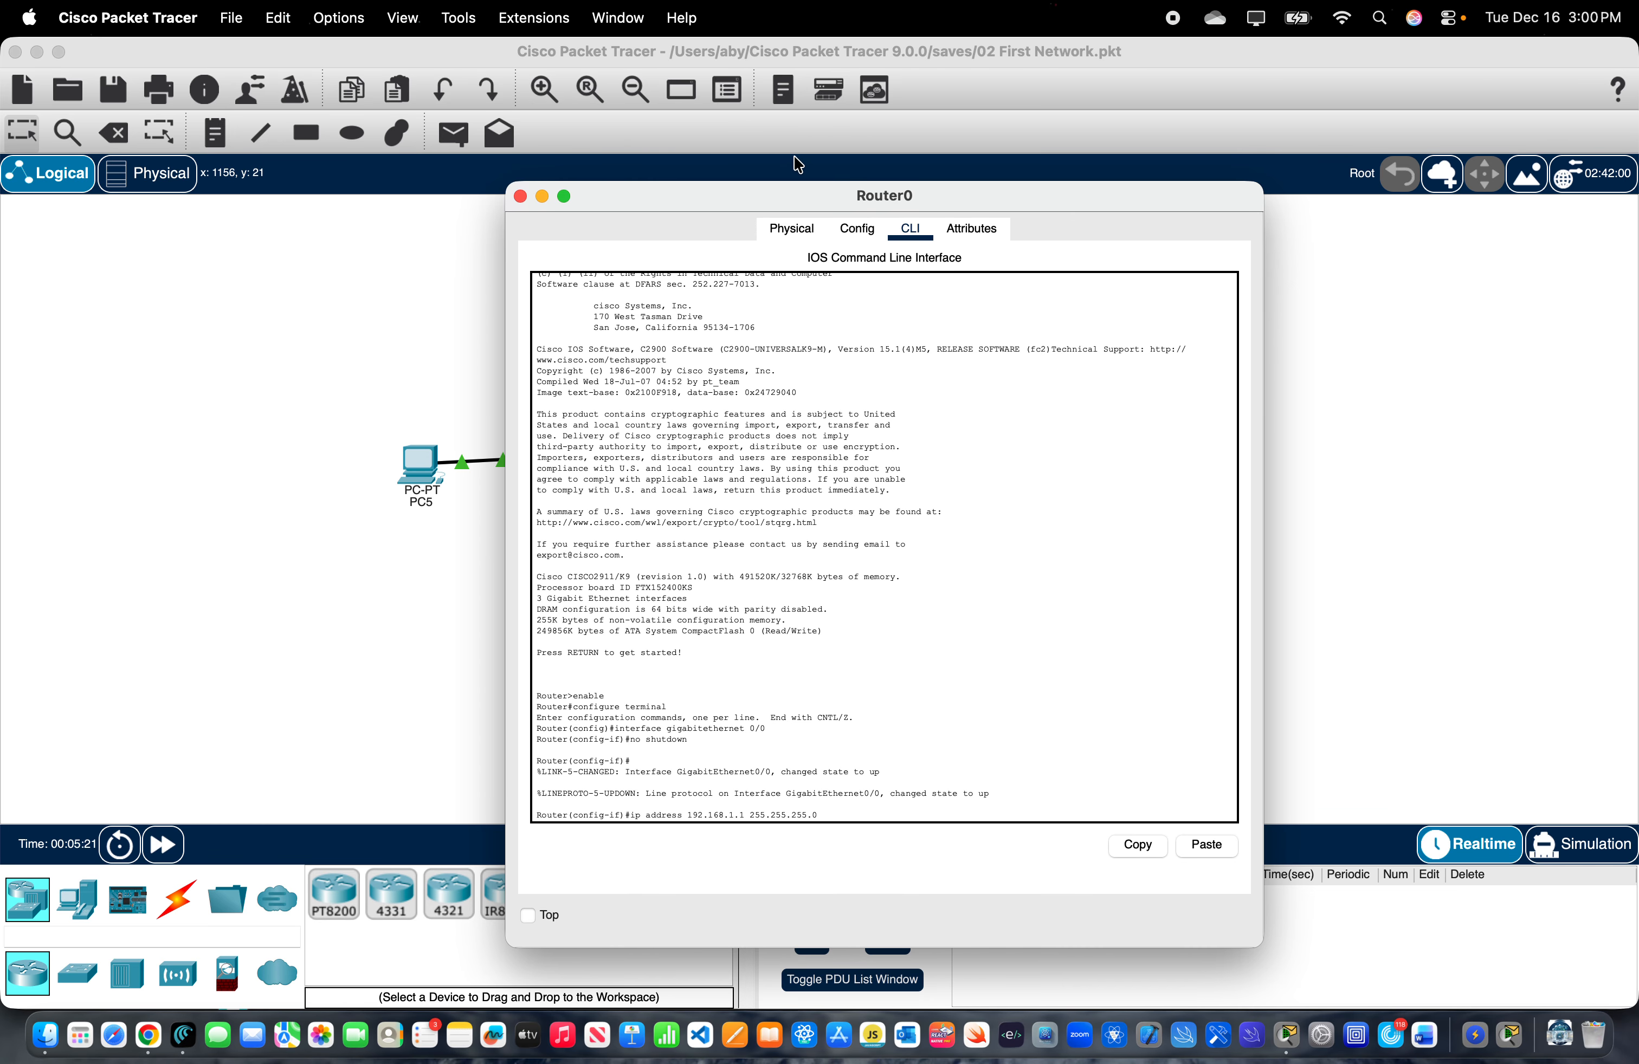
pyautogui.moveTo(794, 190); pyautogui.dragTo(868, 284)
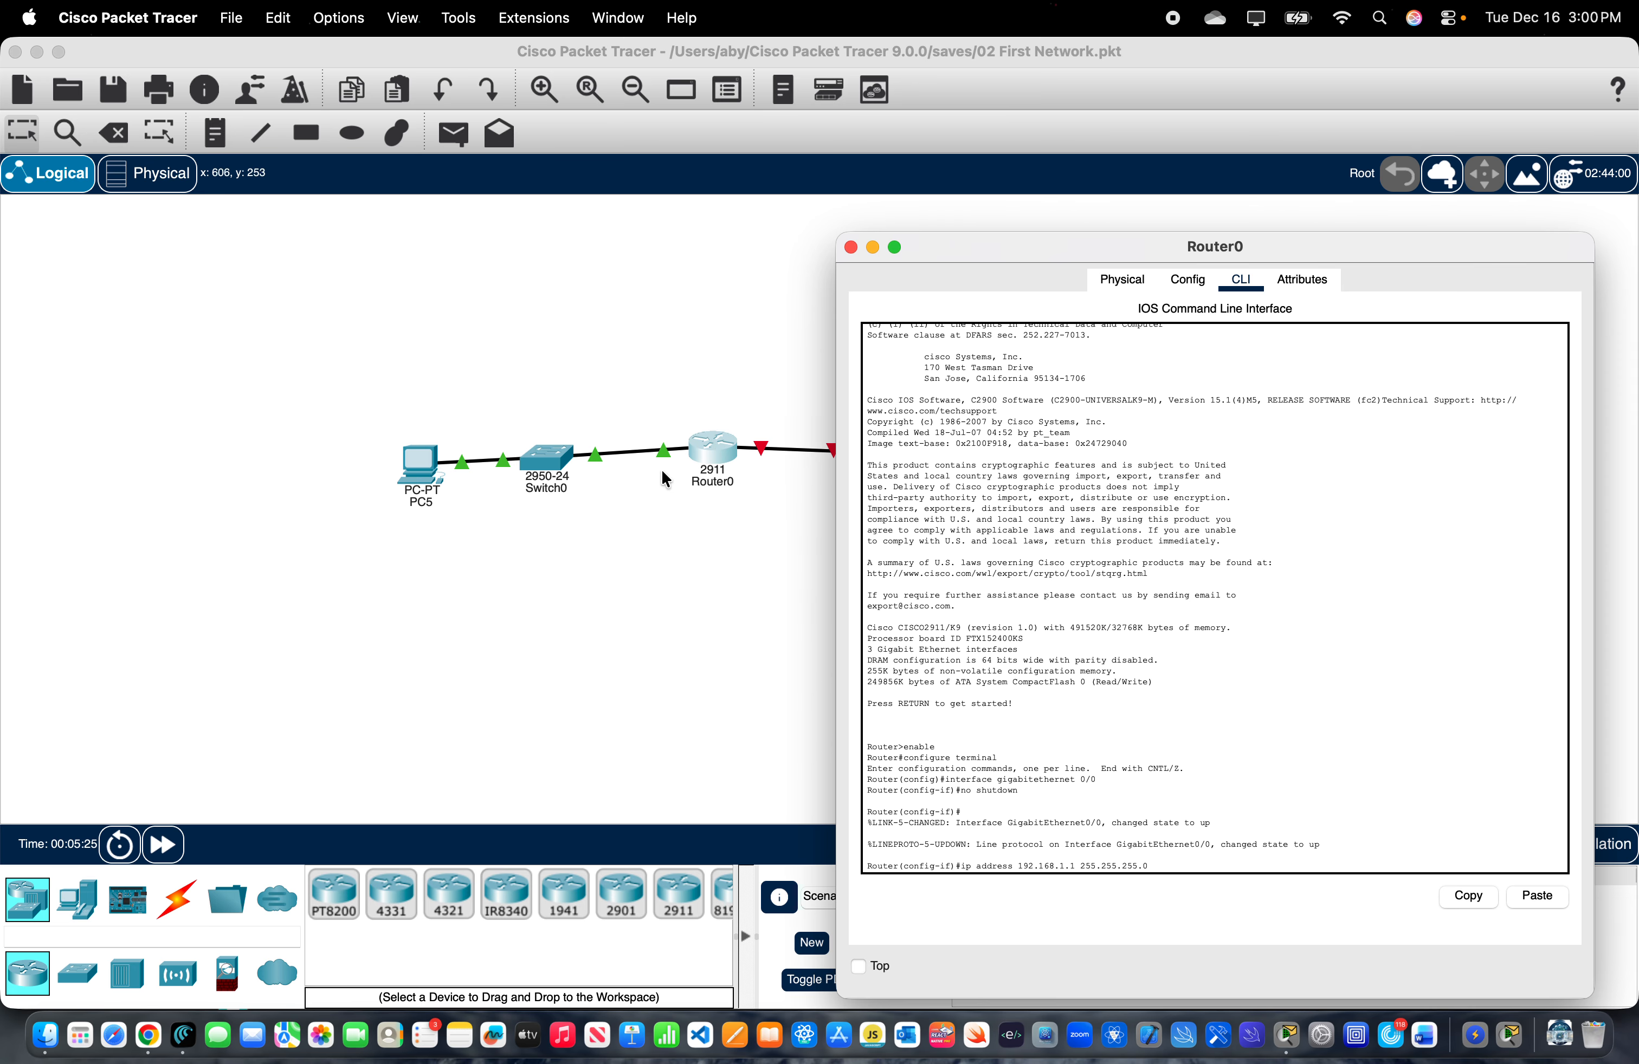
pyautogui.moveTo(1056, 247); pyautogui.dragTo(835, 216)
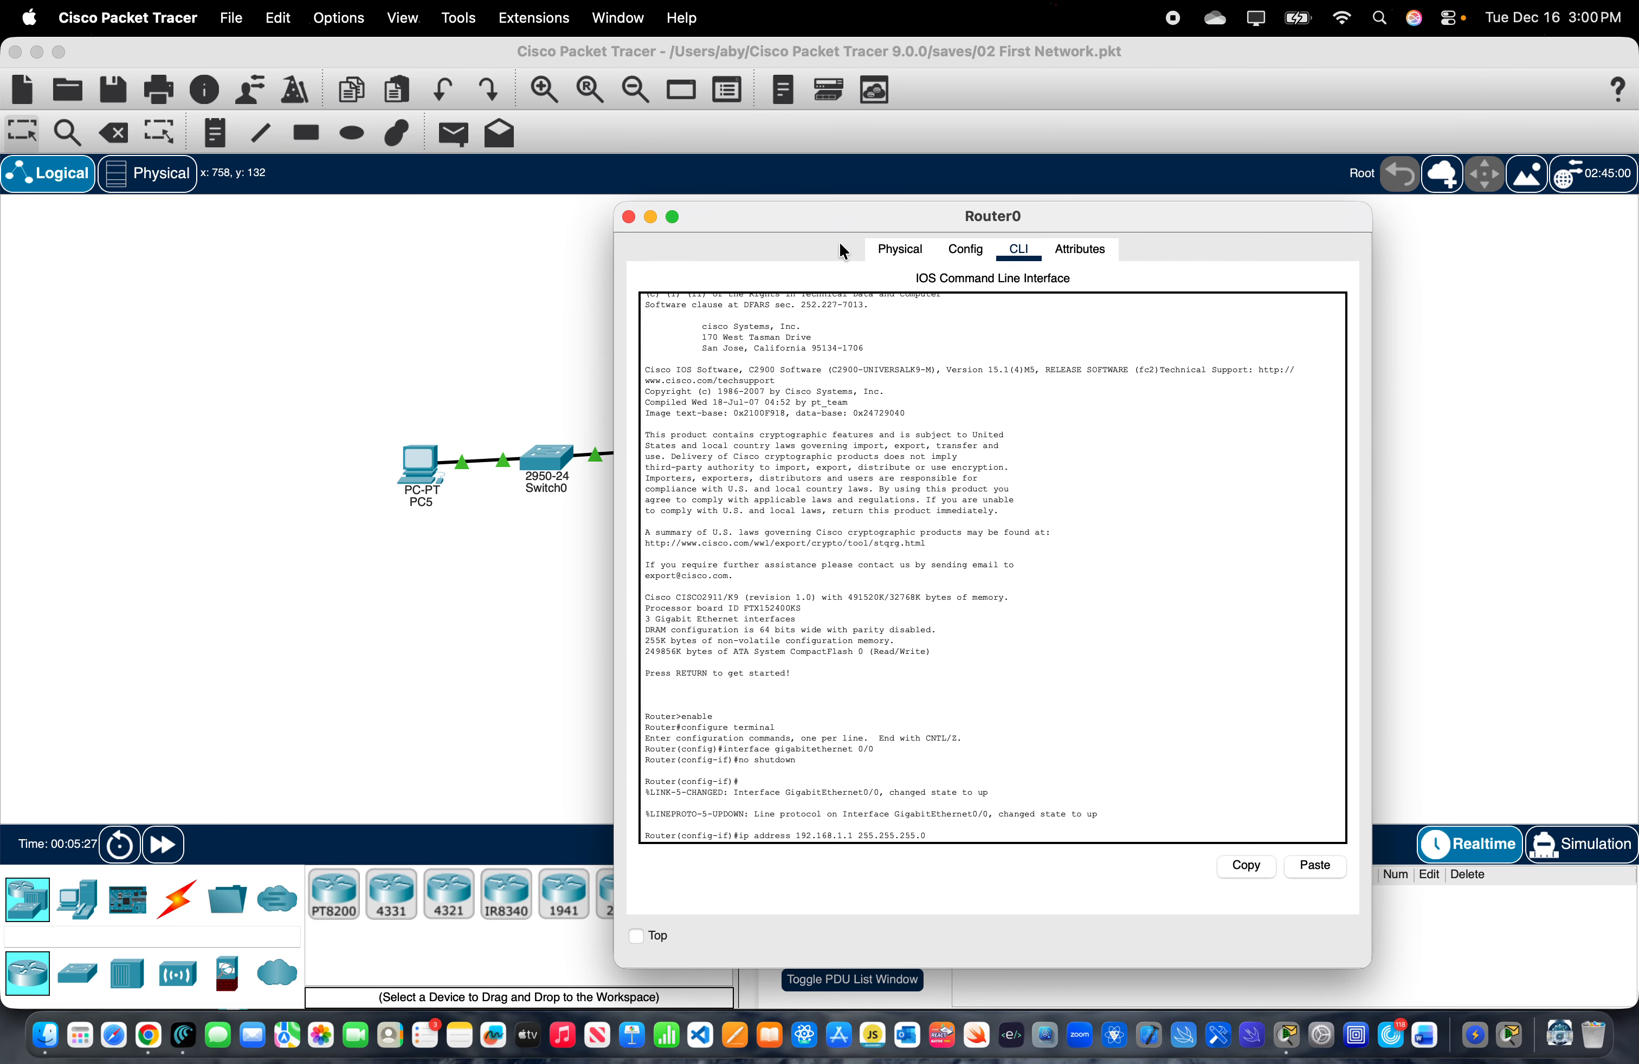
pyautogui.press('Return')
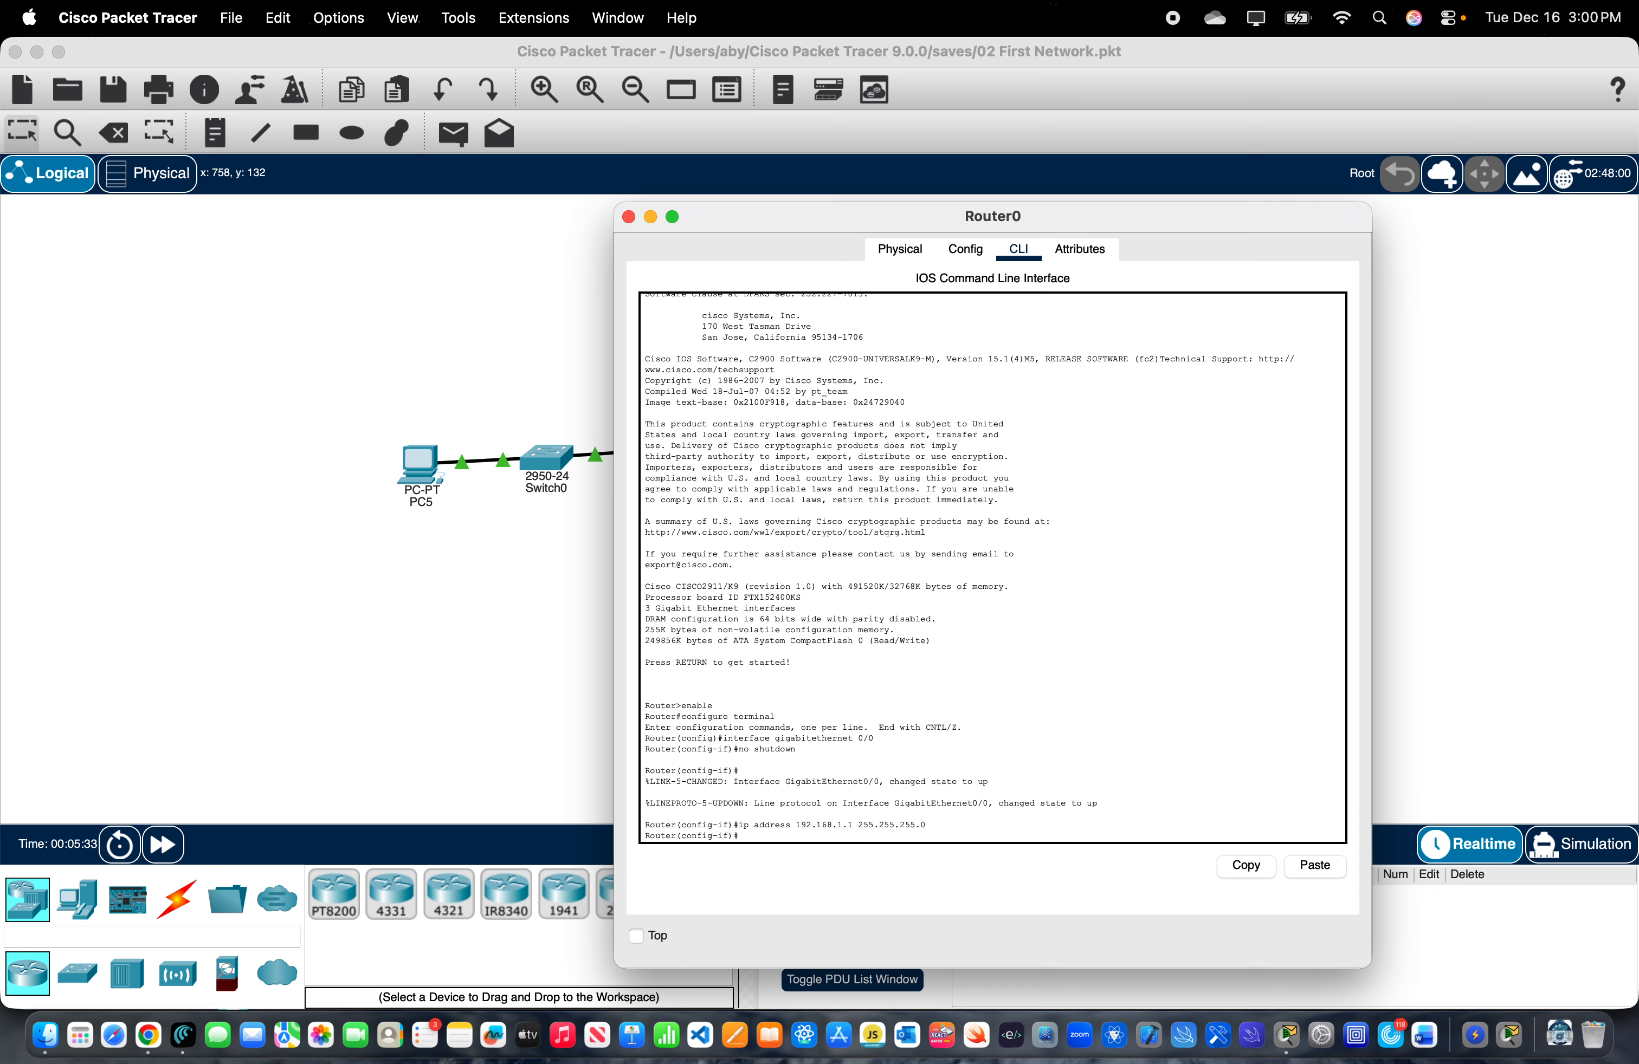
pyautogui.write('exit')
pyautogui.press('Return')
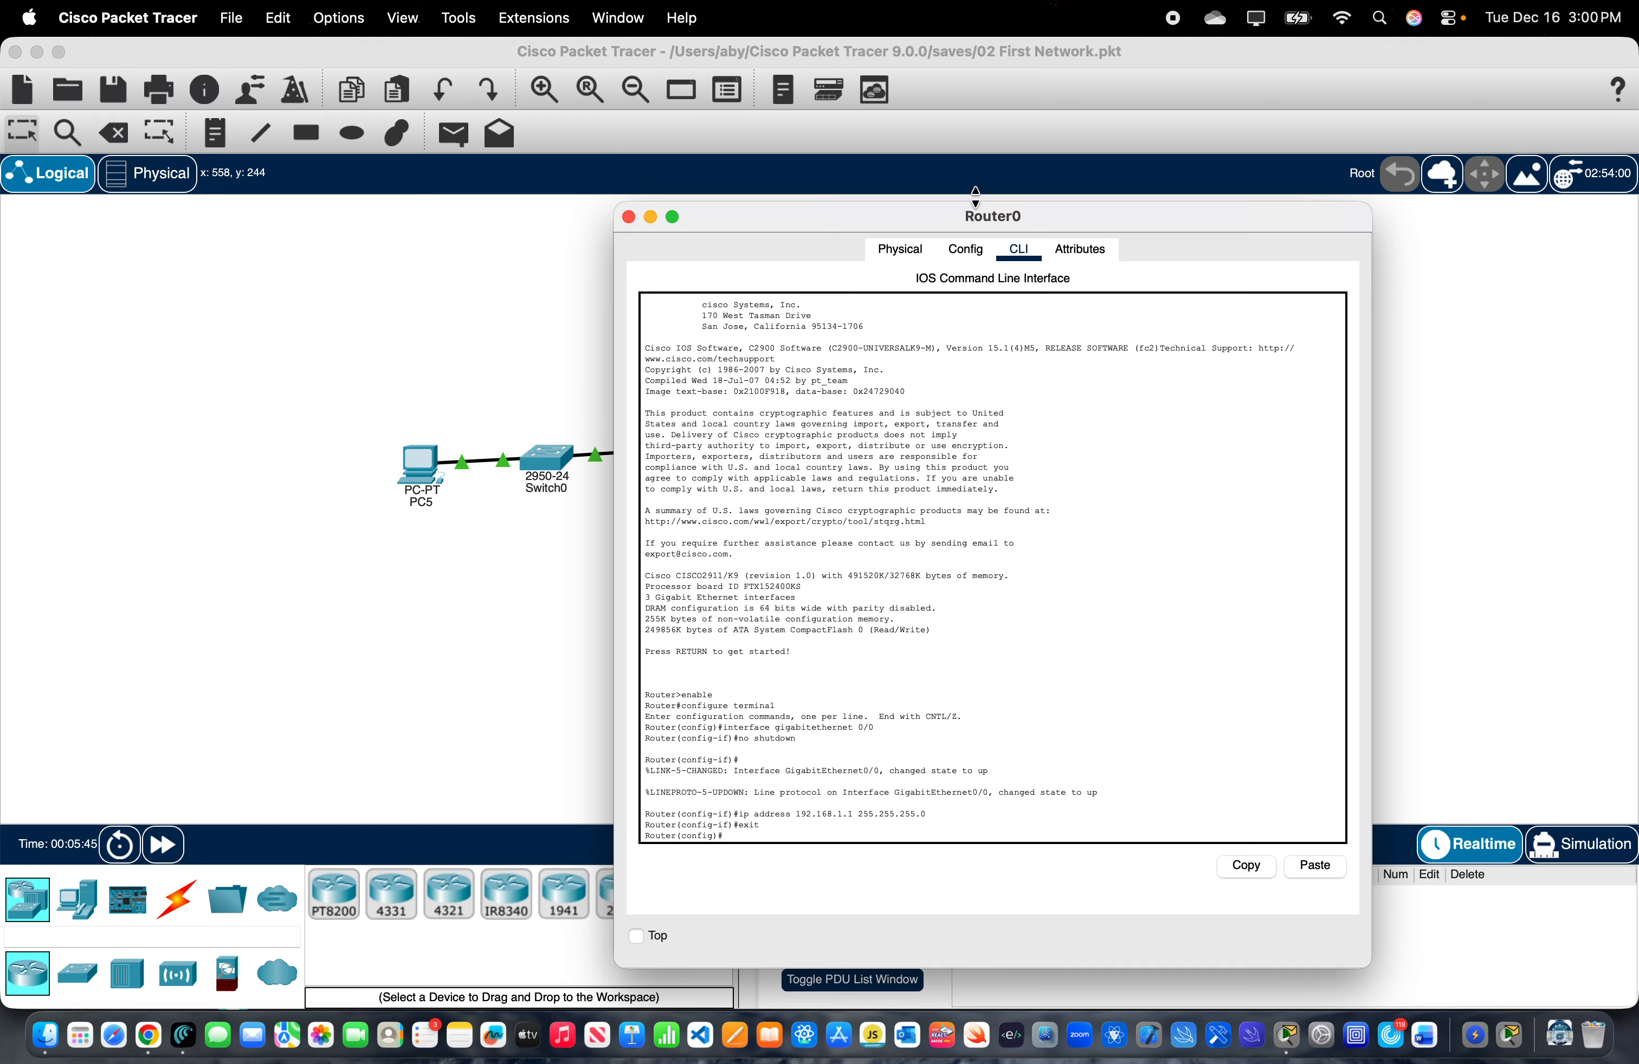
# - Check the topology's remaining link, then enter interface configuration mode for gigabitethernet 0/1 on Router0
pyautogui.moveTo(934, 211); pyautogui.dragTo(1286, 244)
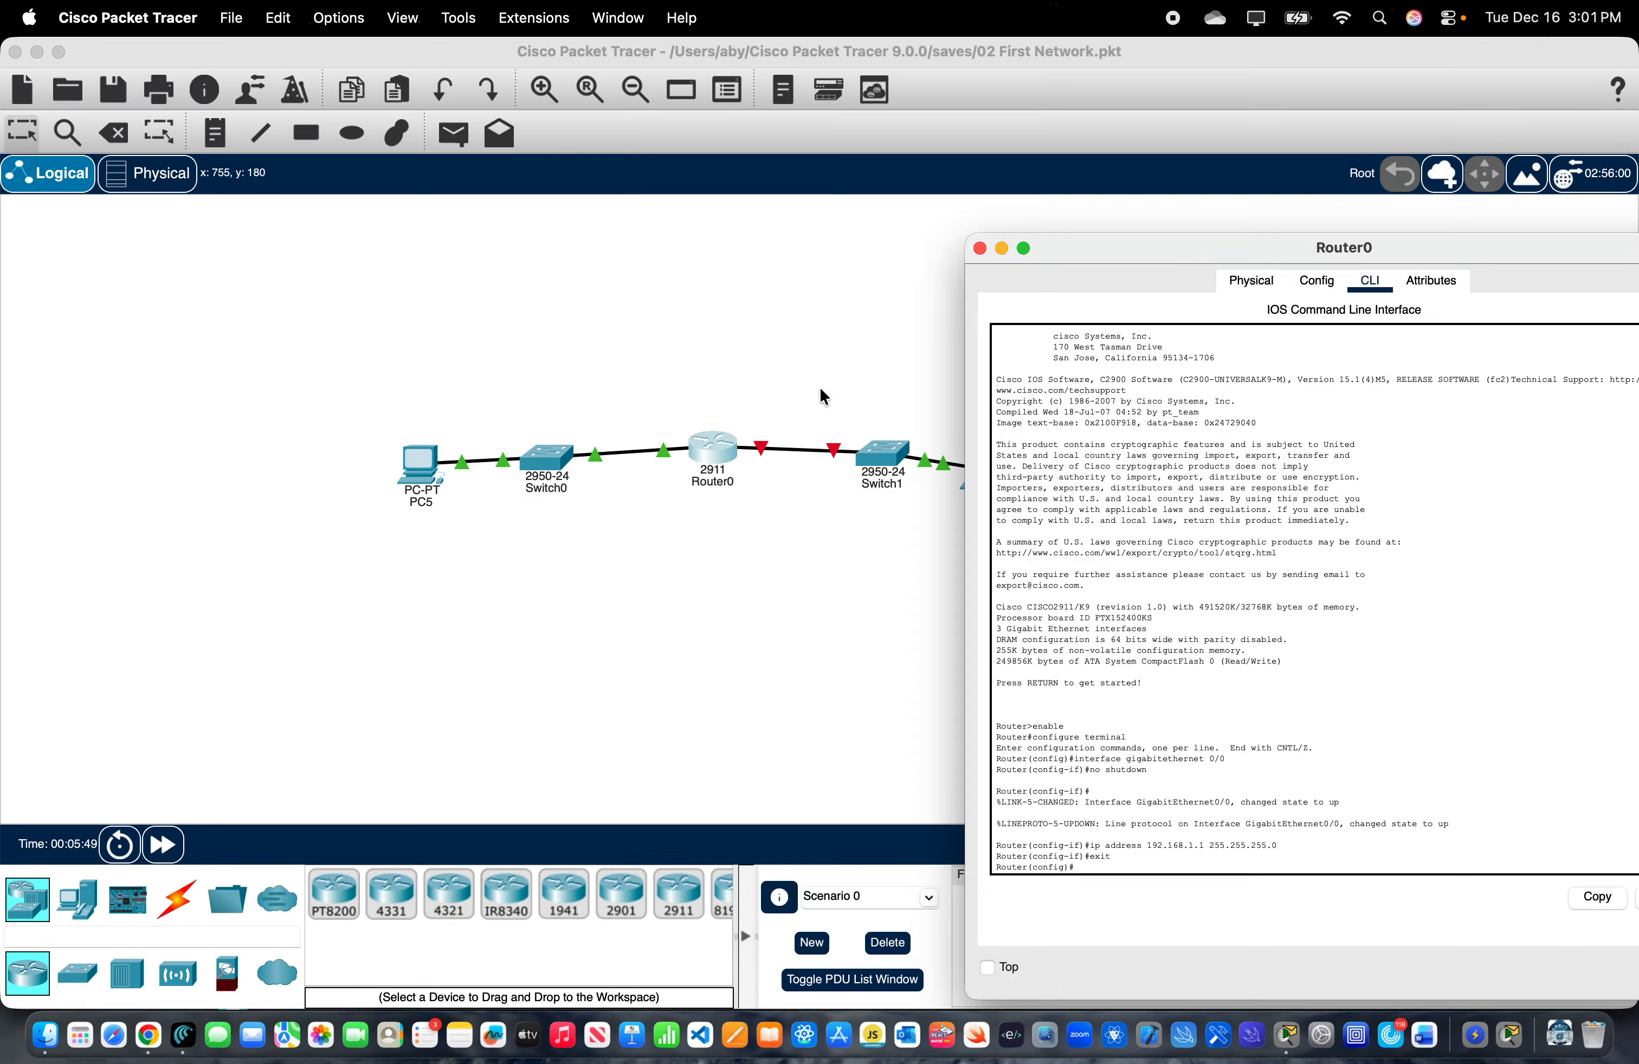
pyautogui.moveTo(1119, 253); pyautogui.dragTo(832, 248)
pyautogui.write('int')
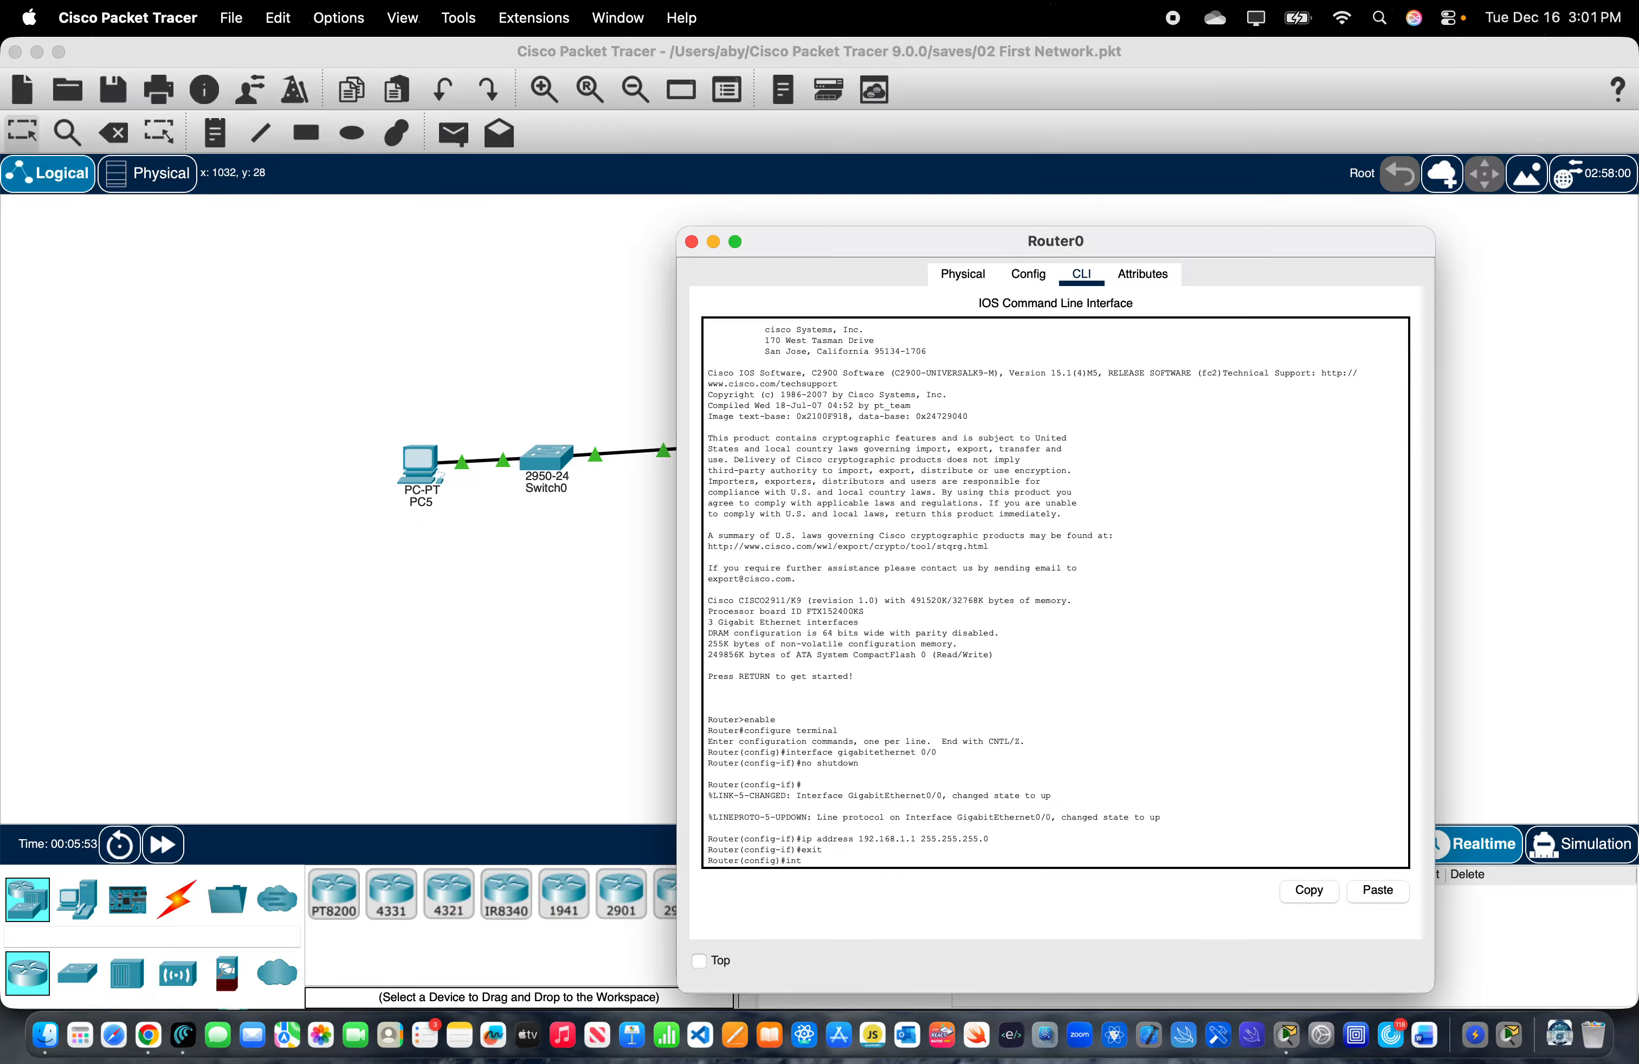
pyautogui.write('erfac')
pyautogui.write('e giga')
pyautogui.write('bi')
pyautogui.write('tinener')
pyautogui.press('BackSpace')
pyautogui.press('BackSpace')
pyautogui.press('BackSpace')
pyautogui.write('therne')
pyautogui.press('BackSpace')
pyautogui.press('BackSpace')
pyautogui.write('e')
pyautogui.write('0/1')
pyautogui.press('Return')
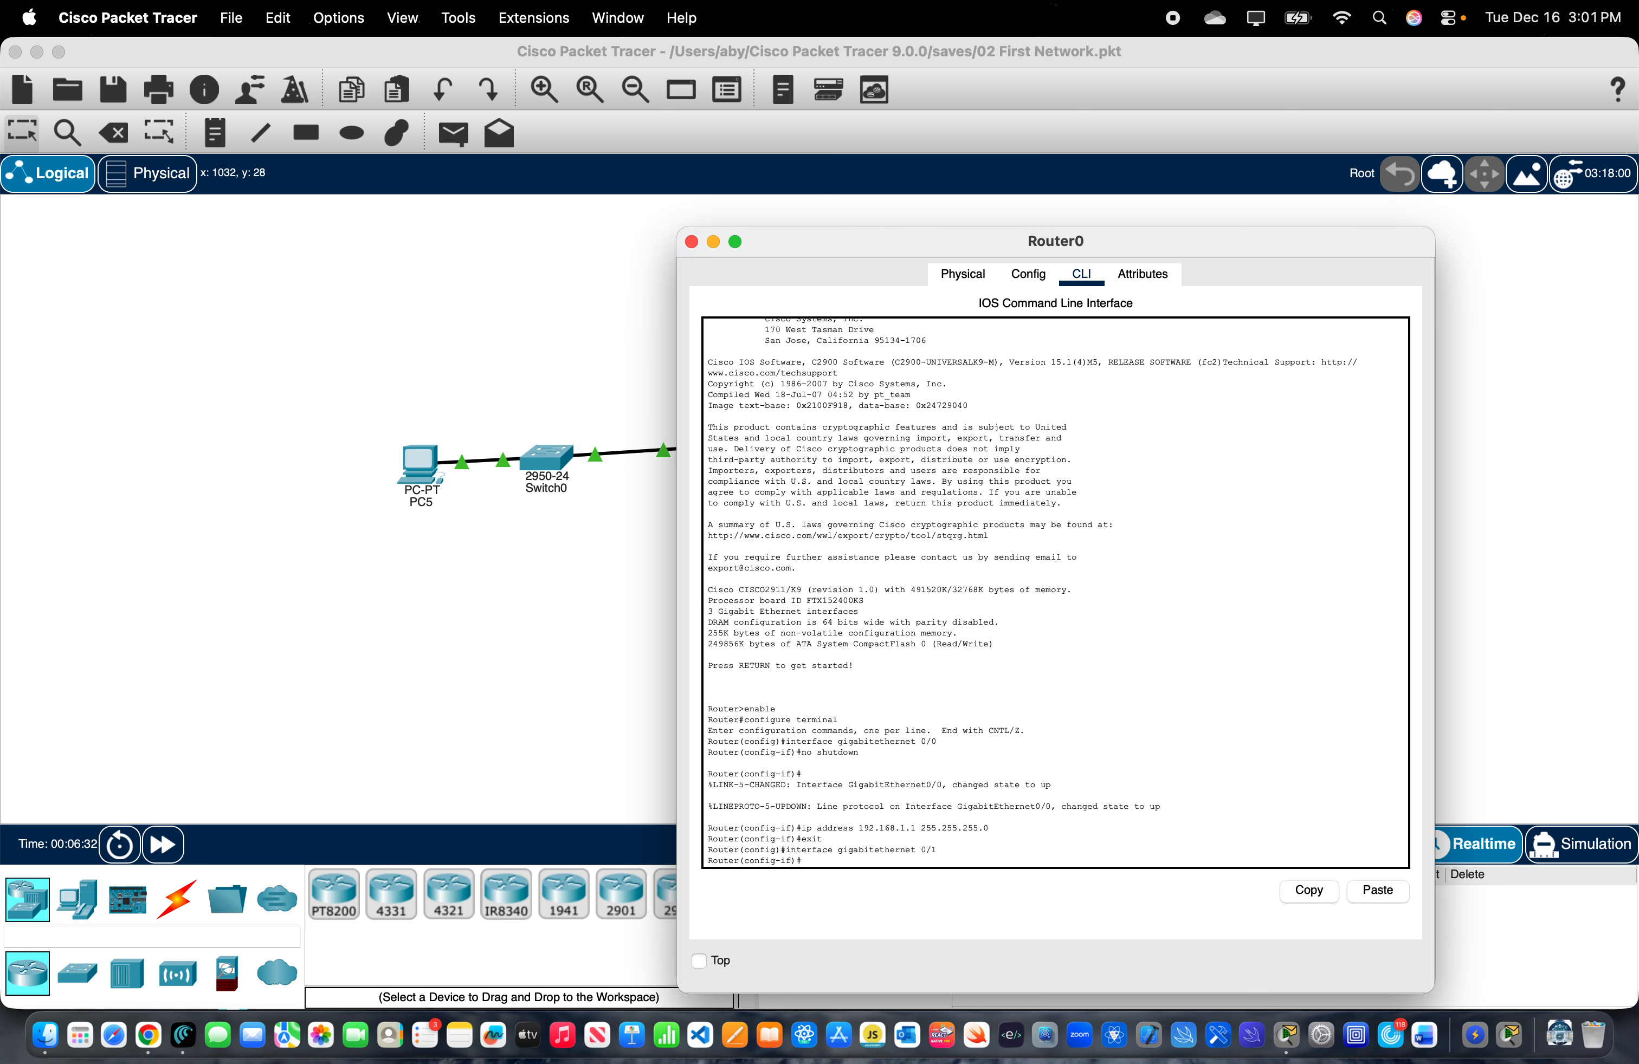
# - Enable the gigabitethernet 0/1 interface with no shutdown and check its link to Switch1 in the topology
pyautogui.write('no')
pyautogui.moveTo(858, 250); pyautogui.dragTo(1061, 261)
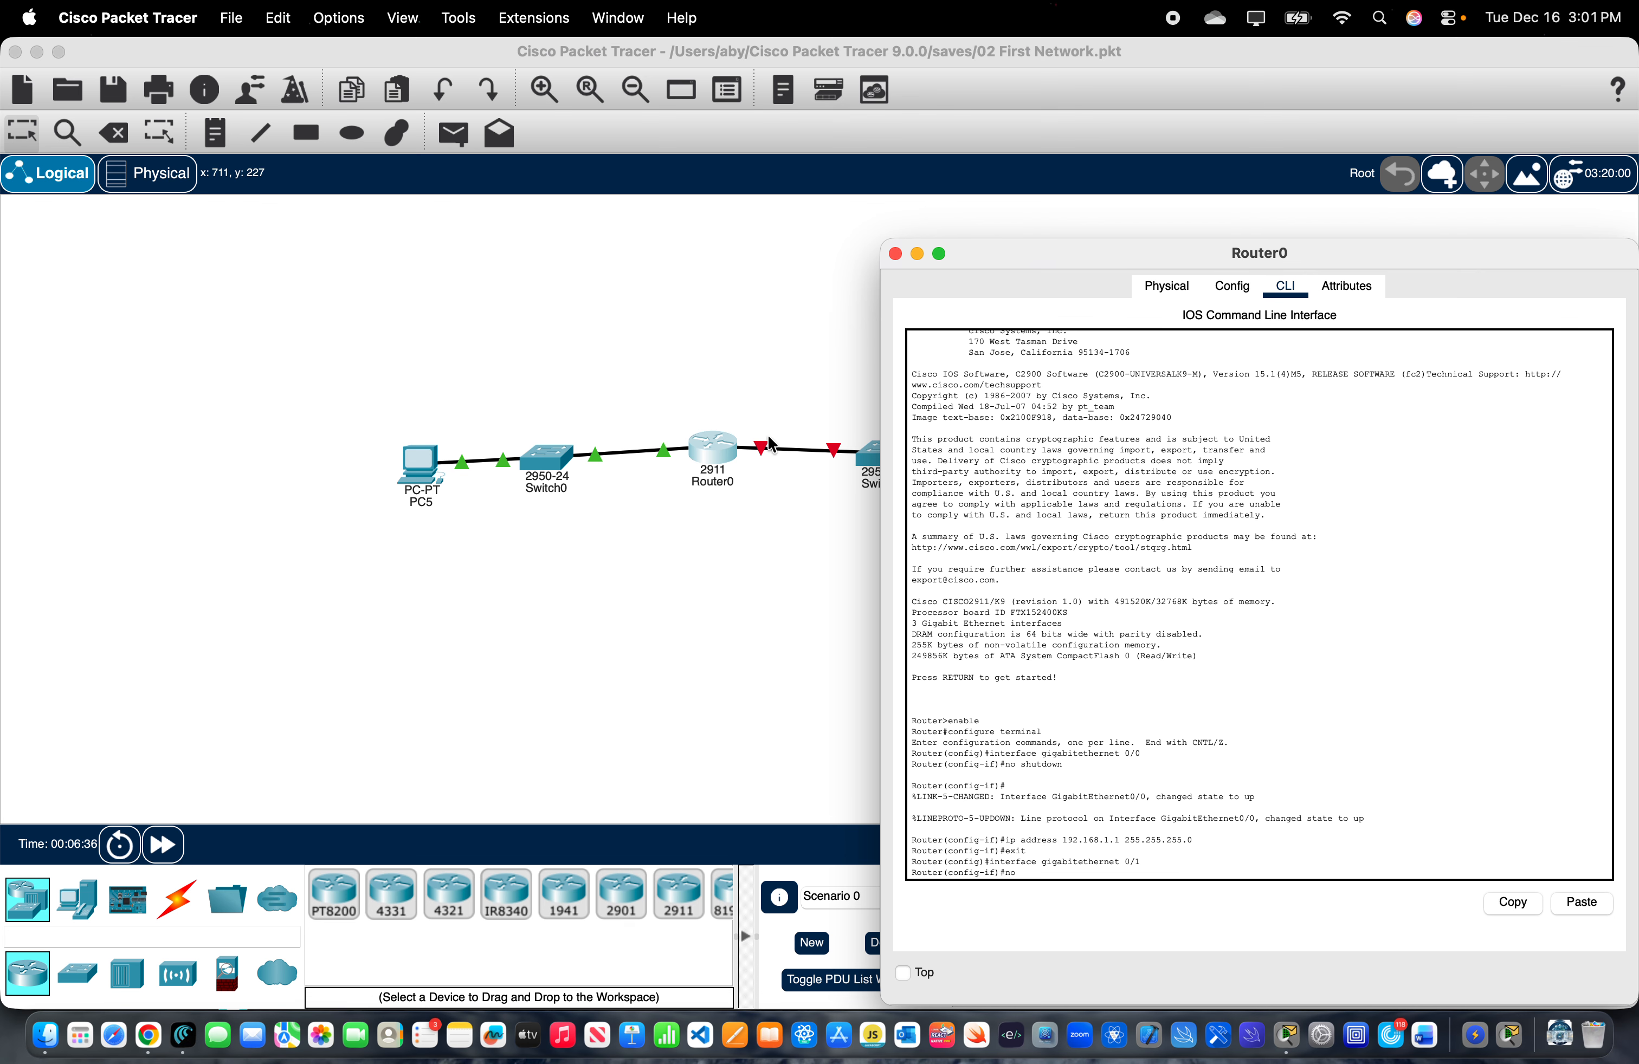
pyautogui.moveTo(1045, 256); pyautogui.dragTo(937, 256)
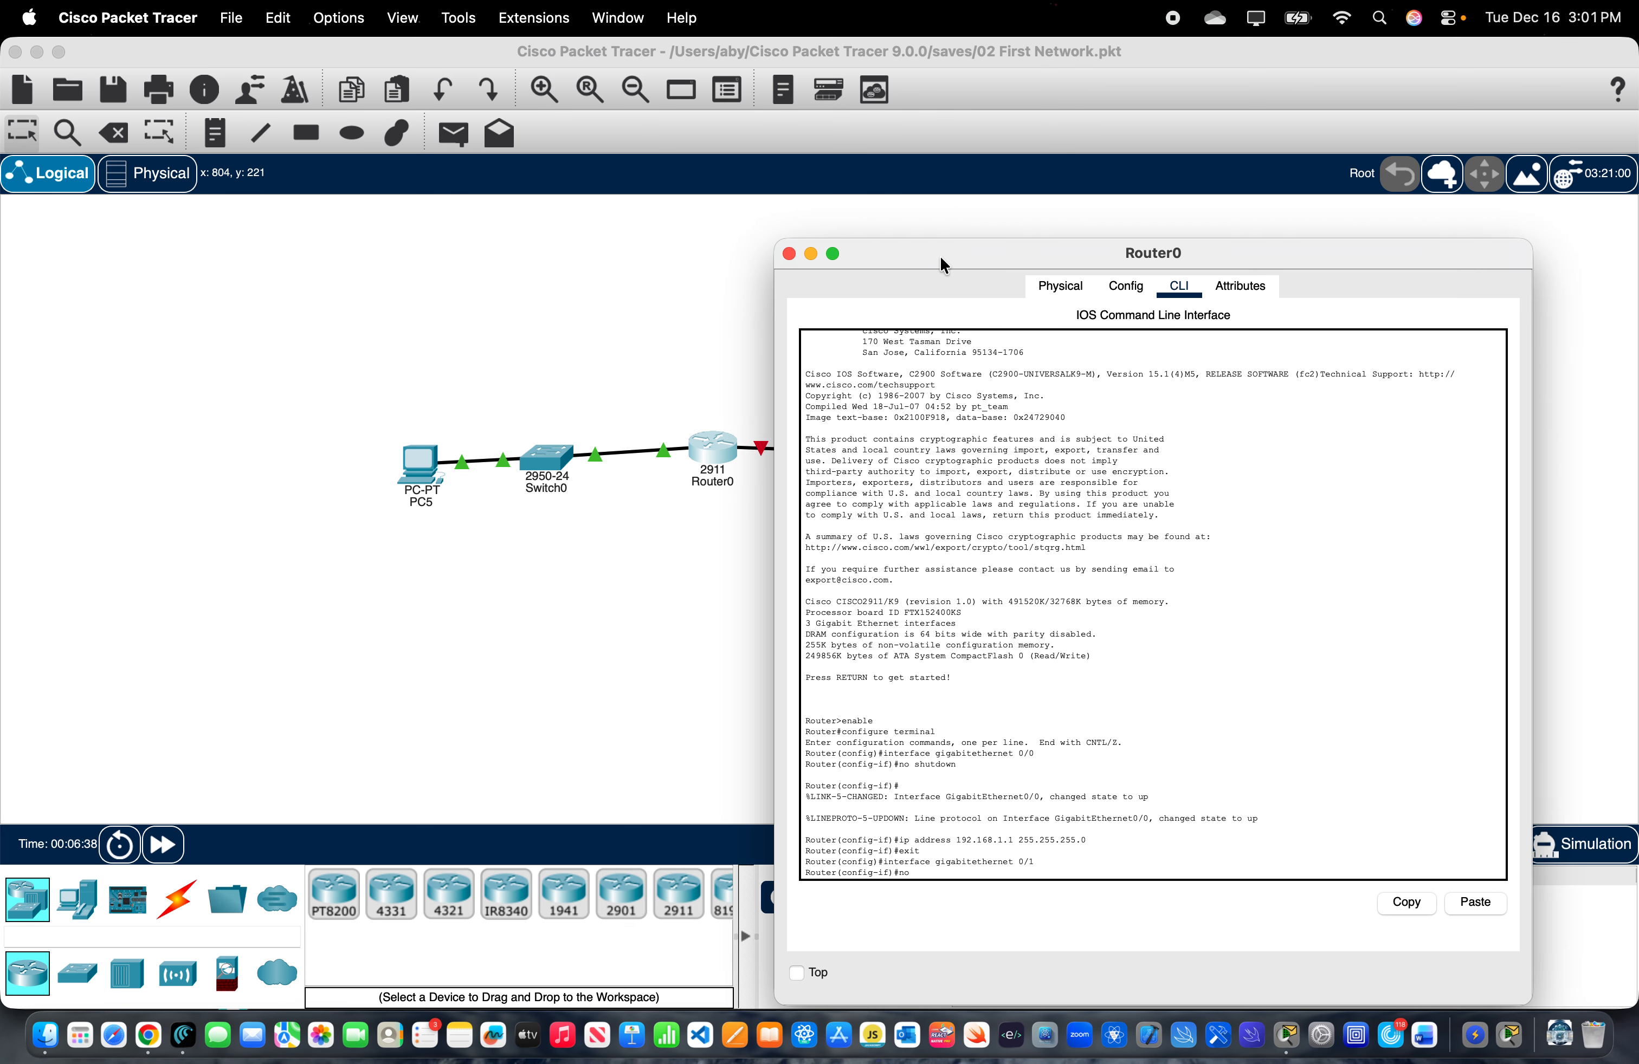
pyautogui.write('shi')
pyautogui.write('utdown')
pyautogui.press('Return')
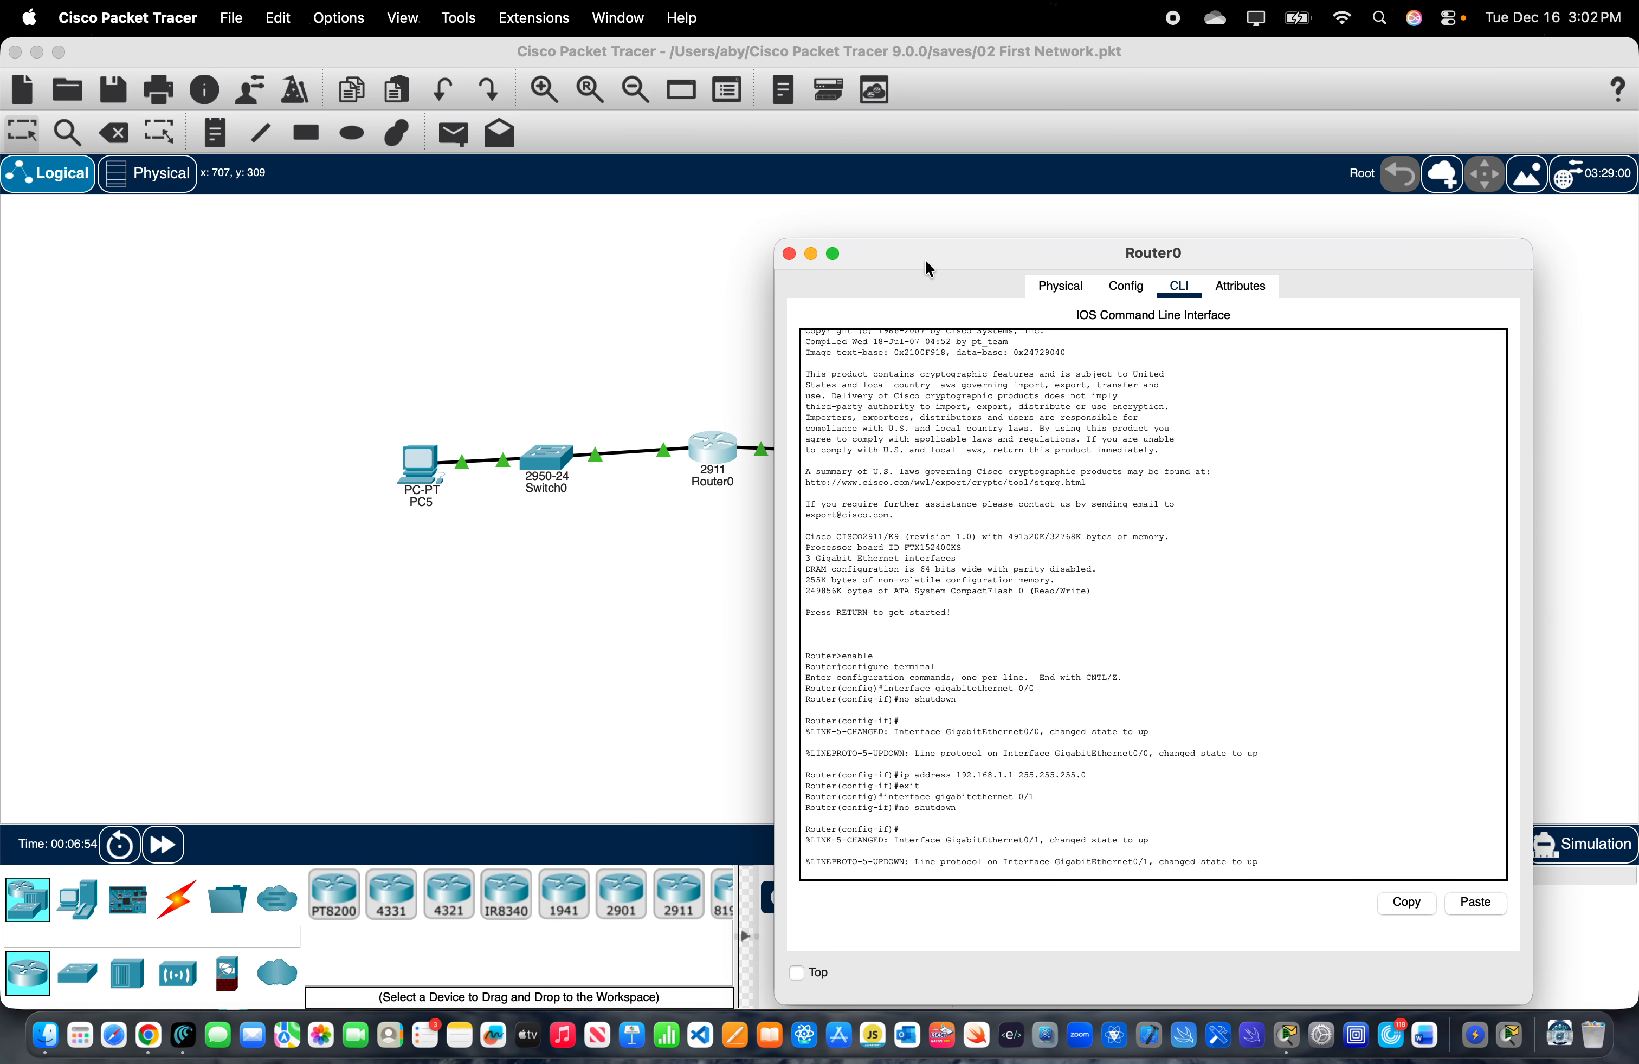
pyautogui.moveTo(924, 259); pyautogui.dragTo(1118, 263)
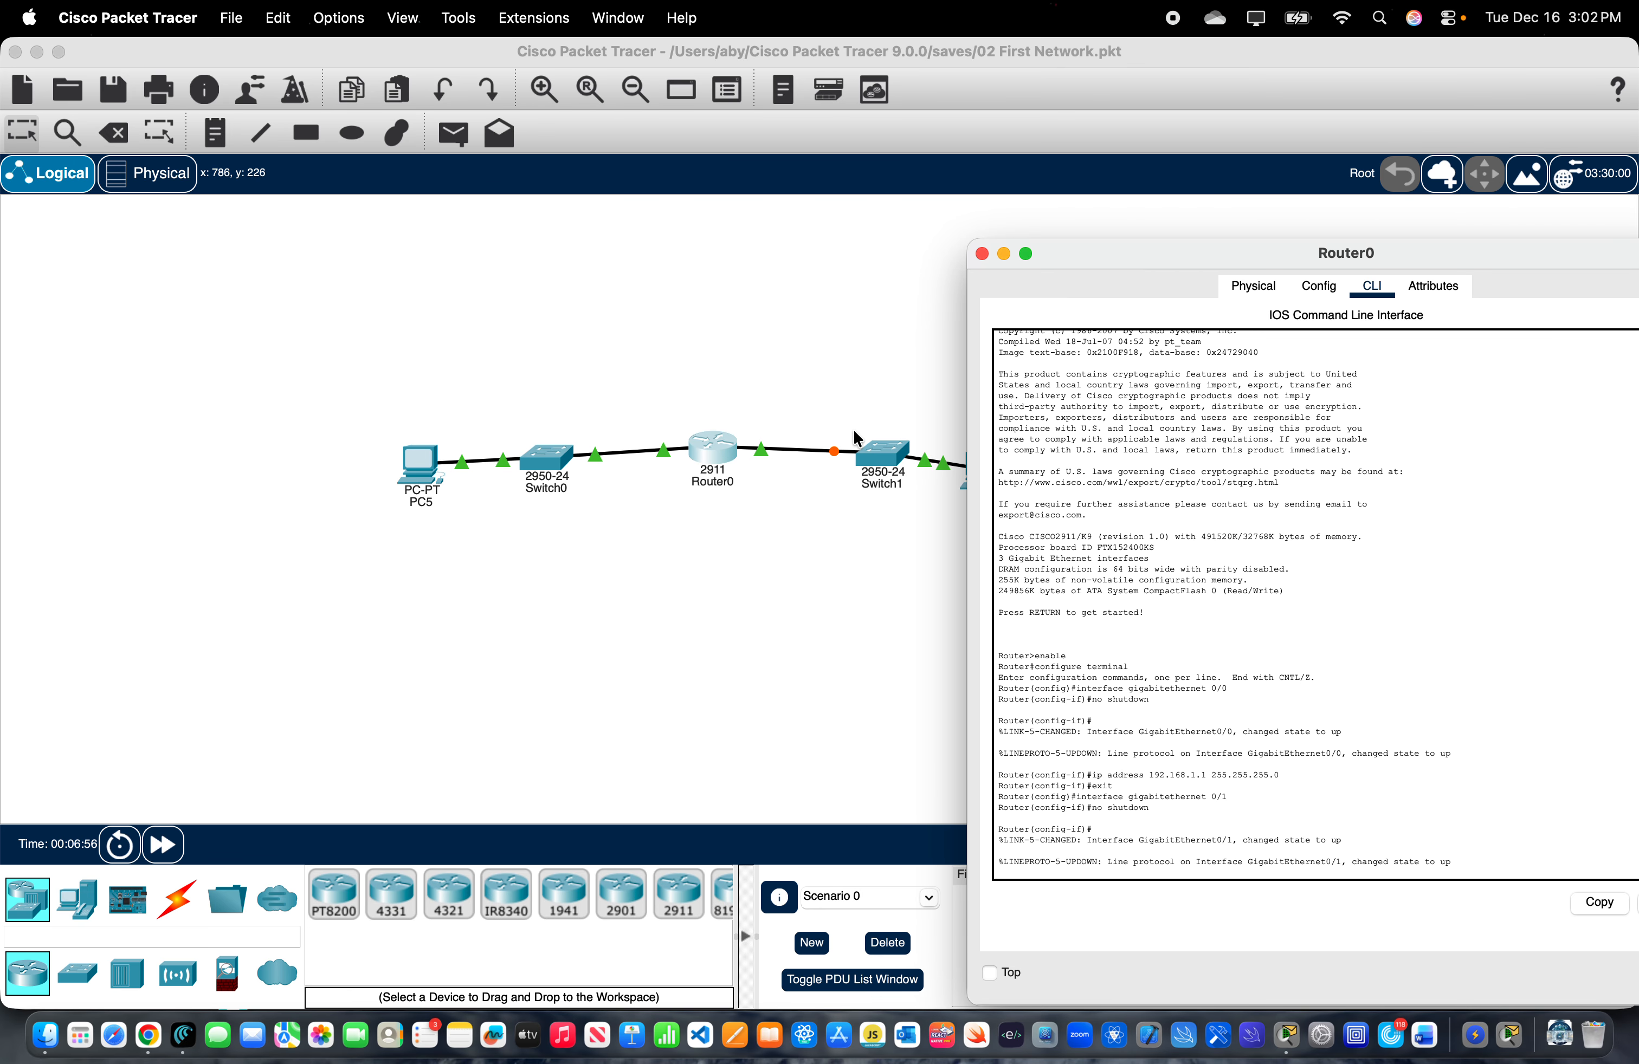
pyautogui.moveTo(1204, 259); pyautogui.dragTo(832, 259)
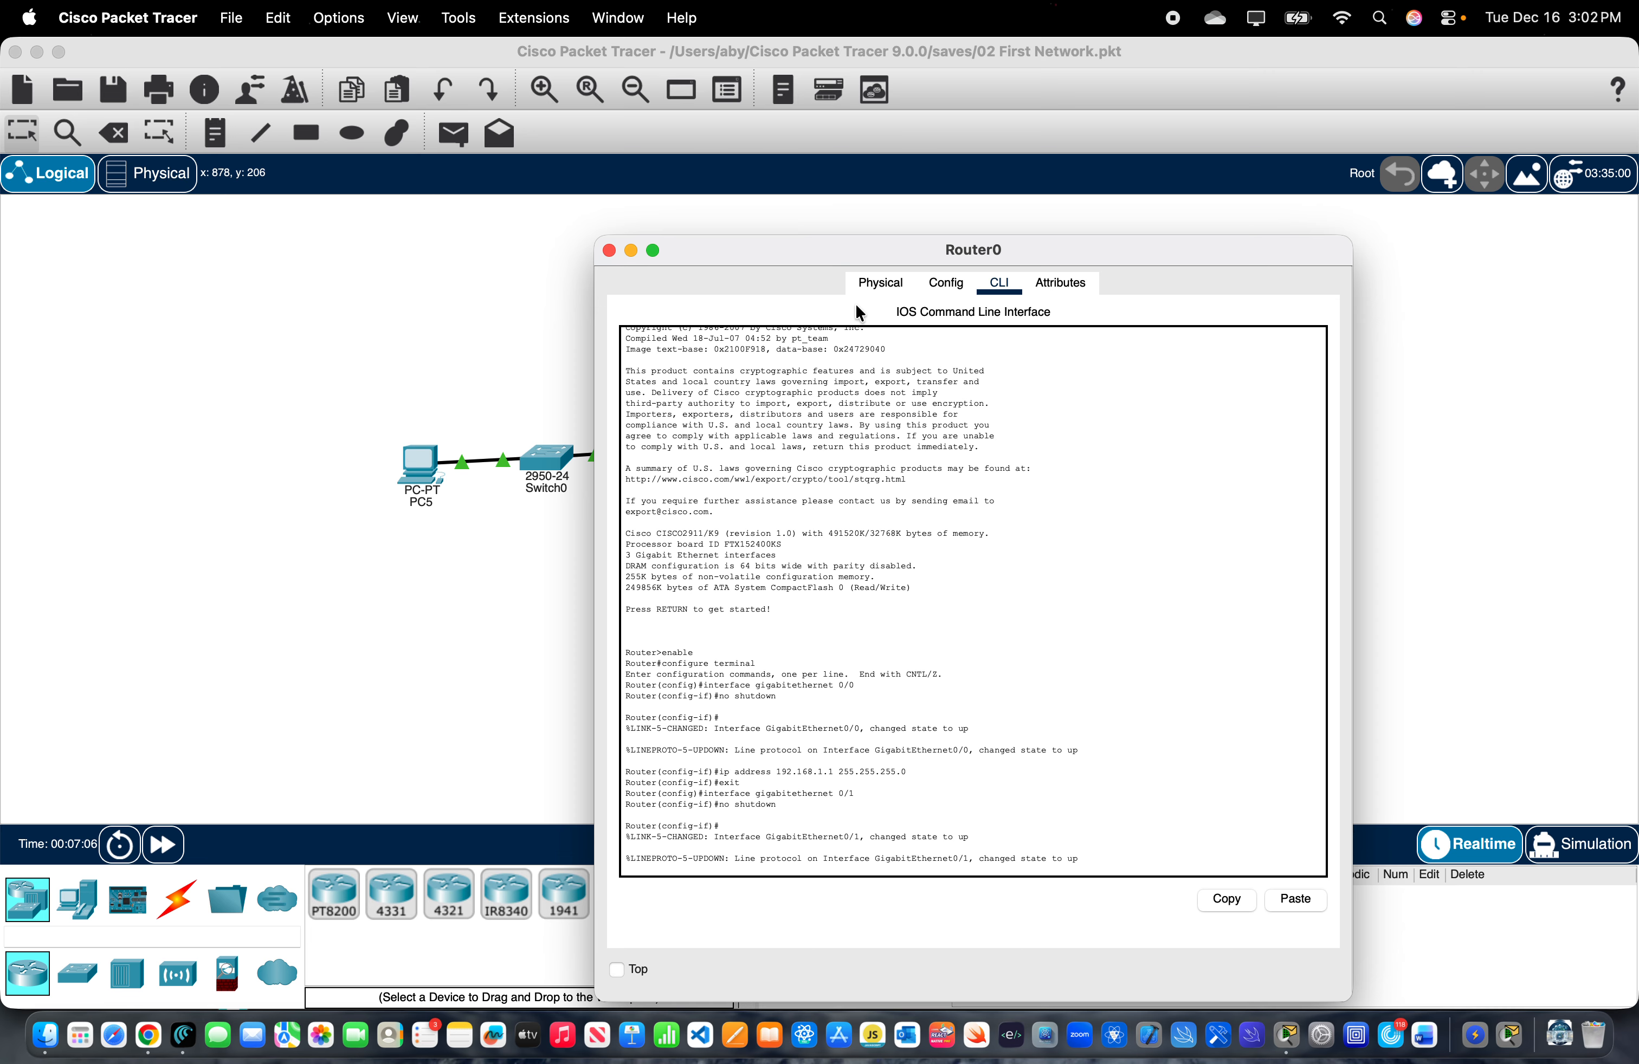
# - Assign gigabitethernet 0/1 the IP address 10.10.10.1 with subnet mask 255.255.255.0
pyautogui.press('Return')
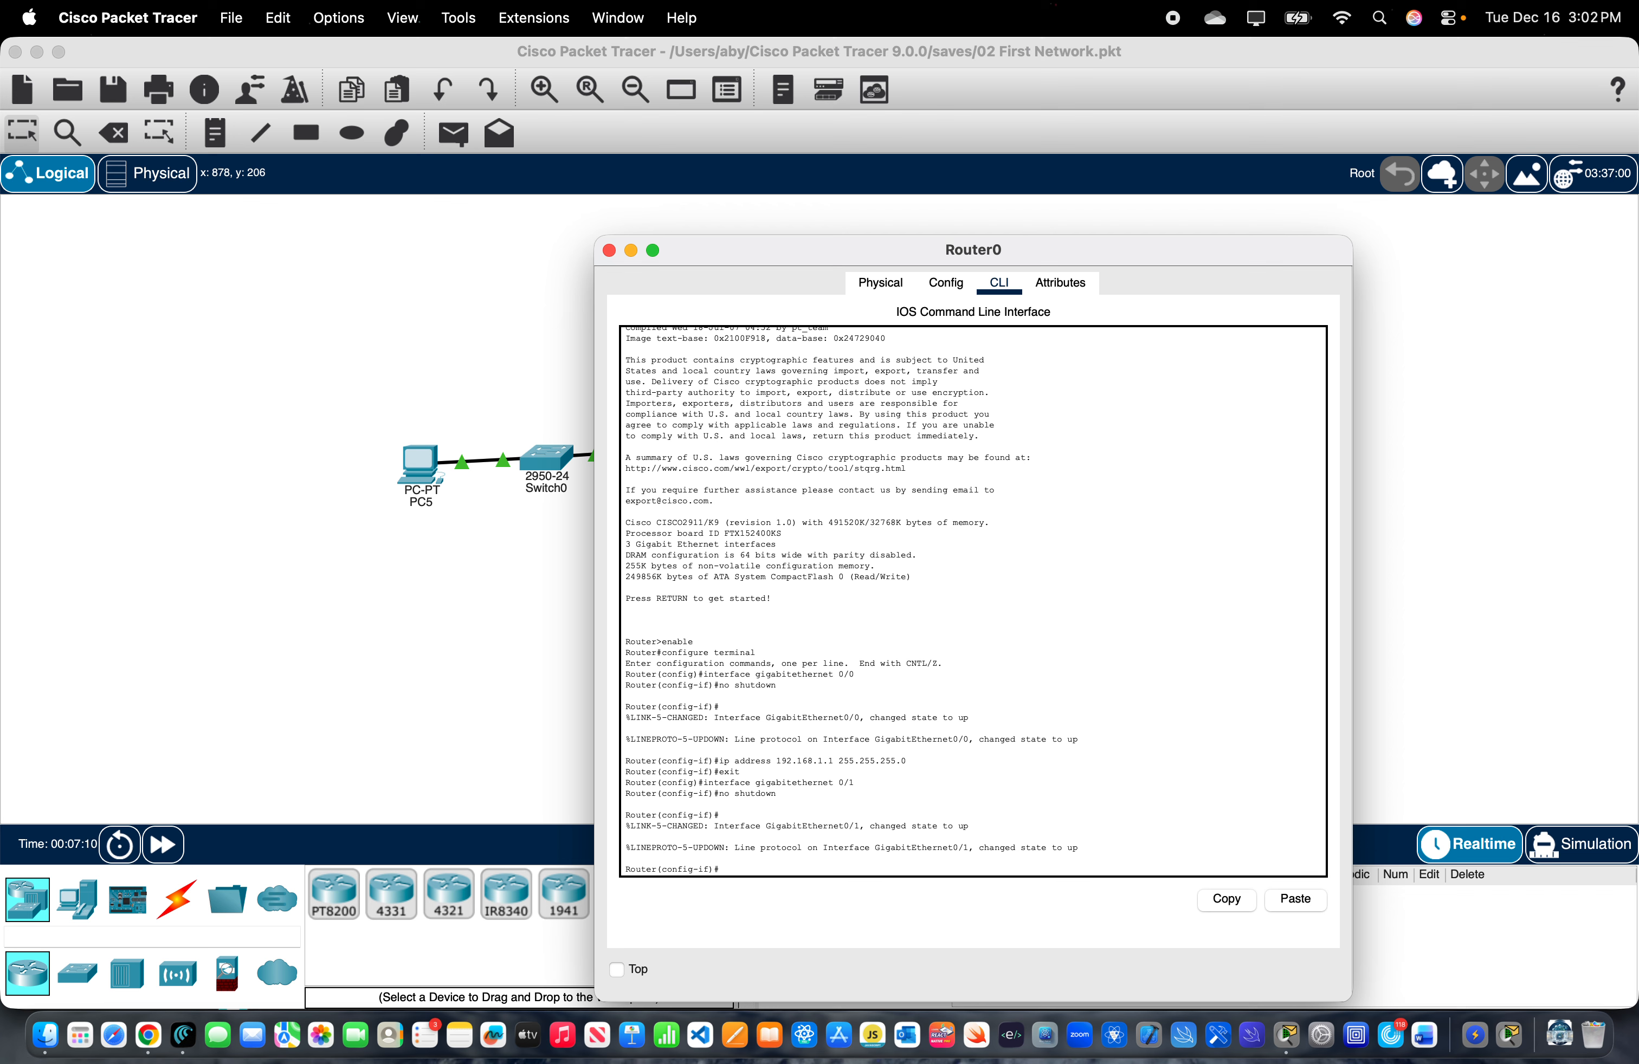
pyautogui.press('Return')
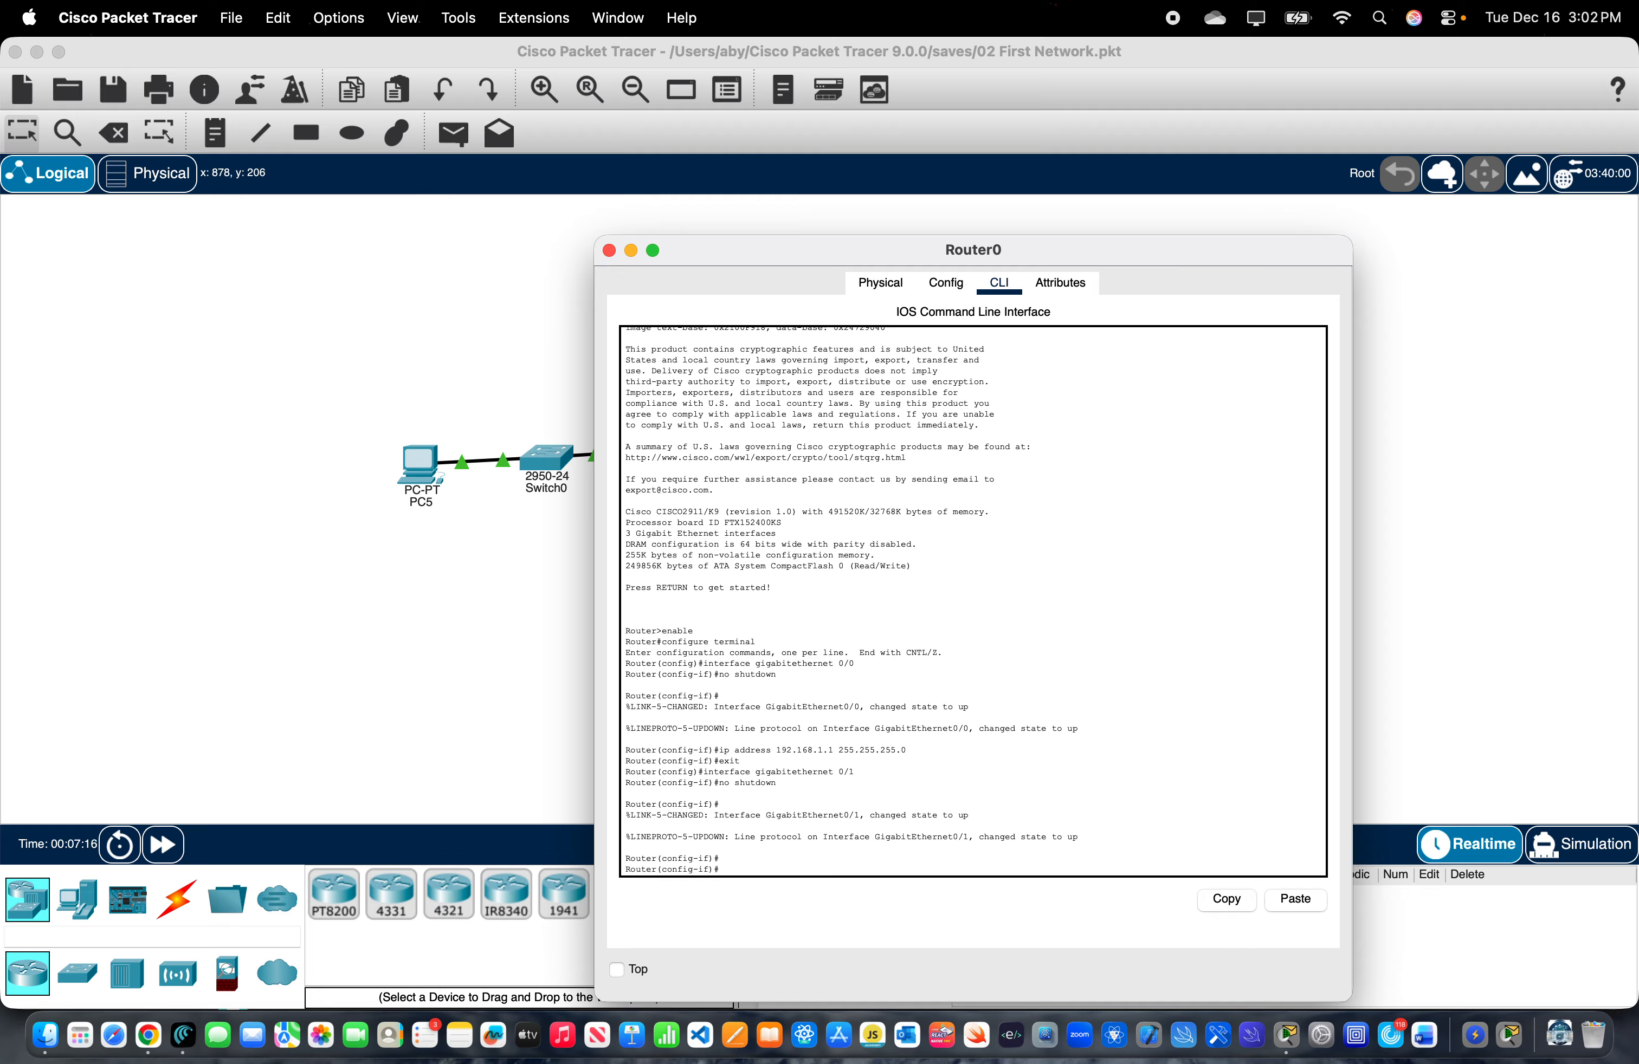
pyautogui.write('i')
pyautogui.write('p adress')
pyautogui.press('BackSpace')
pyautogui.press('BackSpace')
pyautogui.press('BackSpace')
pyautogui.write('s 101')
pyautogui.write('55.255.255.0')
pyautogui.press('Return')
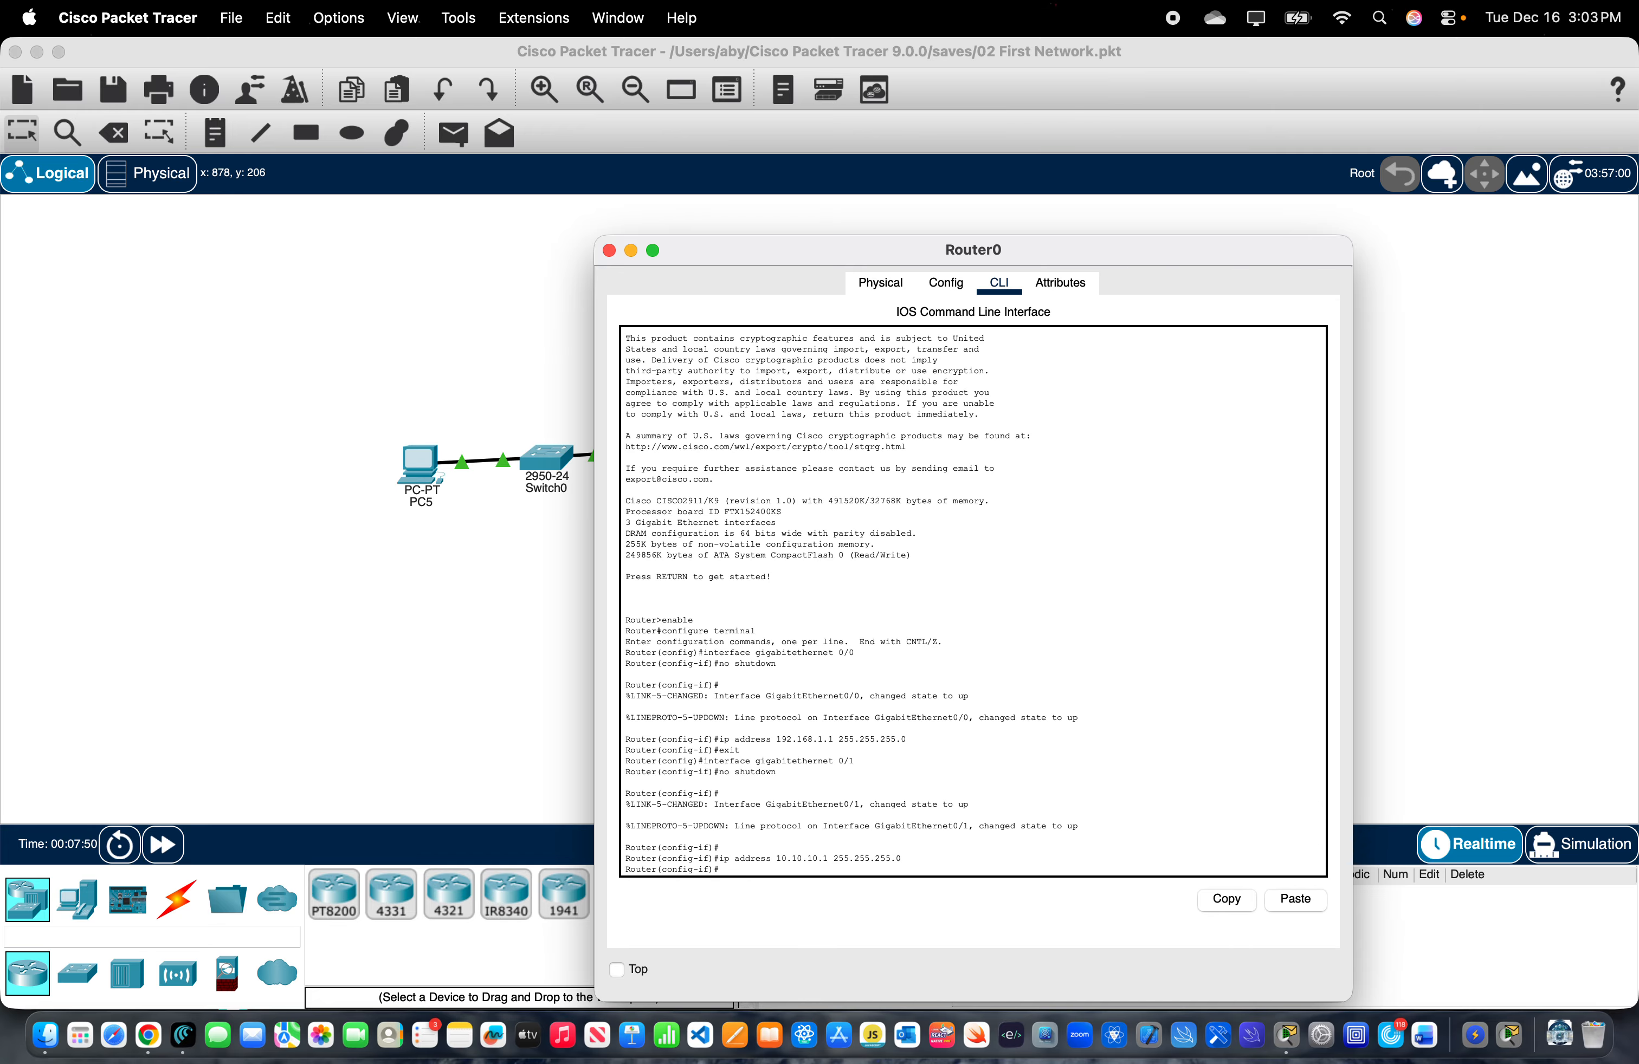
# - Leave configuration mode with the end command and return to the privileged EXEC prompt
pyautogui.write('end')
pyautogui.press('Return')
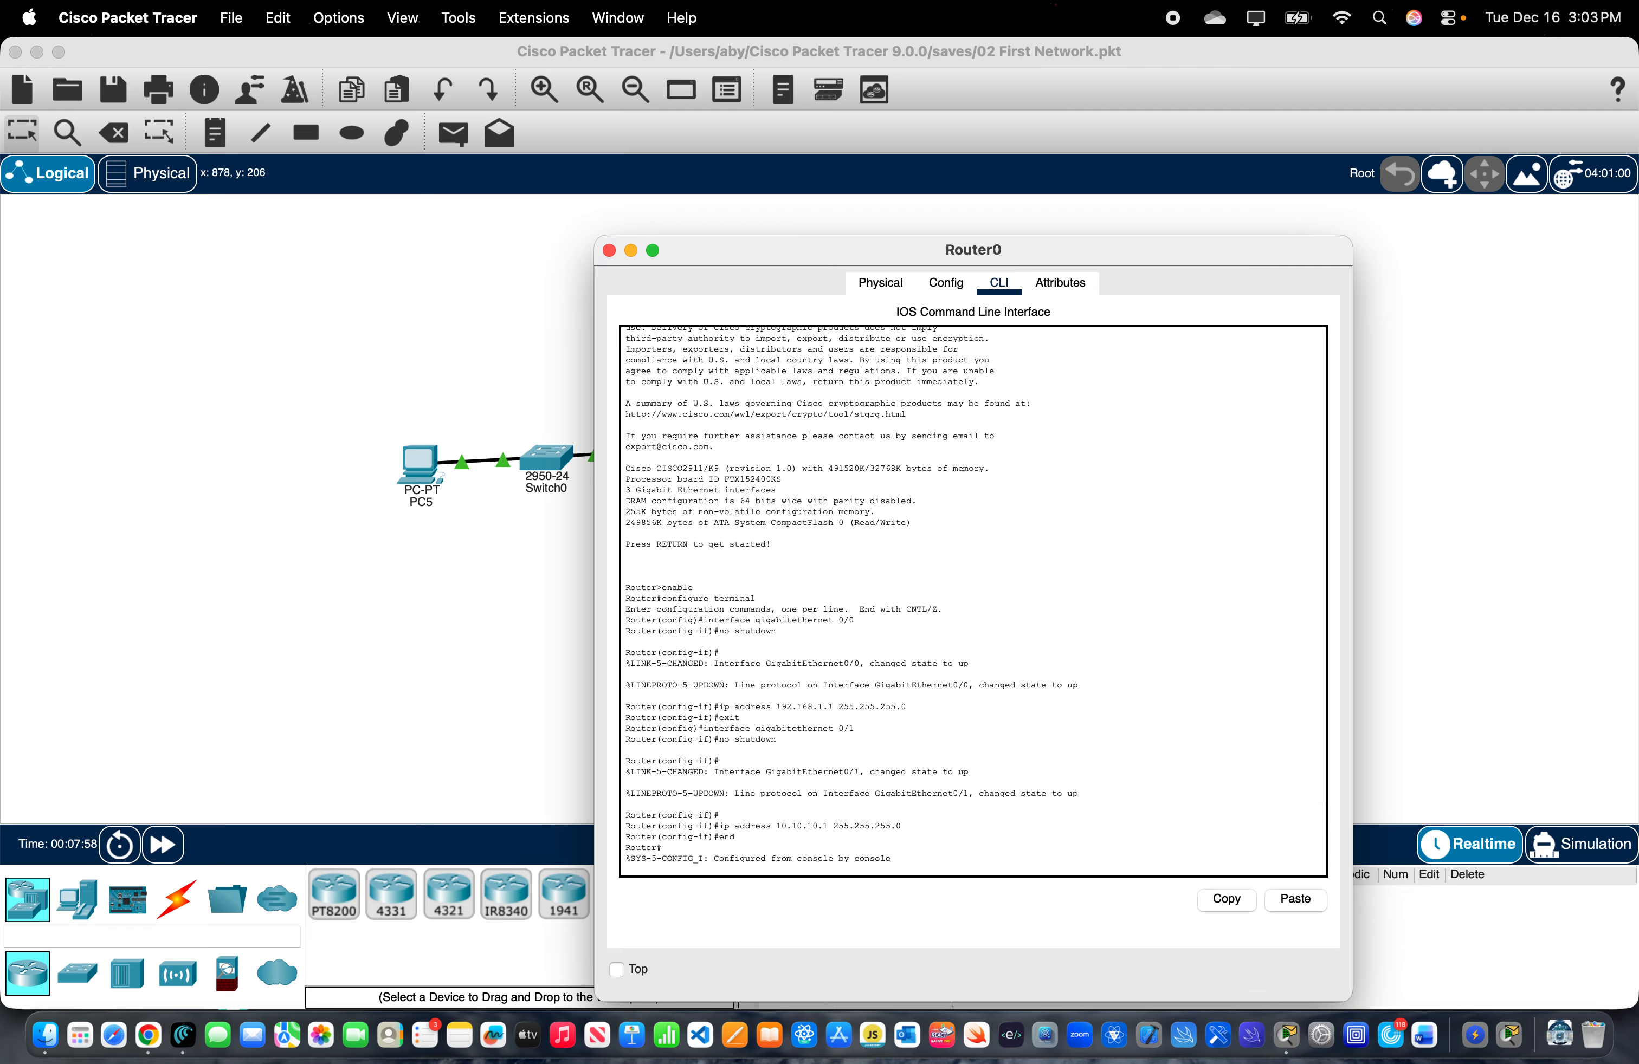
pyautogui.press('Return')
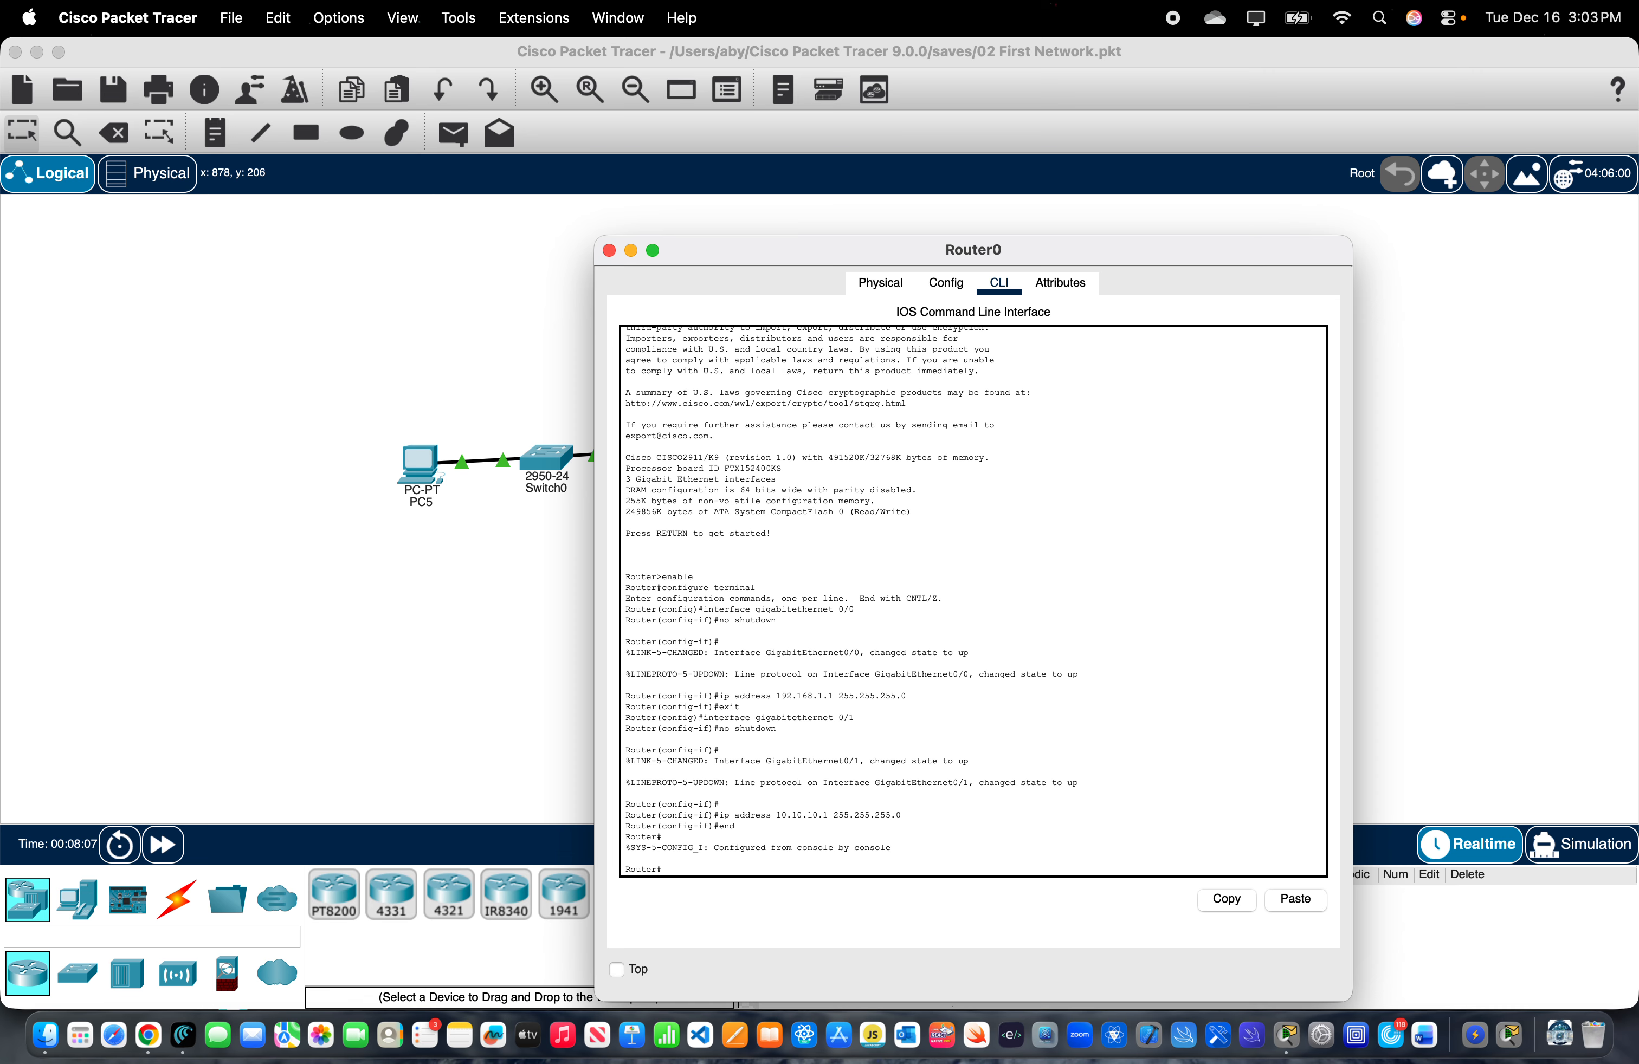
# - Save Router0's configuration with copy running-config startup-config, accepting the default destination filename
pyautogui.write('p')
pyautogui.press('BackSpace')
pyautogui.write('opy runnin')
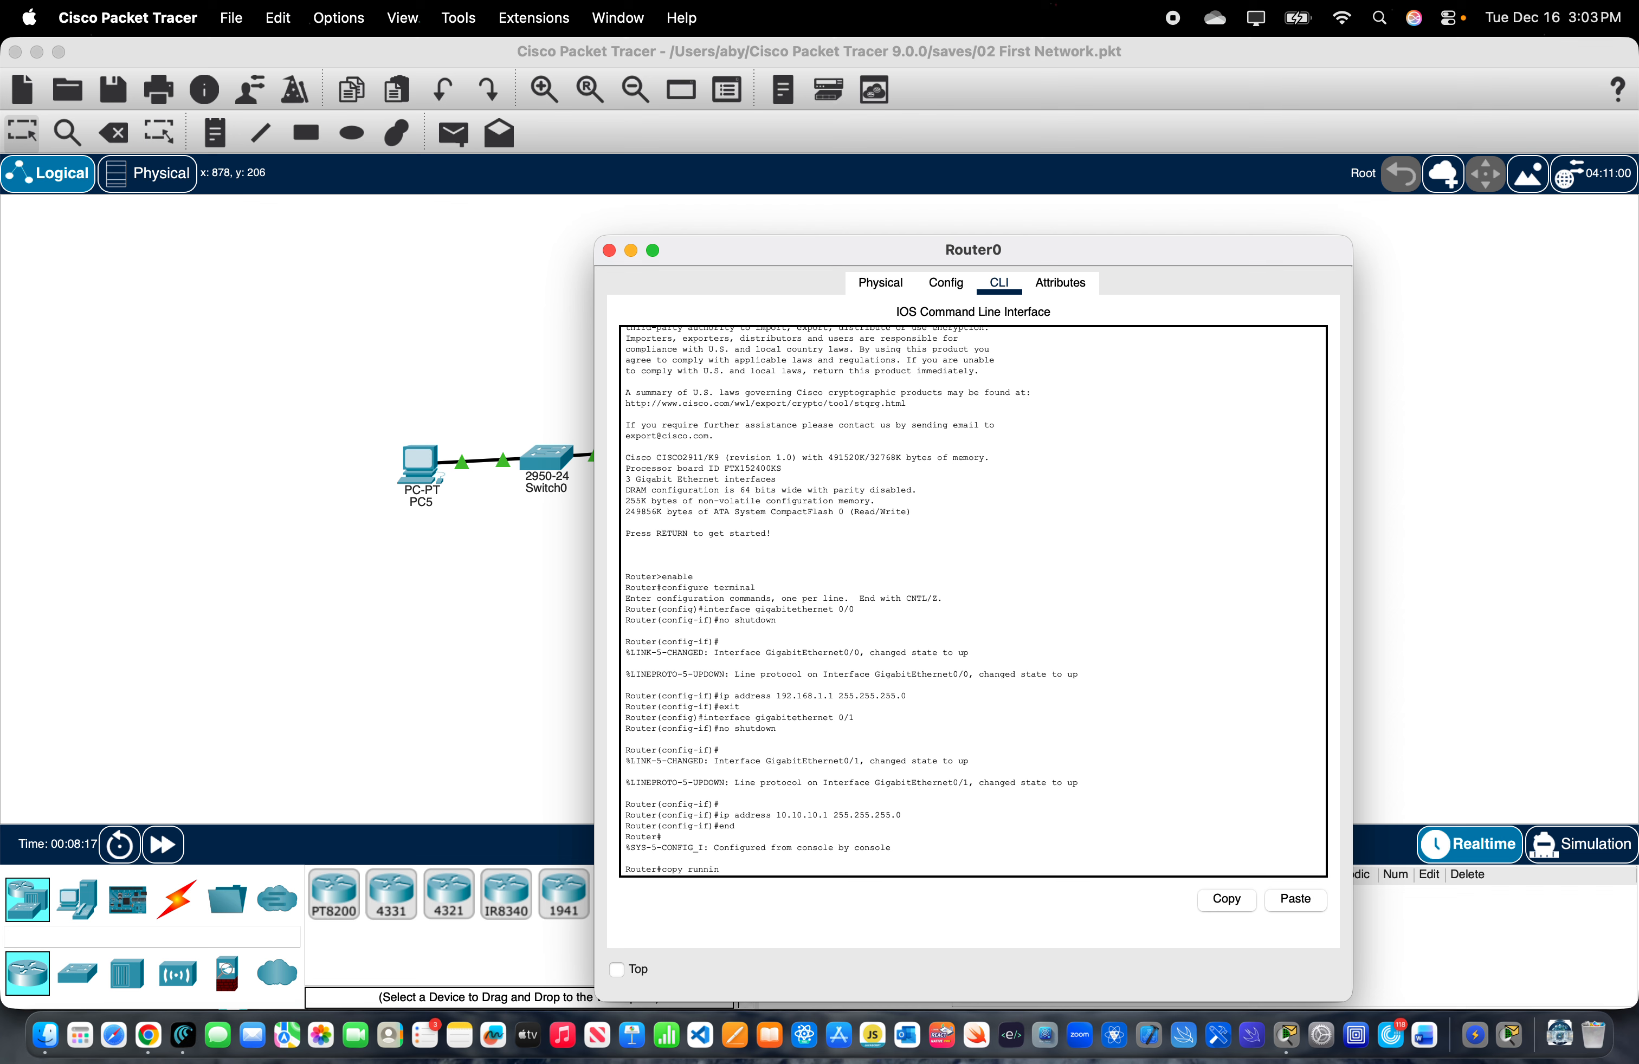
pyautogui.write('g')
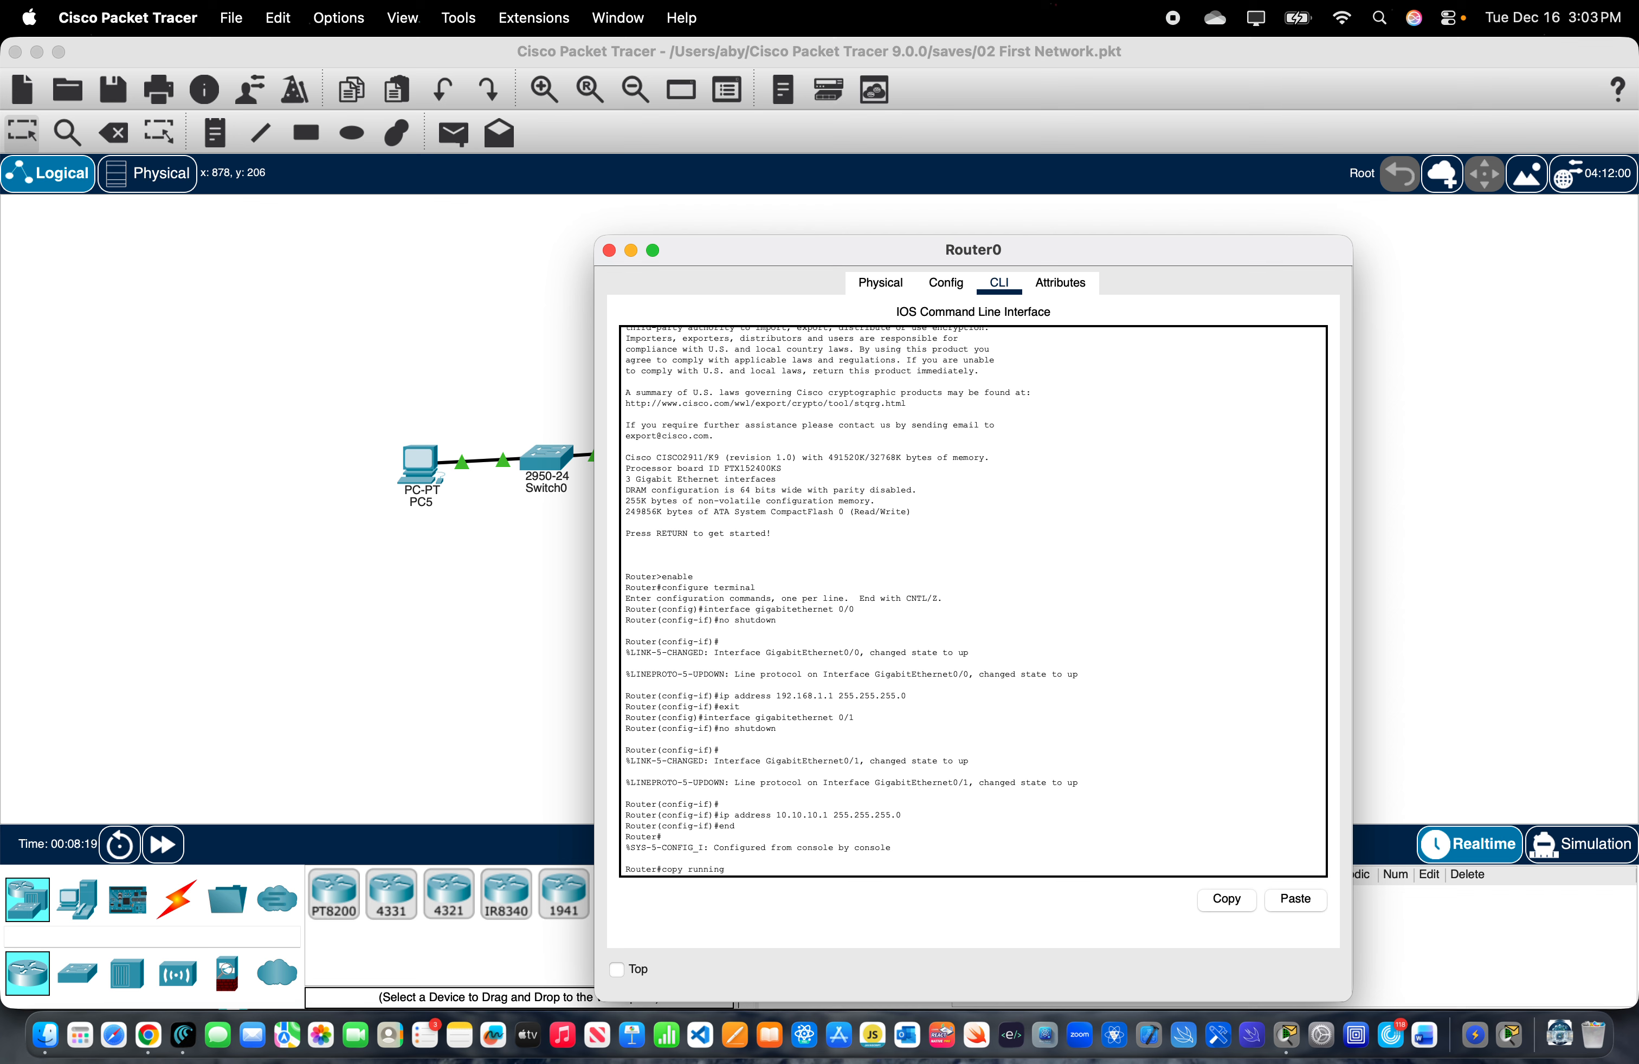
pyautogui.write('-config startup')
pyautogui.write('-config')
pyautogui.press('Return')
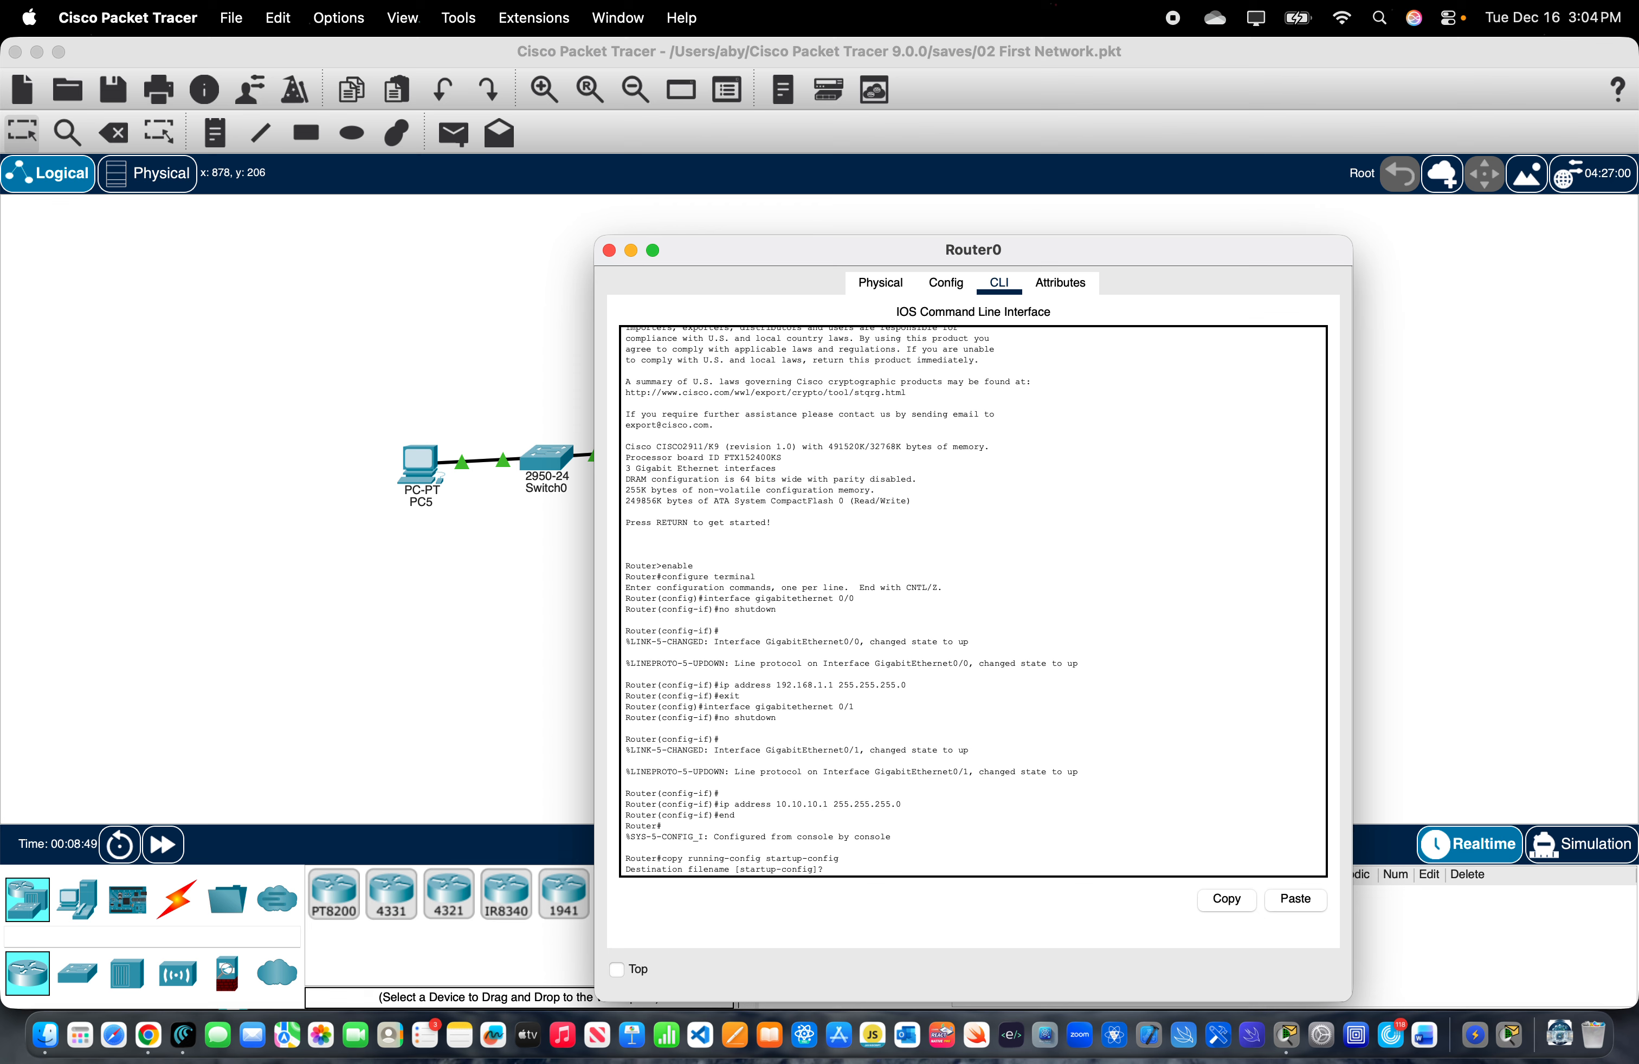
pyautogui.press('Return')
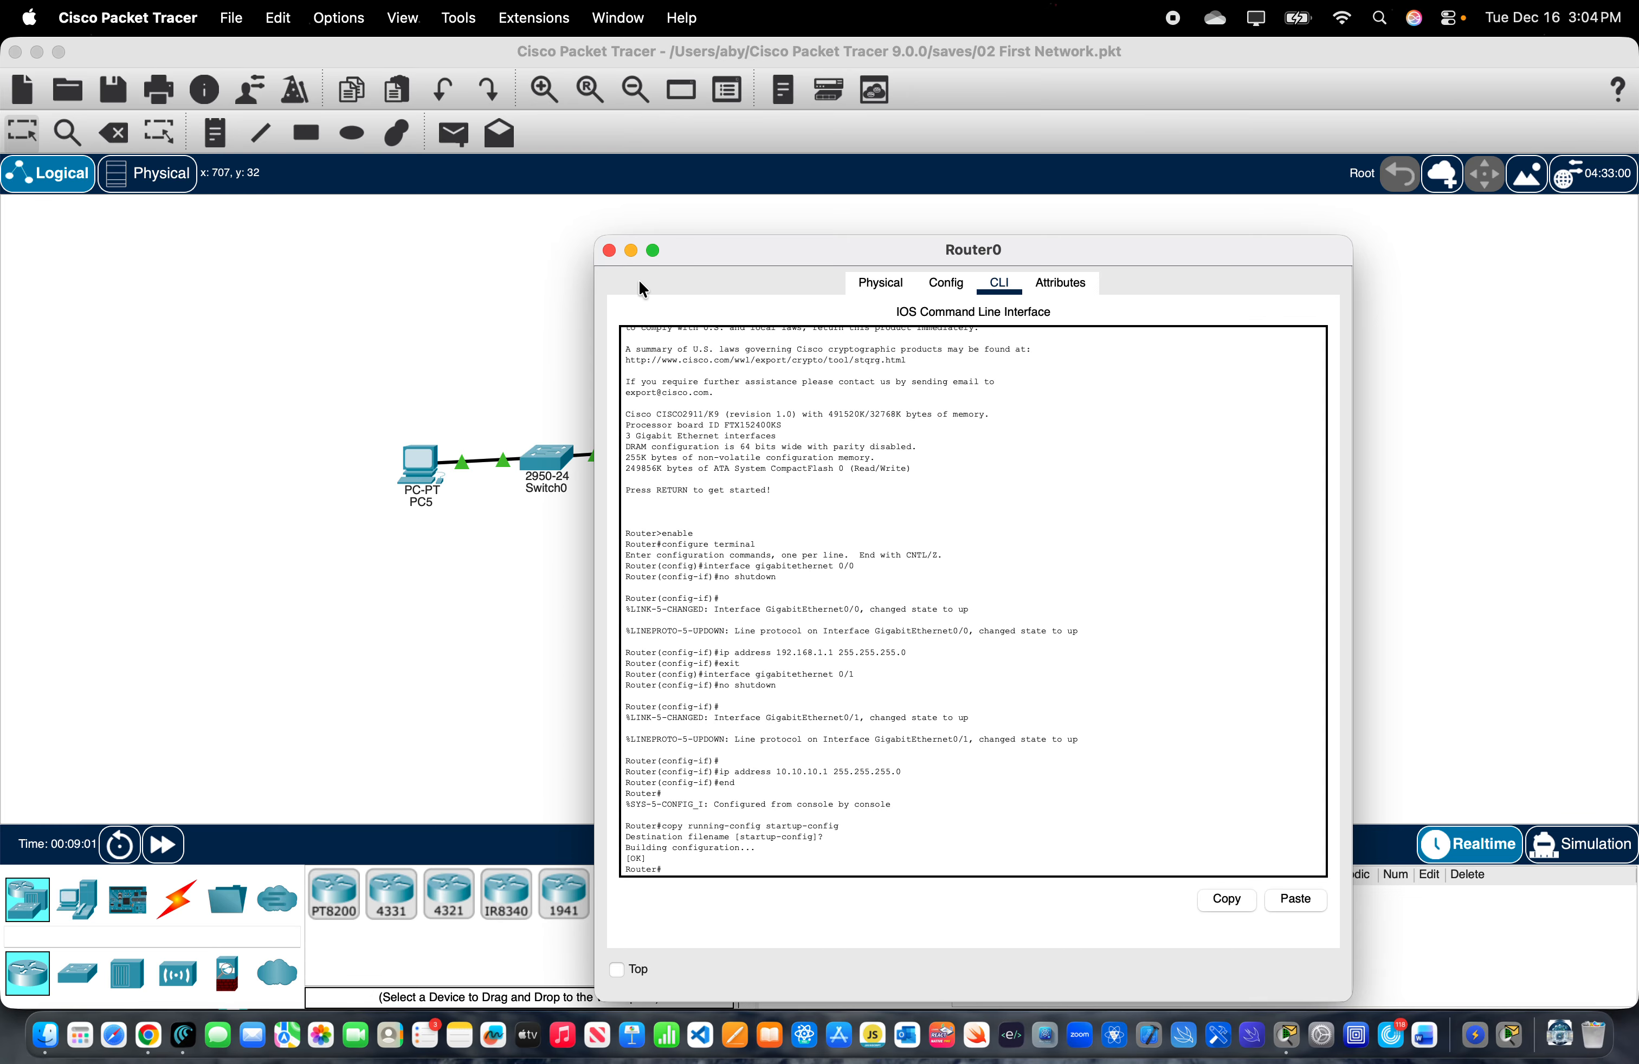
# - In PC5's IP Configuration, set the static IPv4 address to 192.168.1.100 with subnet mask 255.255.255.0
pyautogui.click(424, 470)
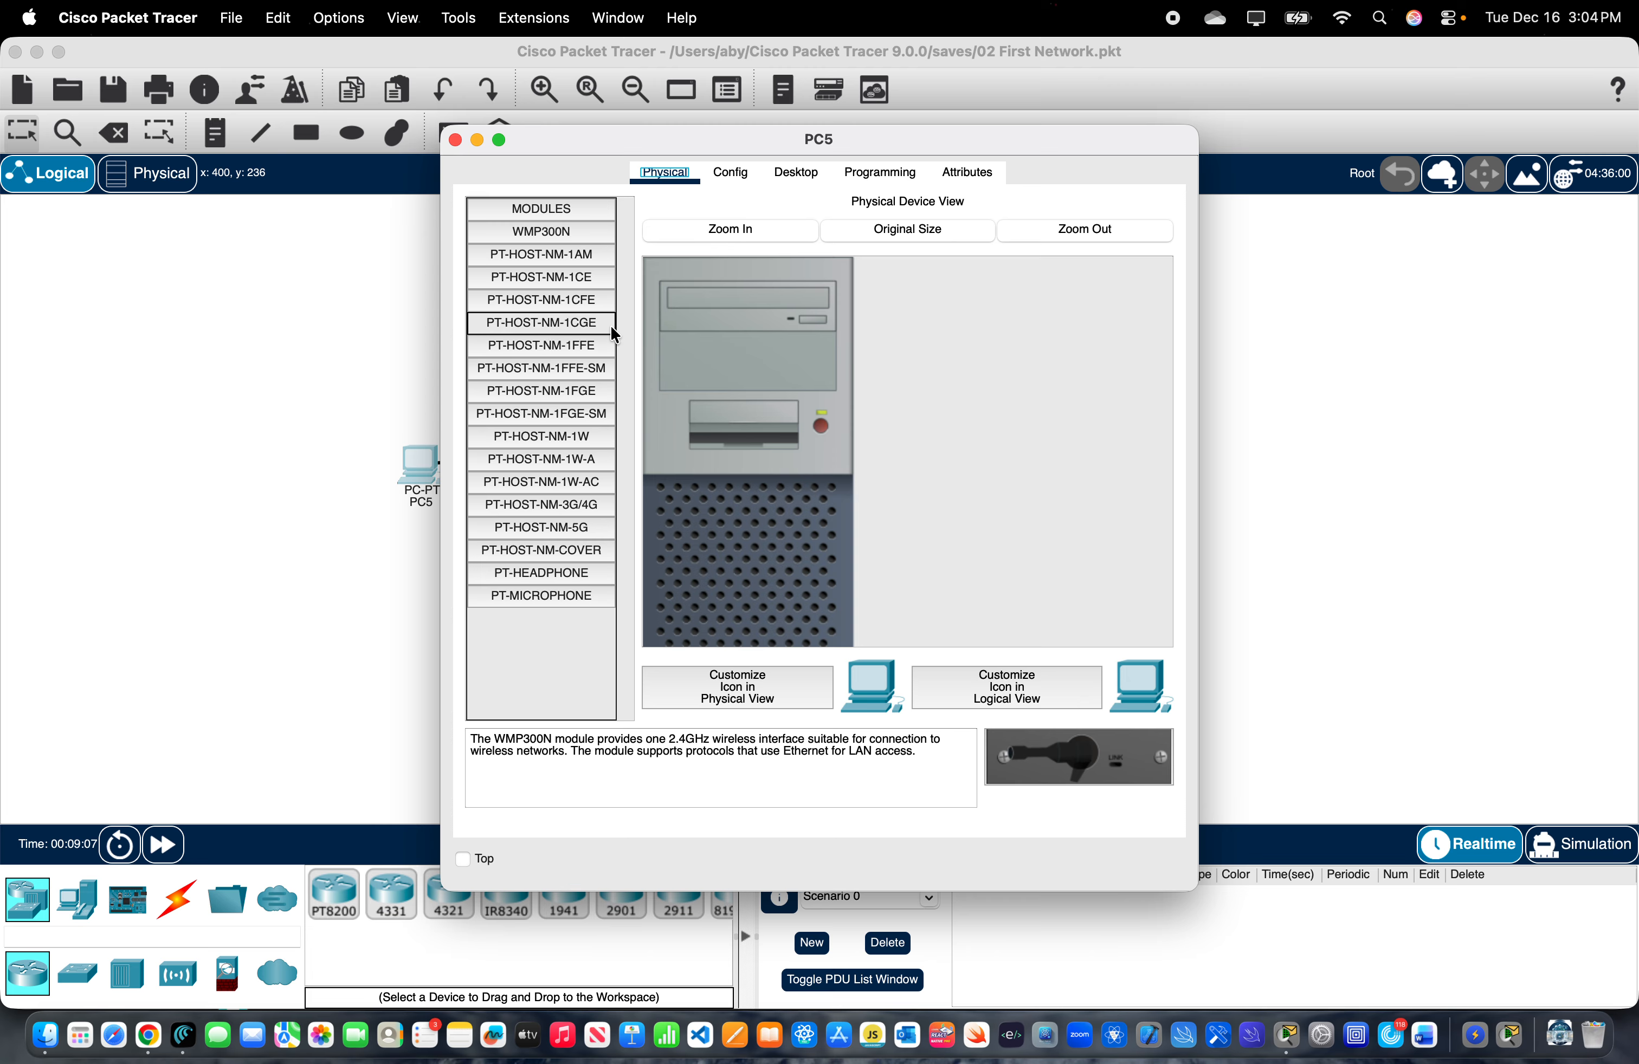
pyautogui.click(796, 174)
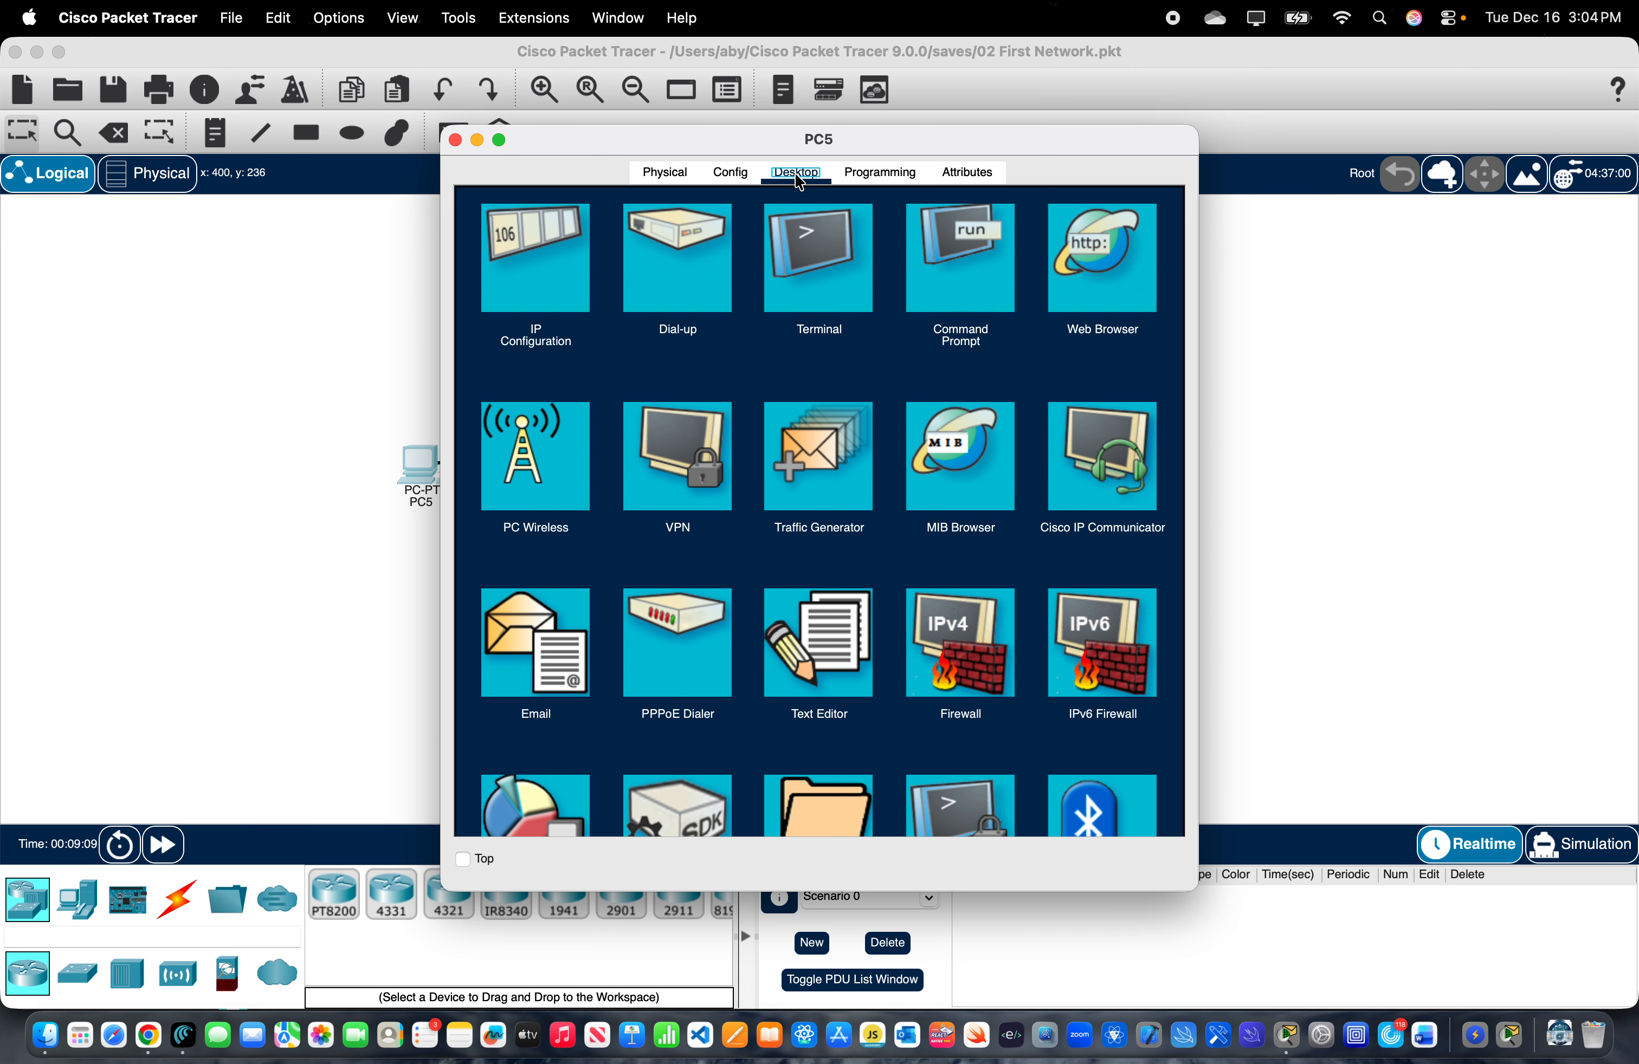
pyautogui.click(540, 301)
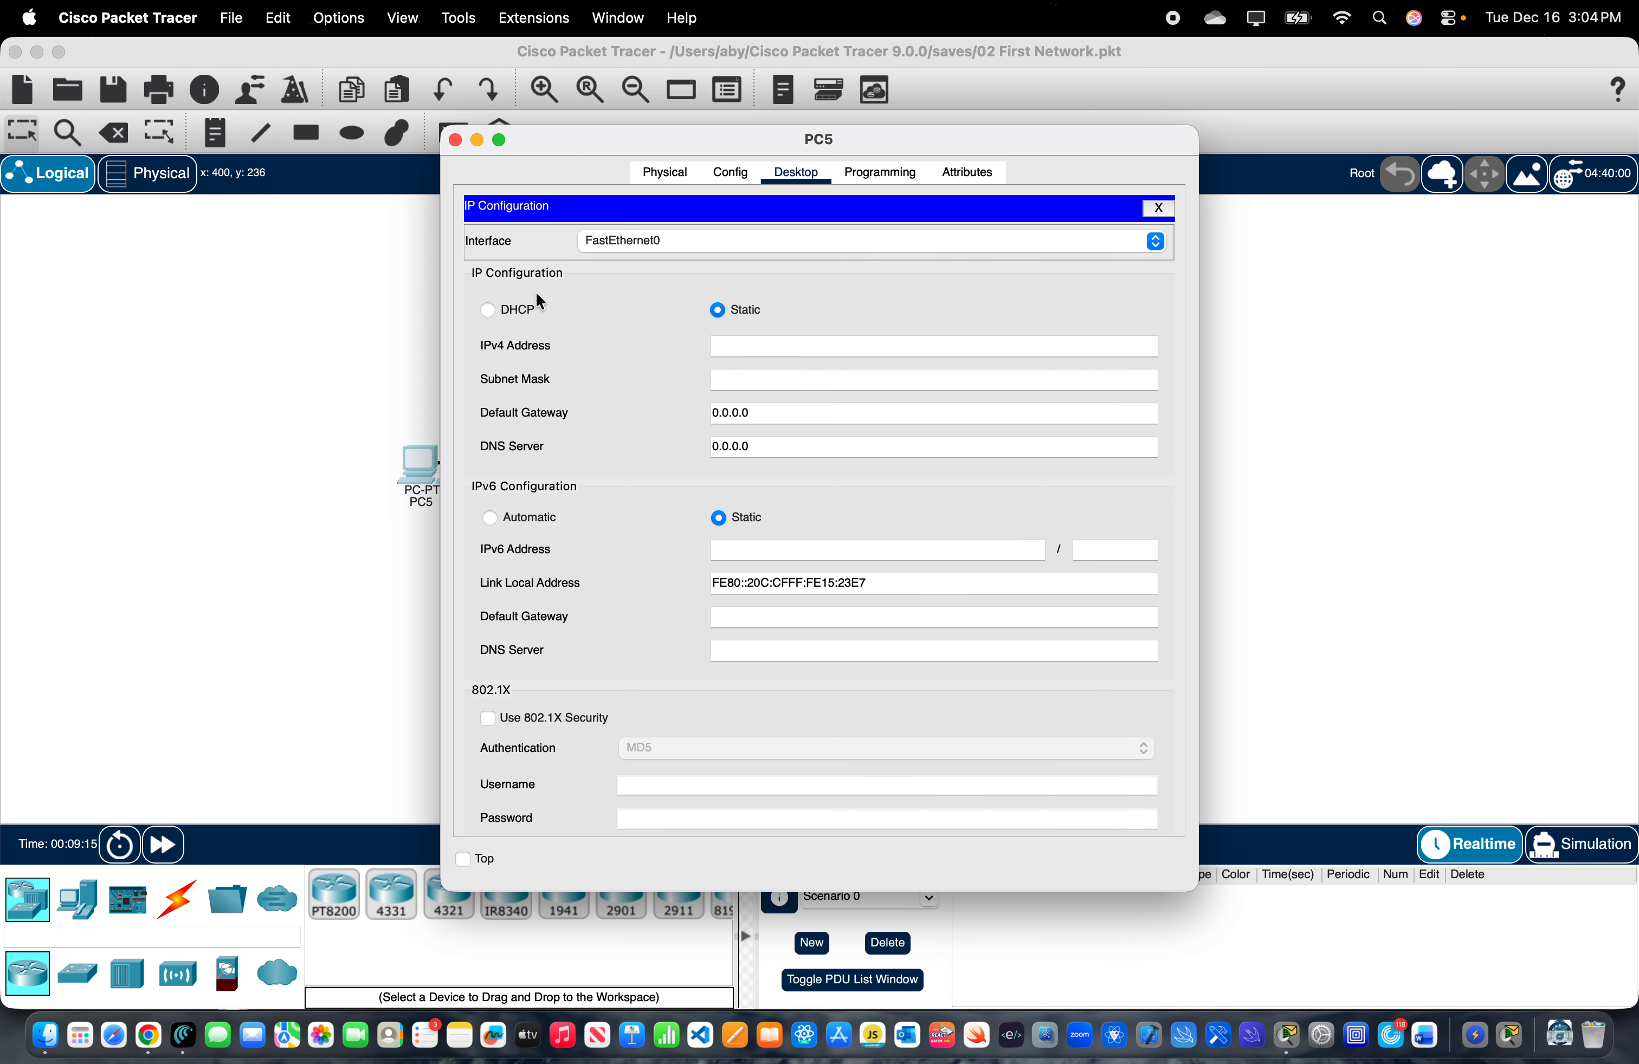
pyautogui.click(725, 347)
pyautogui.write('192.168.1.100')
pyautogui.click(721, 385)
pyautogui.moveTo(793, 380); pyautogui.dragTo(699, 380)
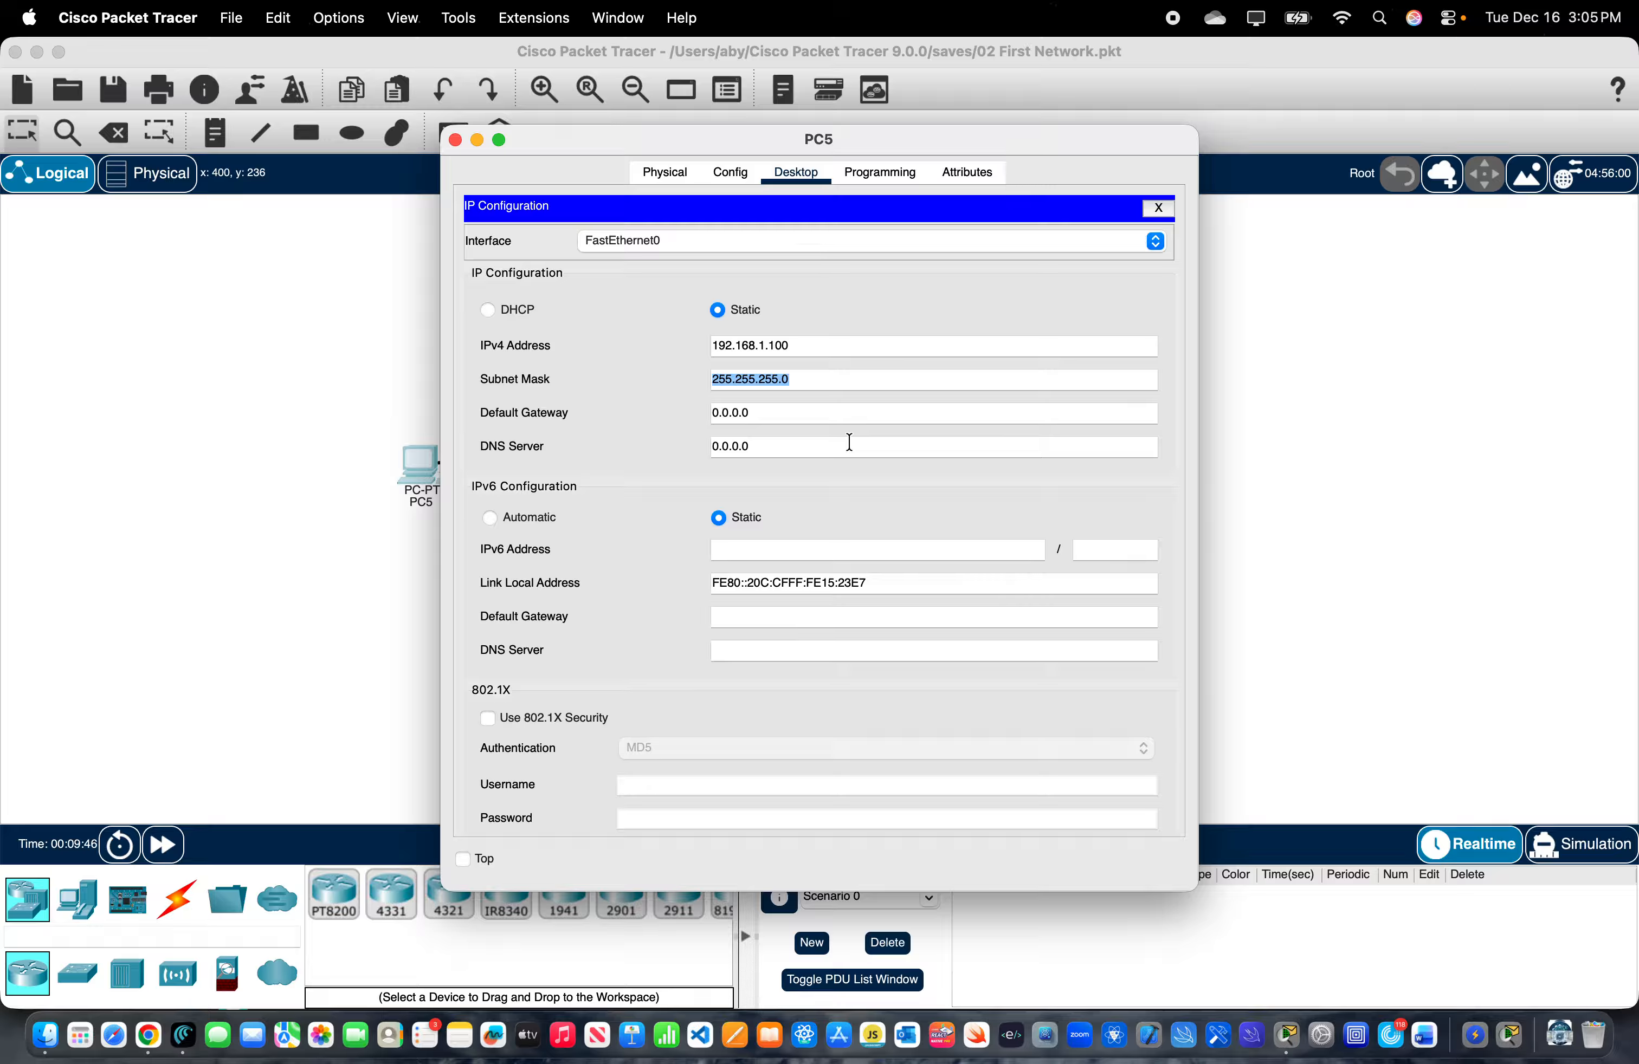
# - Set PC5's default gateway to 192.168.1.1 and close its device window
pyautogui.click(779, 415)
pyautogui.press('BackSpace')
pyautogui.press('BackSpace')
pyautogui.press('BackSpace')
pyautogui.press('BackSpace')
pyautogui.press('BackSpace')
pyautogui.press('BackSpace')
pyautogui.write('192')
pyautogui.write('168.1.1')
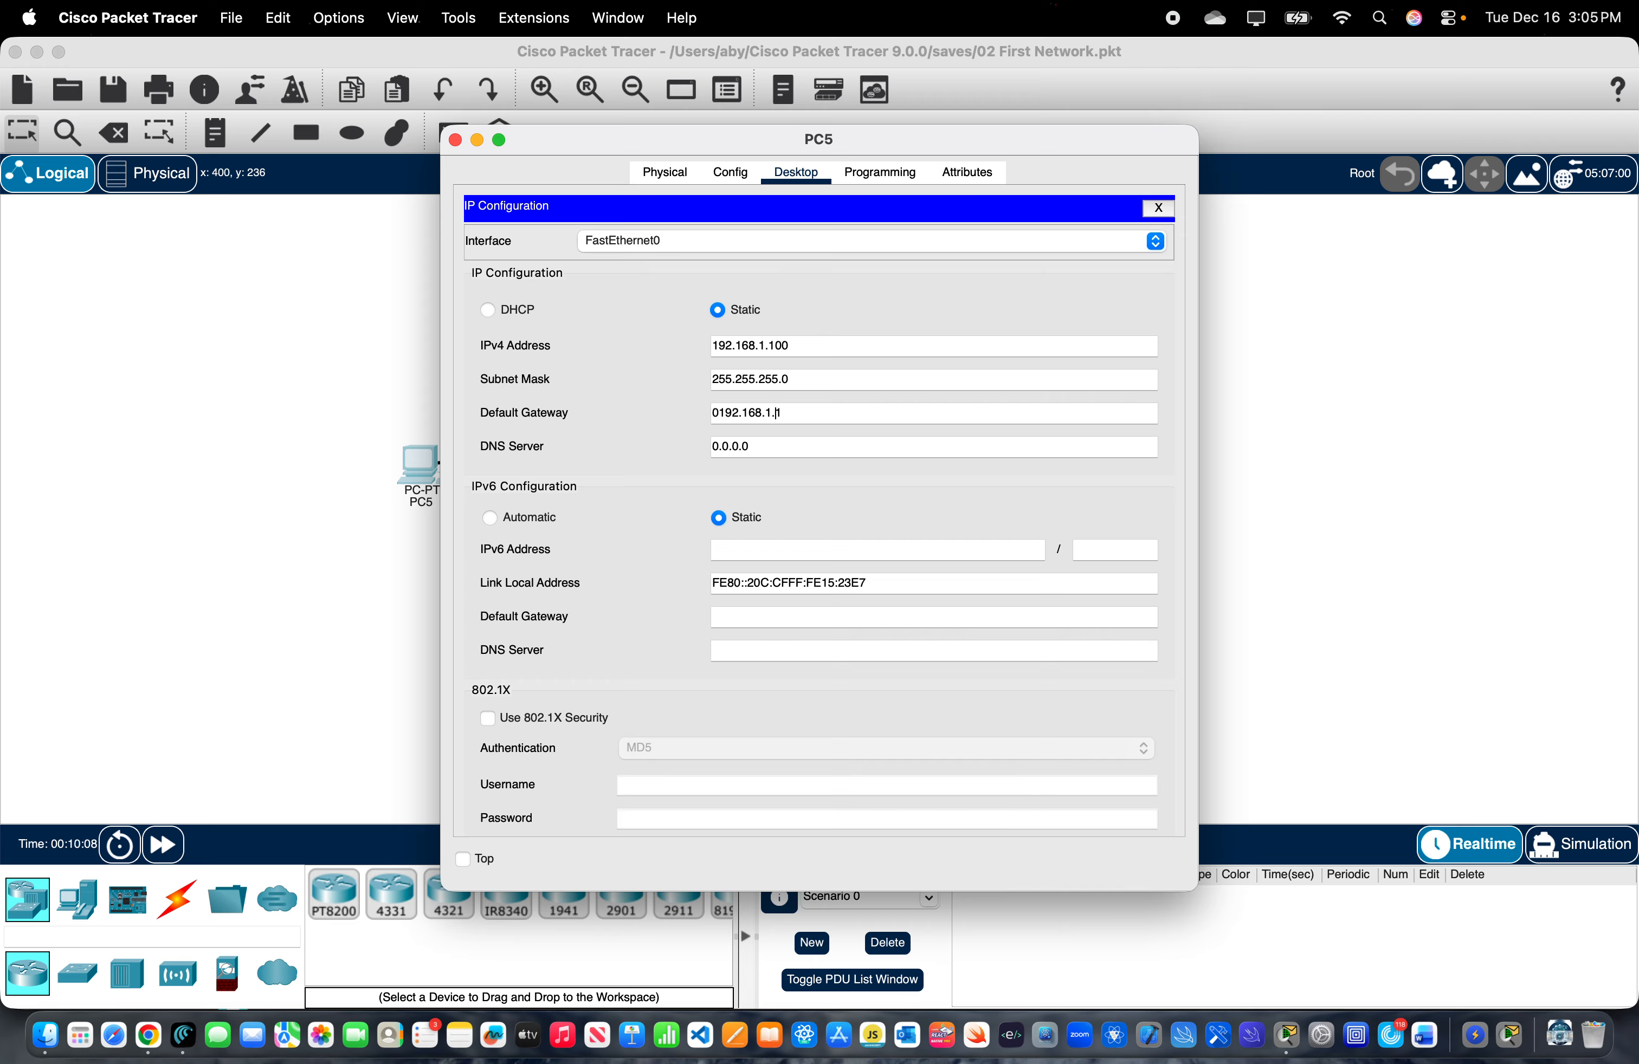
pyautogui.press('BackSpace')
pyautogui.press('BackSpace')
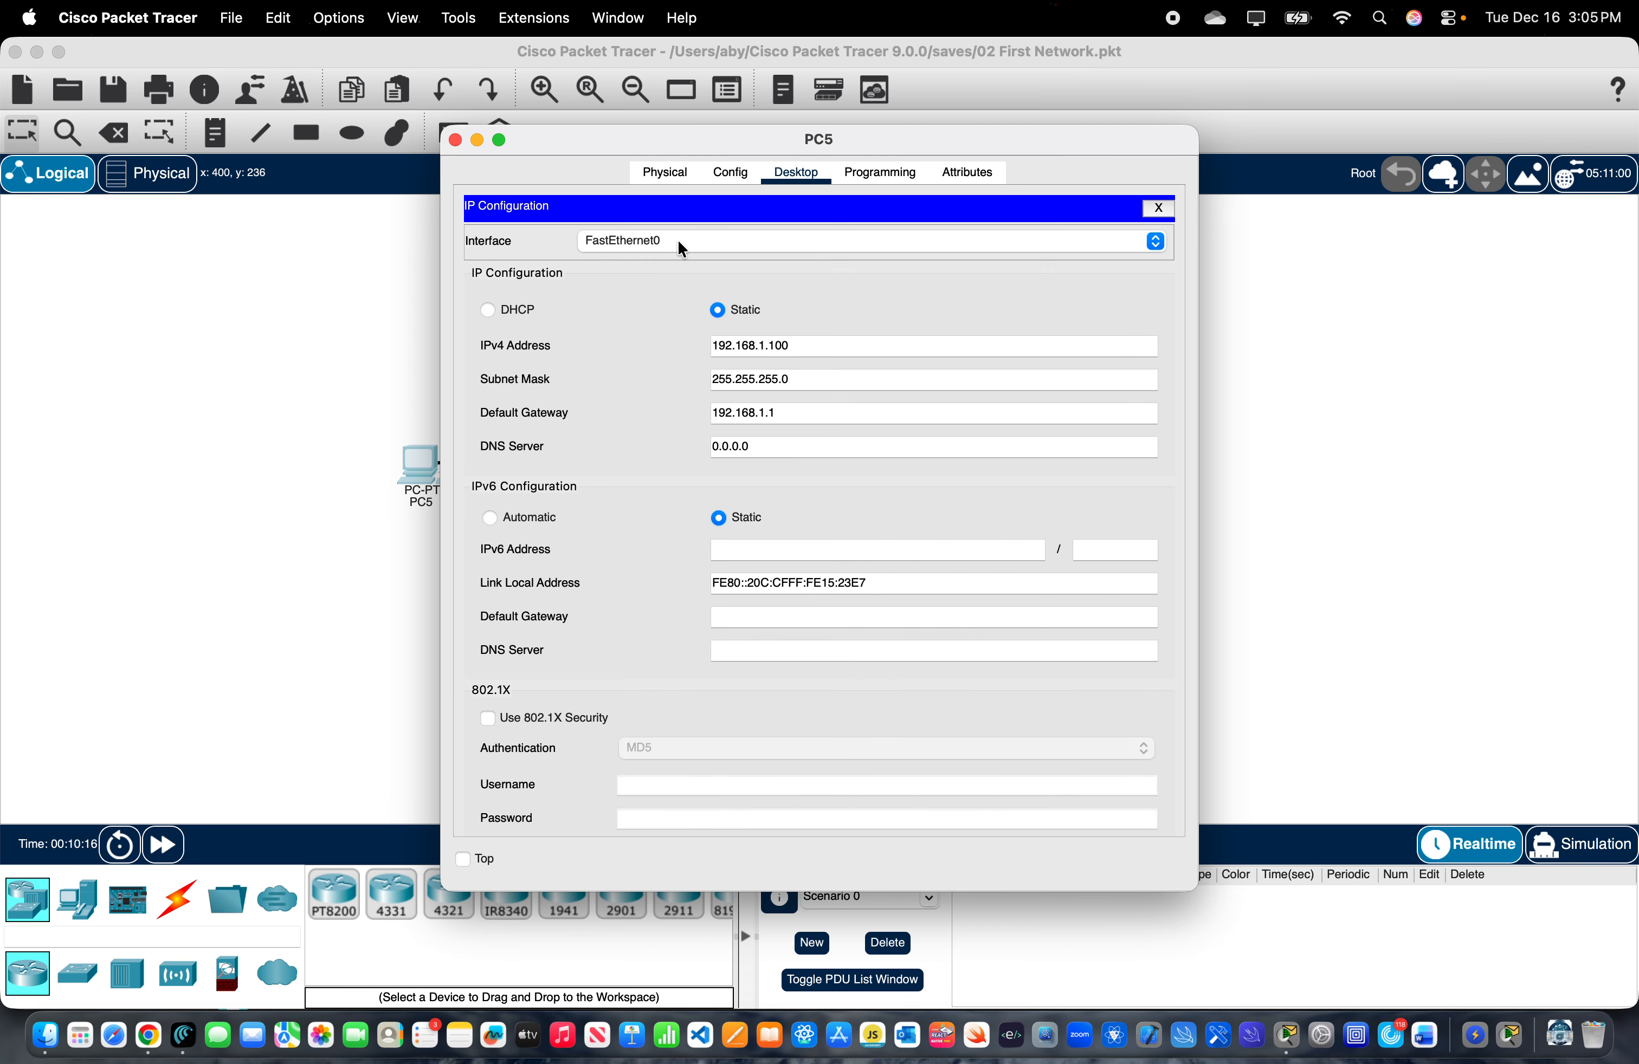
pyautogui.click(455, 140)
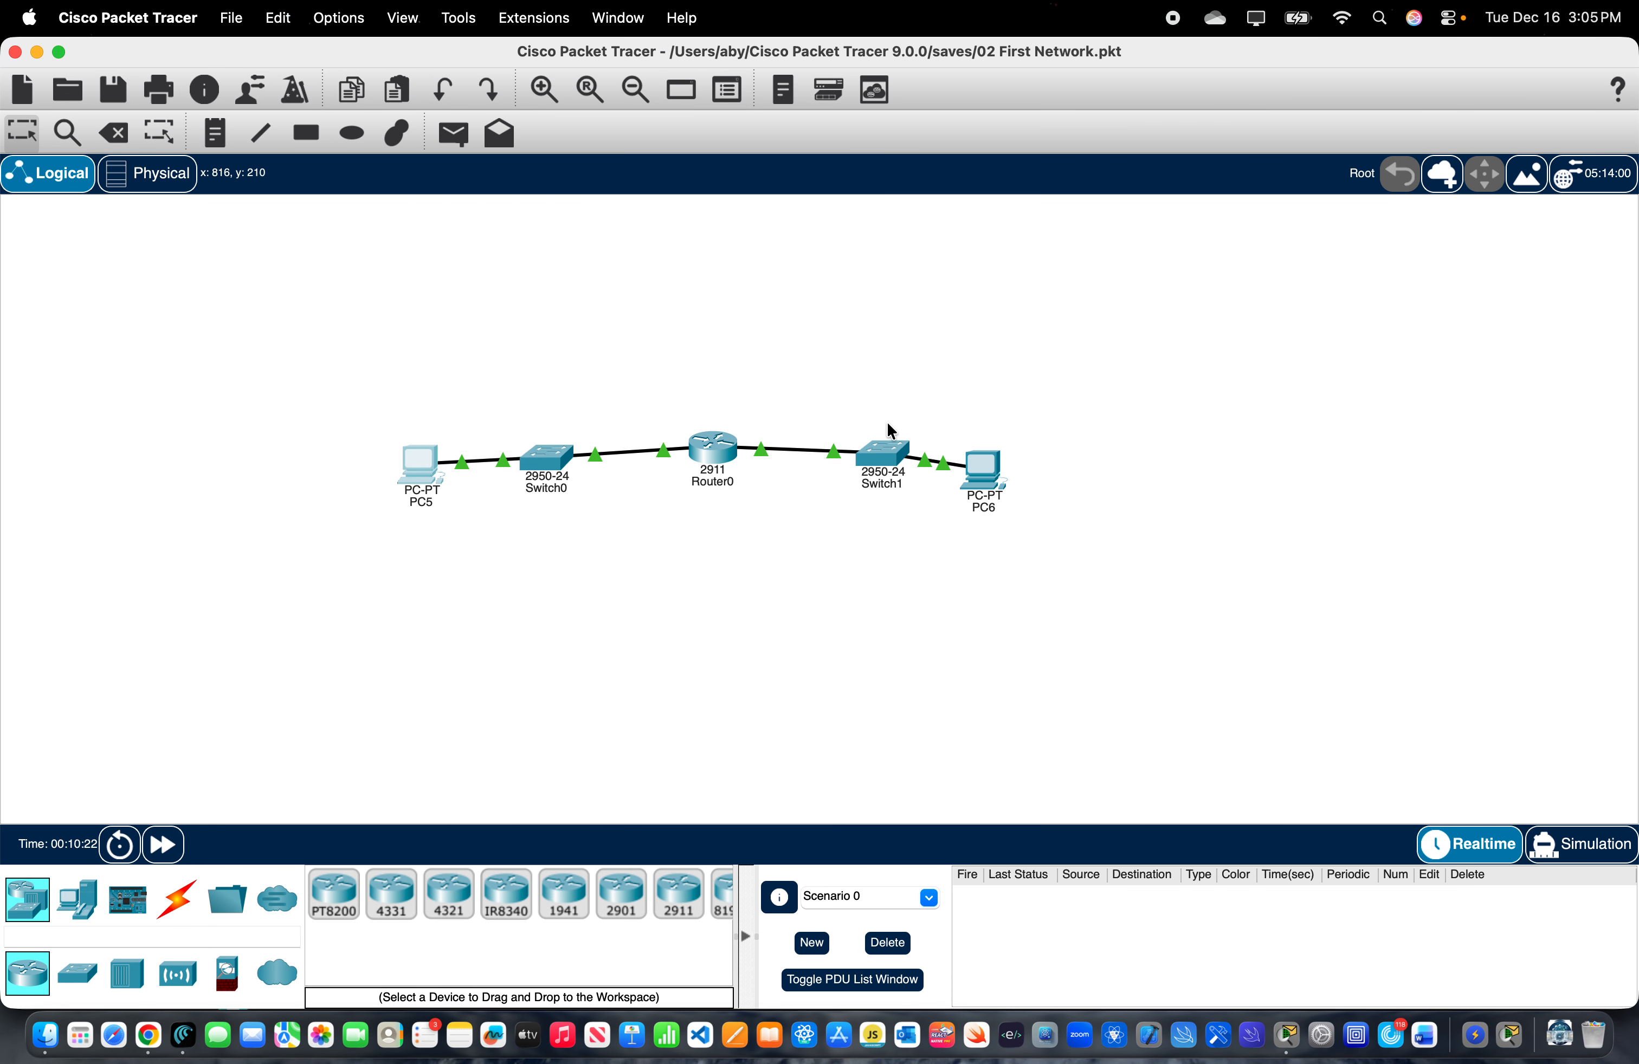
# - In PC6's IP Configuration, set the static IPv4 address to 10.10.10.100
pyautogui.click(978, 484)
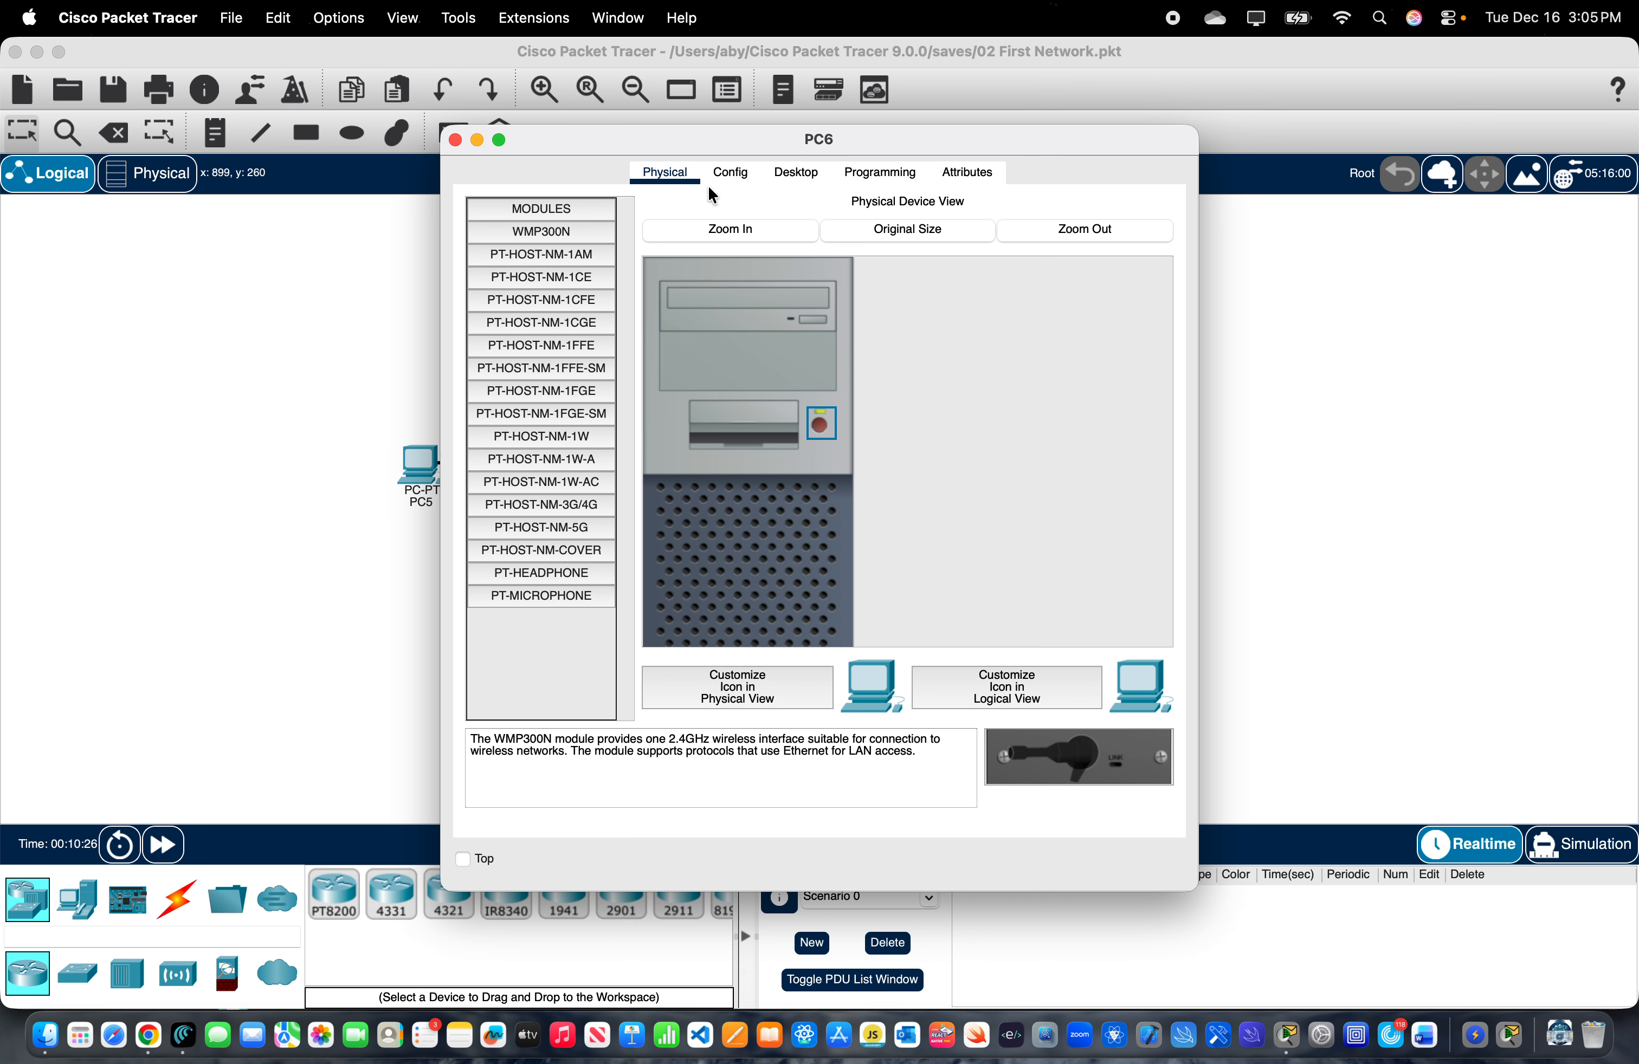
pyautogui.click(784, 172)
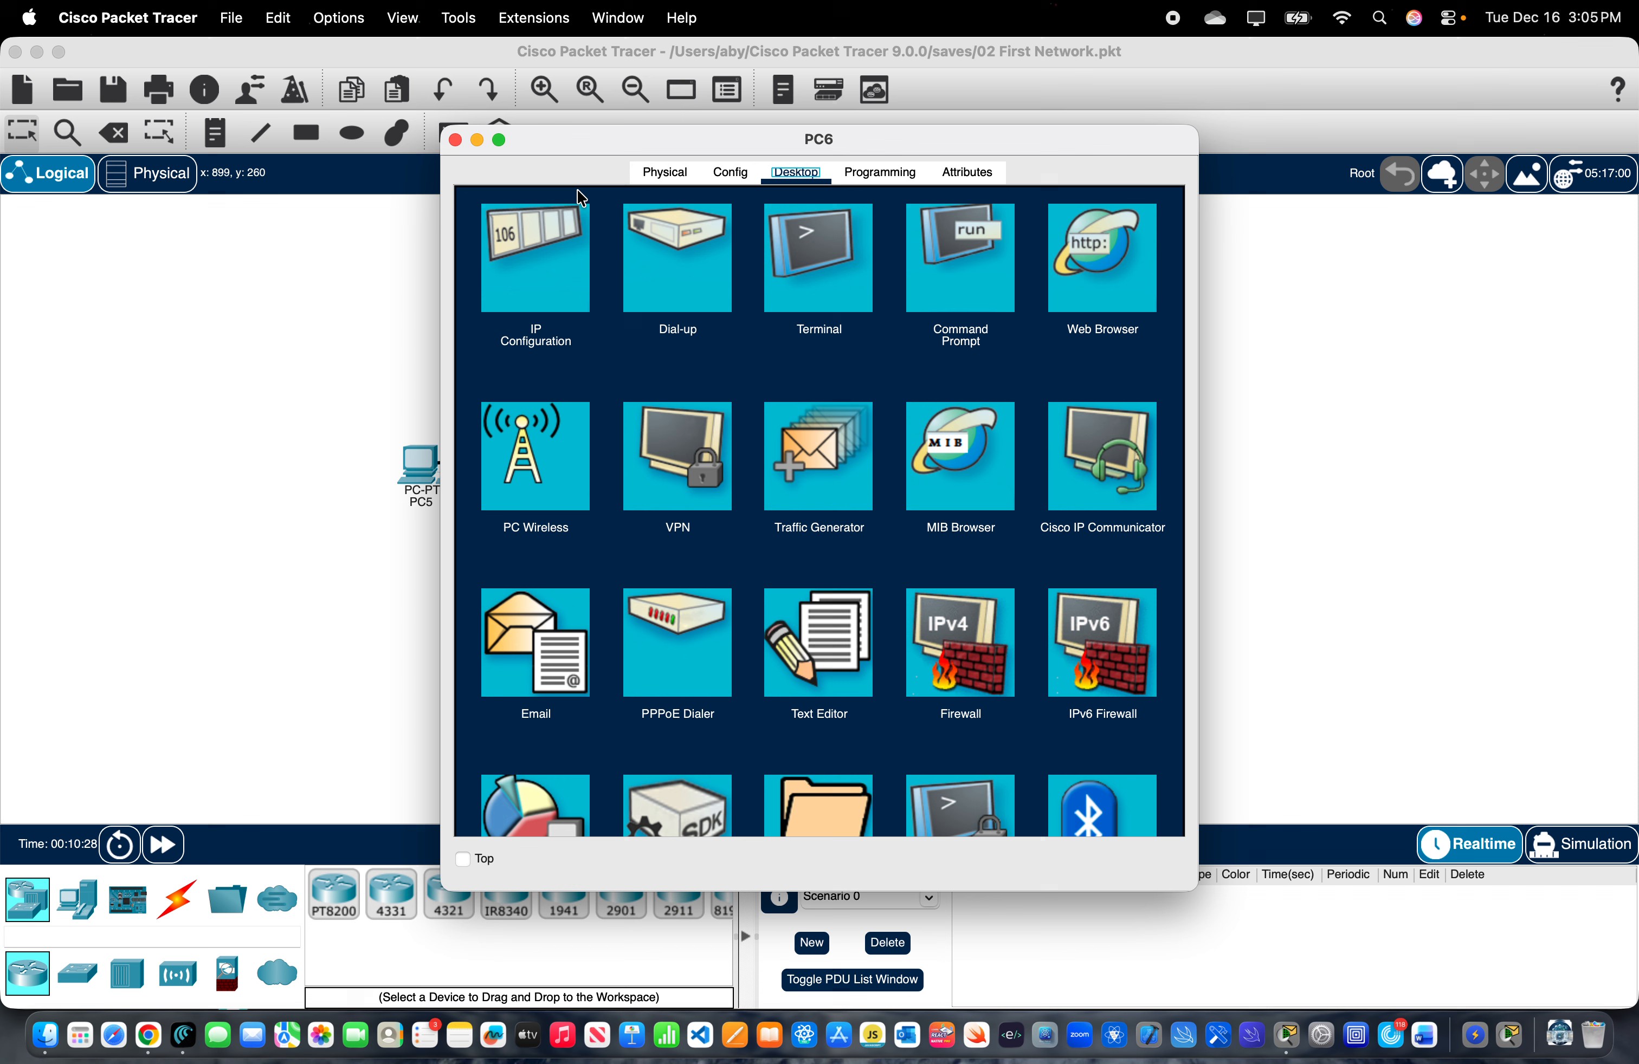
pyautogui.click(553, 219)
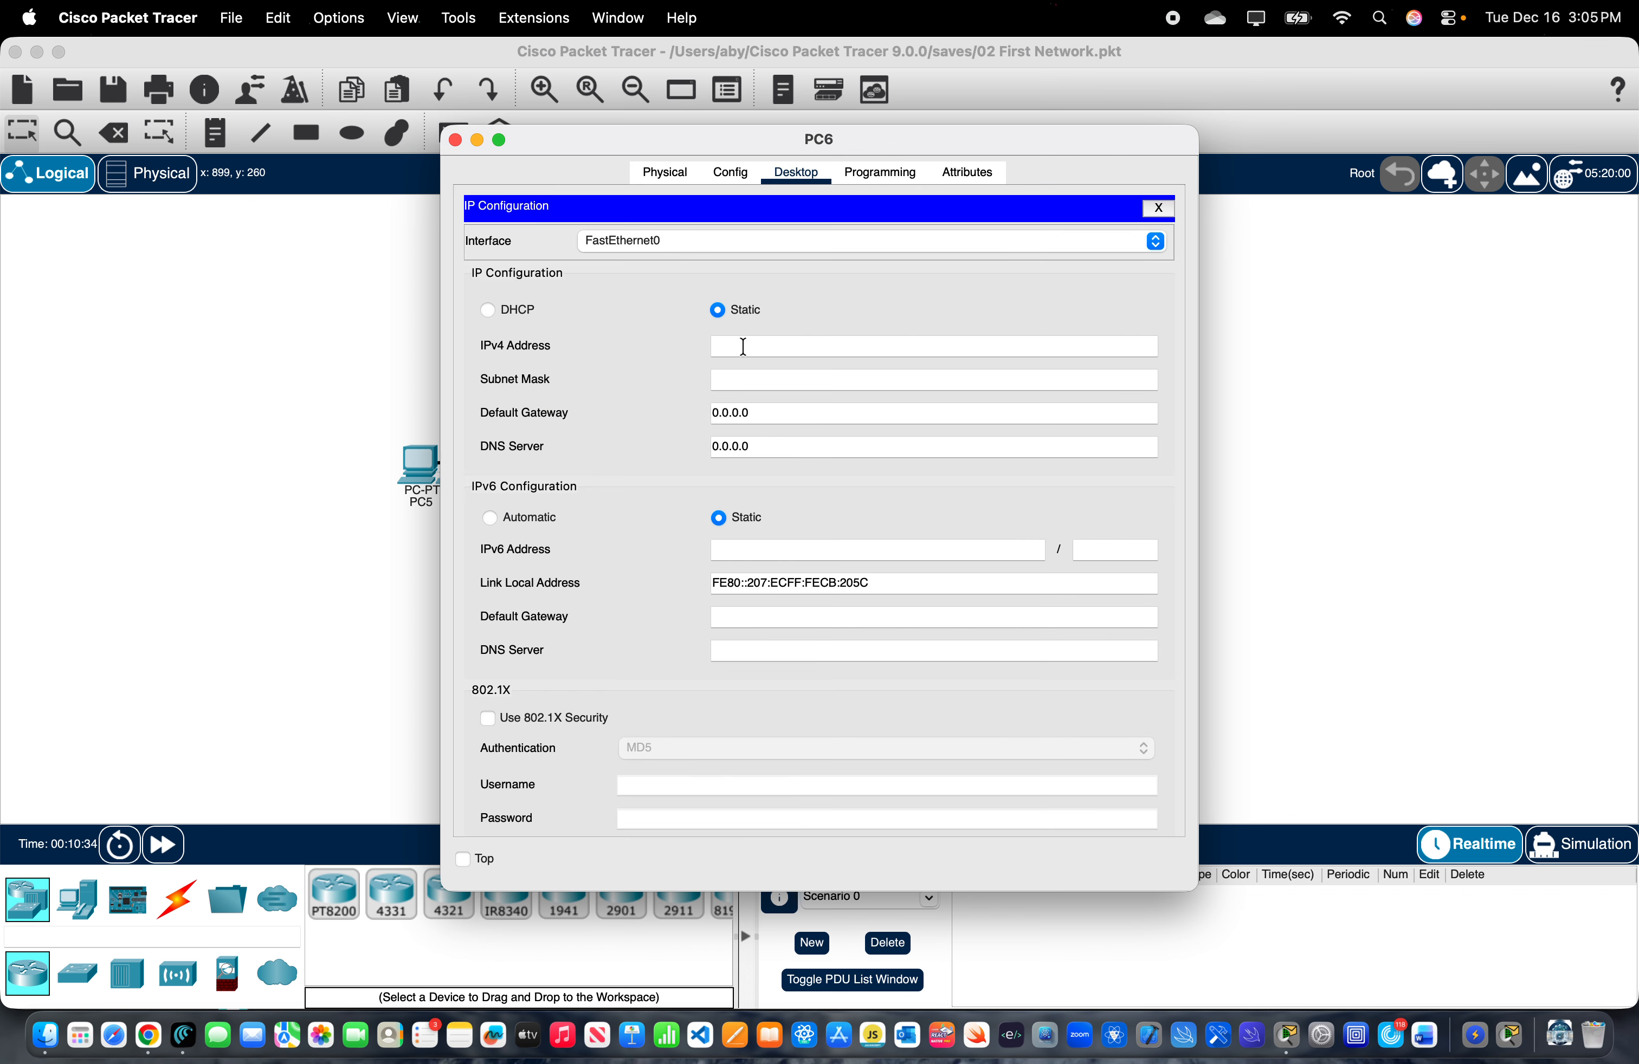
pyautogui.write('10.10.10.100')
# - Set PC6's subnet mask to 255.255.255.0
pyautogui.click(737, 379)
pyautogui.click(804, 376)
pyautogui.press('BackSpace')
# - Set PC6's default gateway to 10.10.10.1 and close its device window
pyautogui.press('BackSpace')
pyautogui.press('BackSpace')
pyautogui.press('BackSpace')
pyautogui.press('BackSpace')
pyautogui.press('BackSpace')
pyautogui.press('BackSpace')
pyautogui.press('BackSpace')
pyautogui.press('BackSpace')
pyautogui.write('255.255.255.0')
pyautogui.click(762, 419)
pyautogui.press('BackSpace')
pyautogui.press('BackSpace')
pyautogui.press('BackSpace')
pyautogui.press('BackSpace')
pyautogui.press('BackSpace')
pyautogui.press('BackSpace')
pyautogui.press('BackSpace')
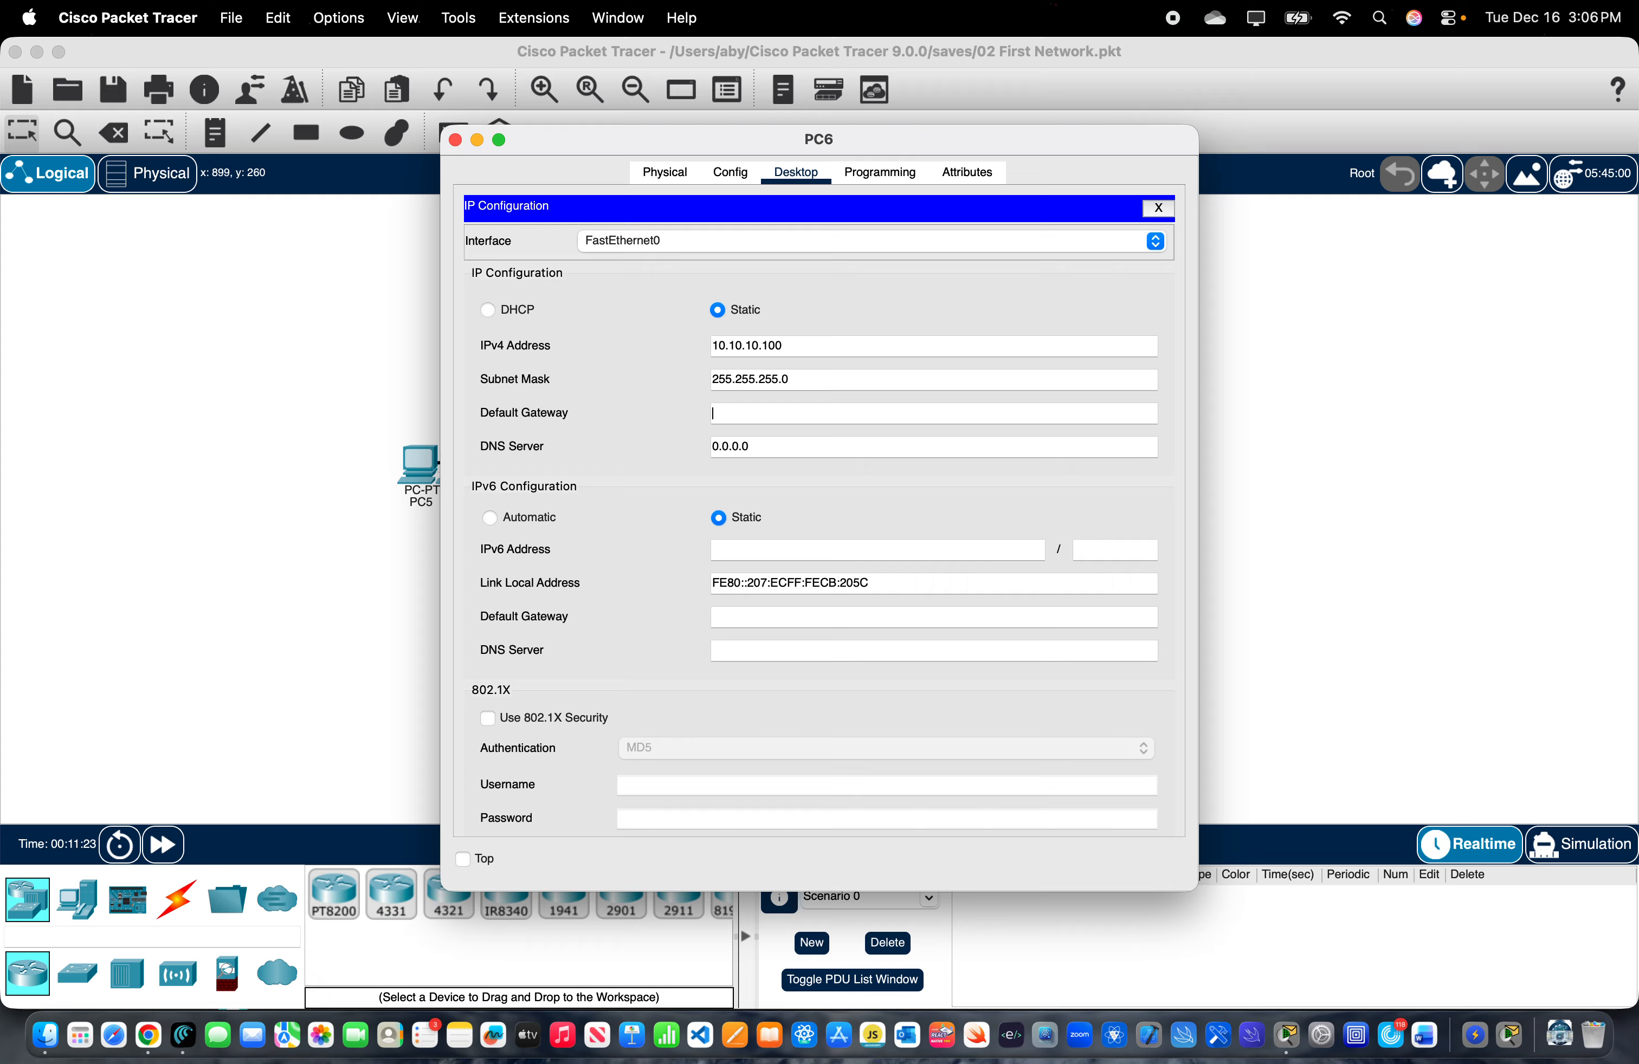
pyautogui.write('10.10.10.1')
pyautogui.click(455, 141)
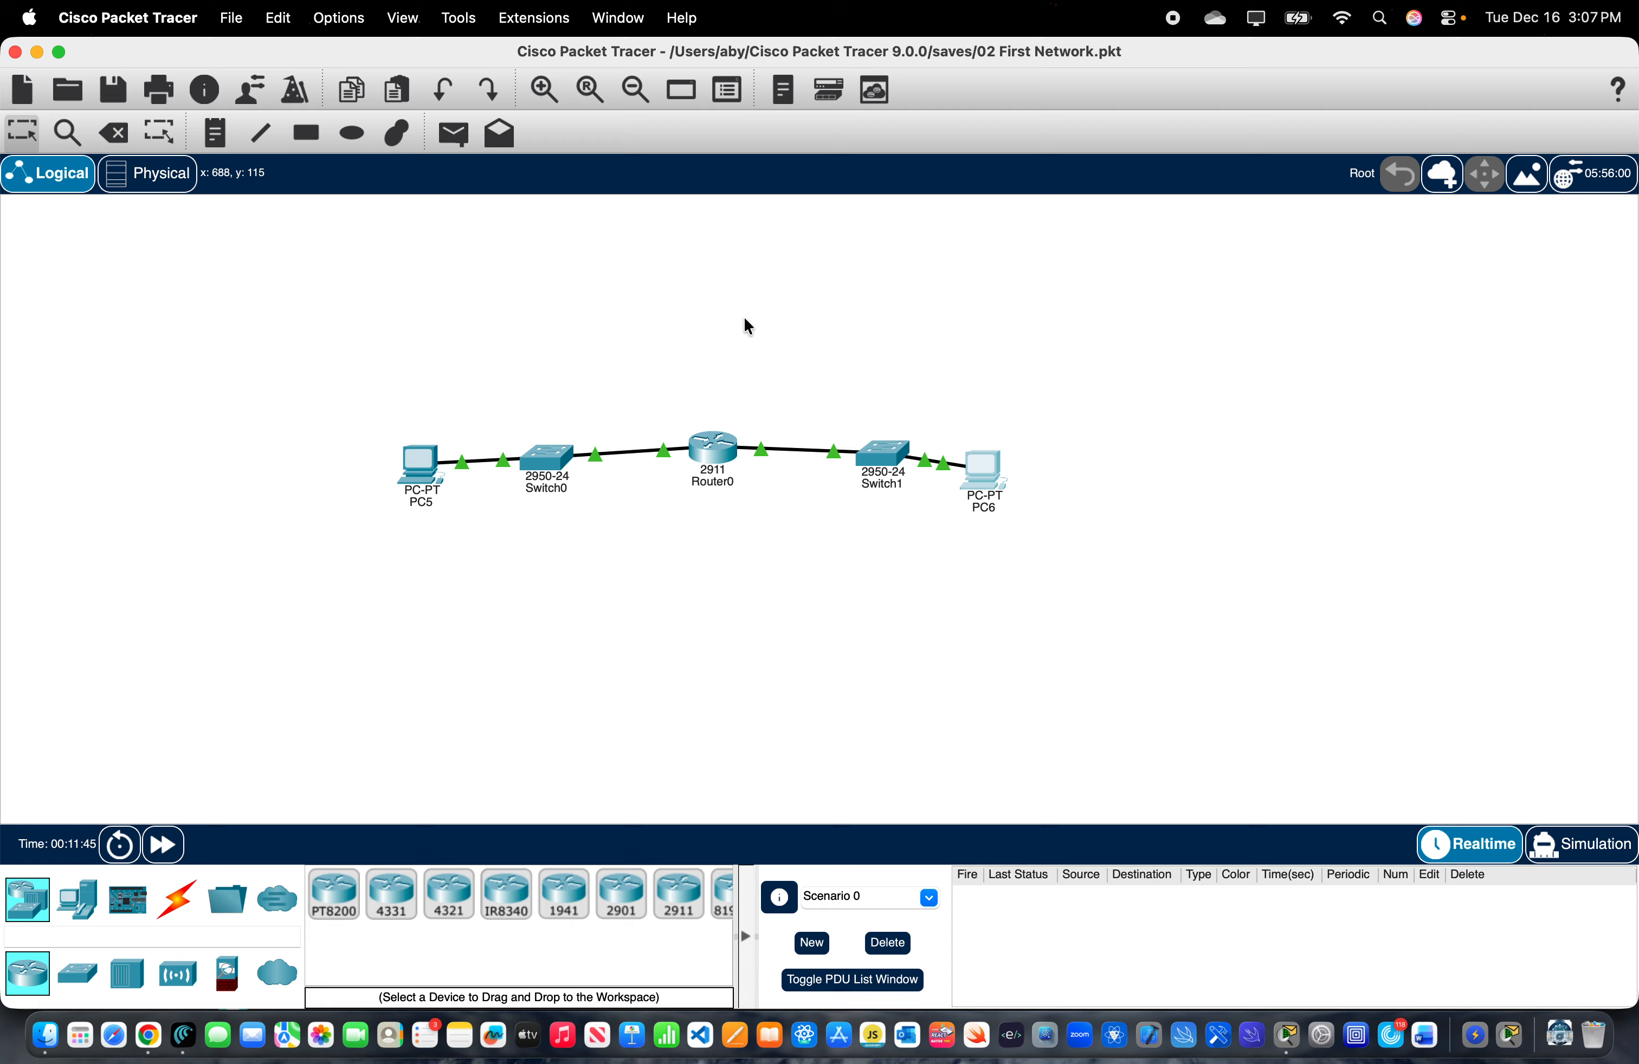
# - Reopen PC6's IP Configuration to check the entered address, mask and gateway, and close it again
pyautogui.click(970, 468)
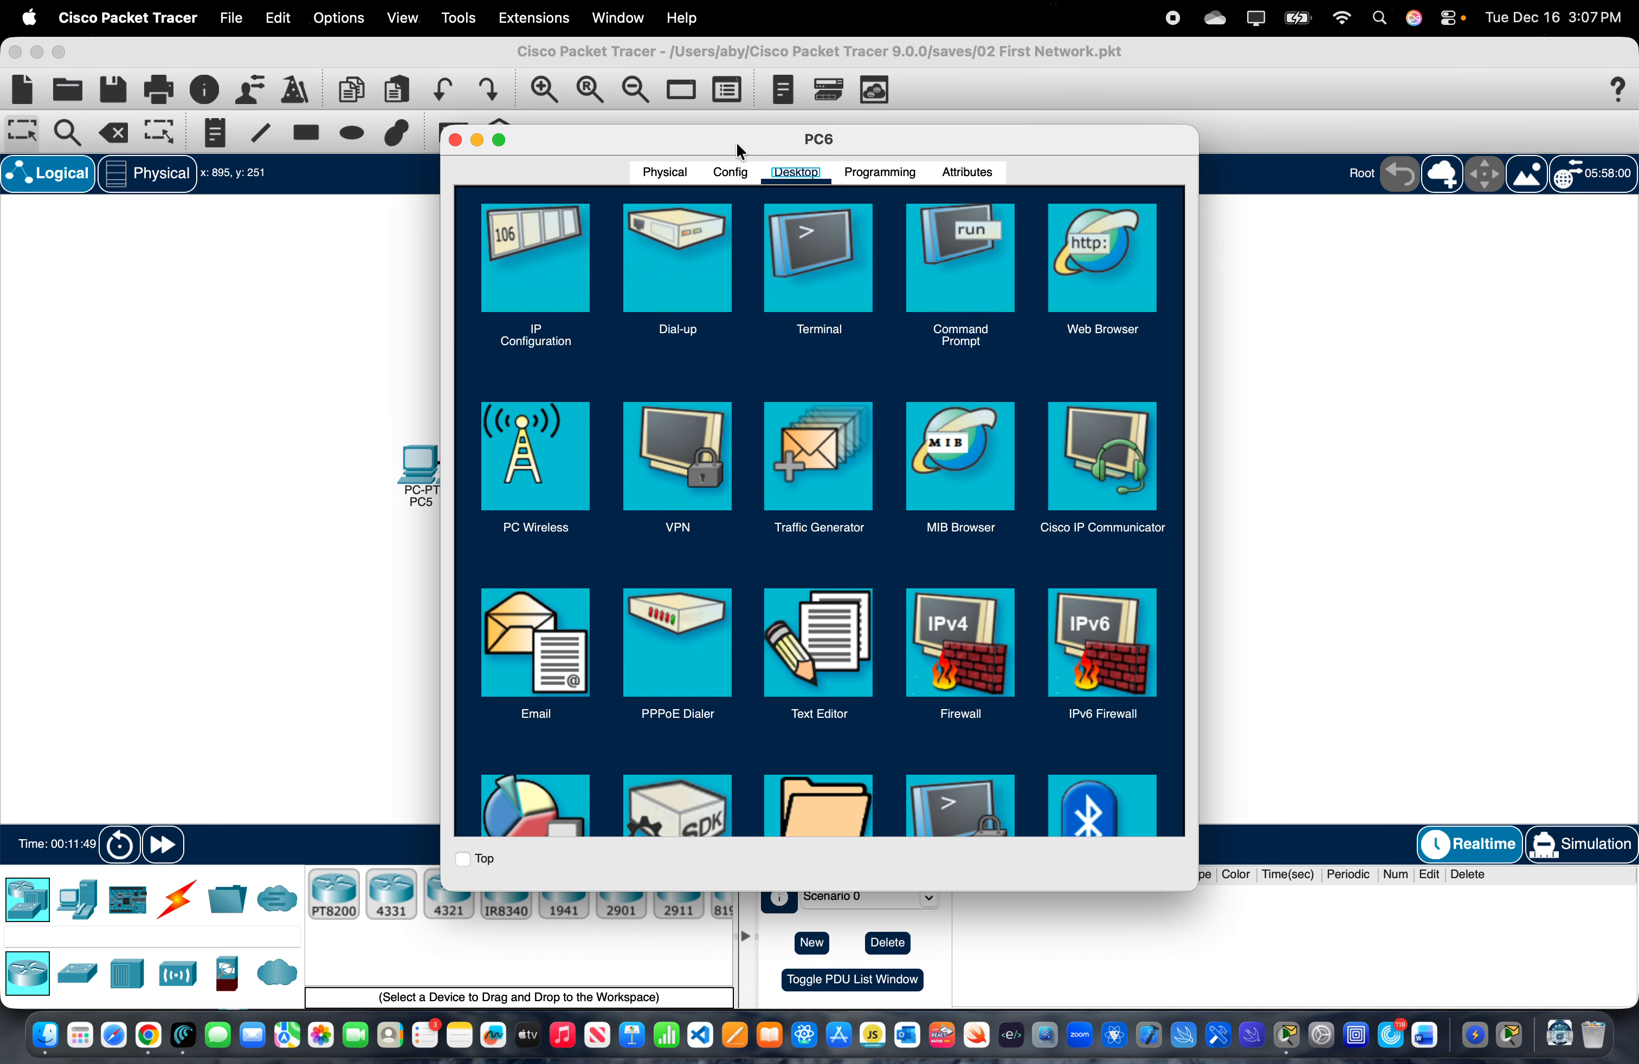
pyautogui.click(568, 295)
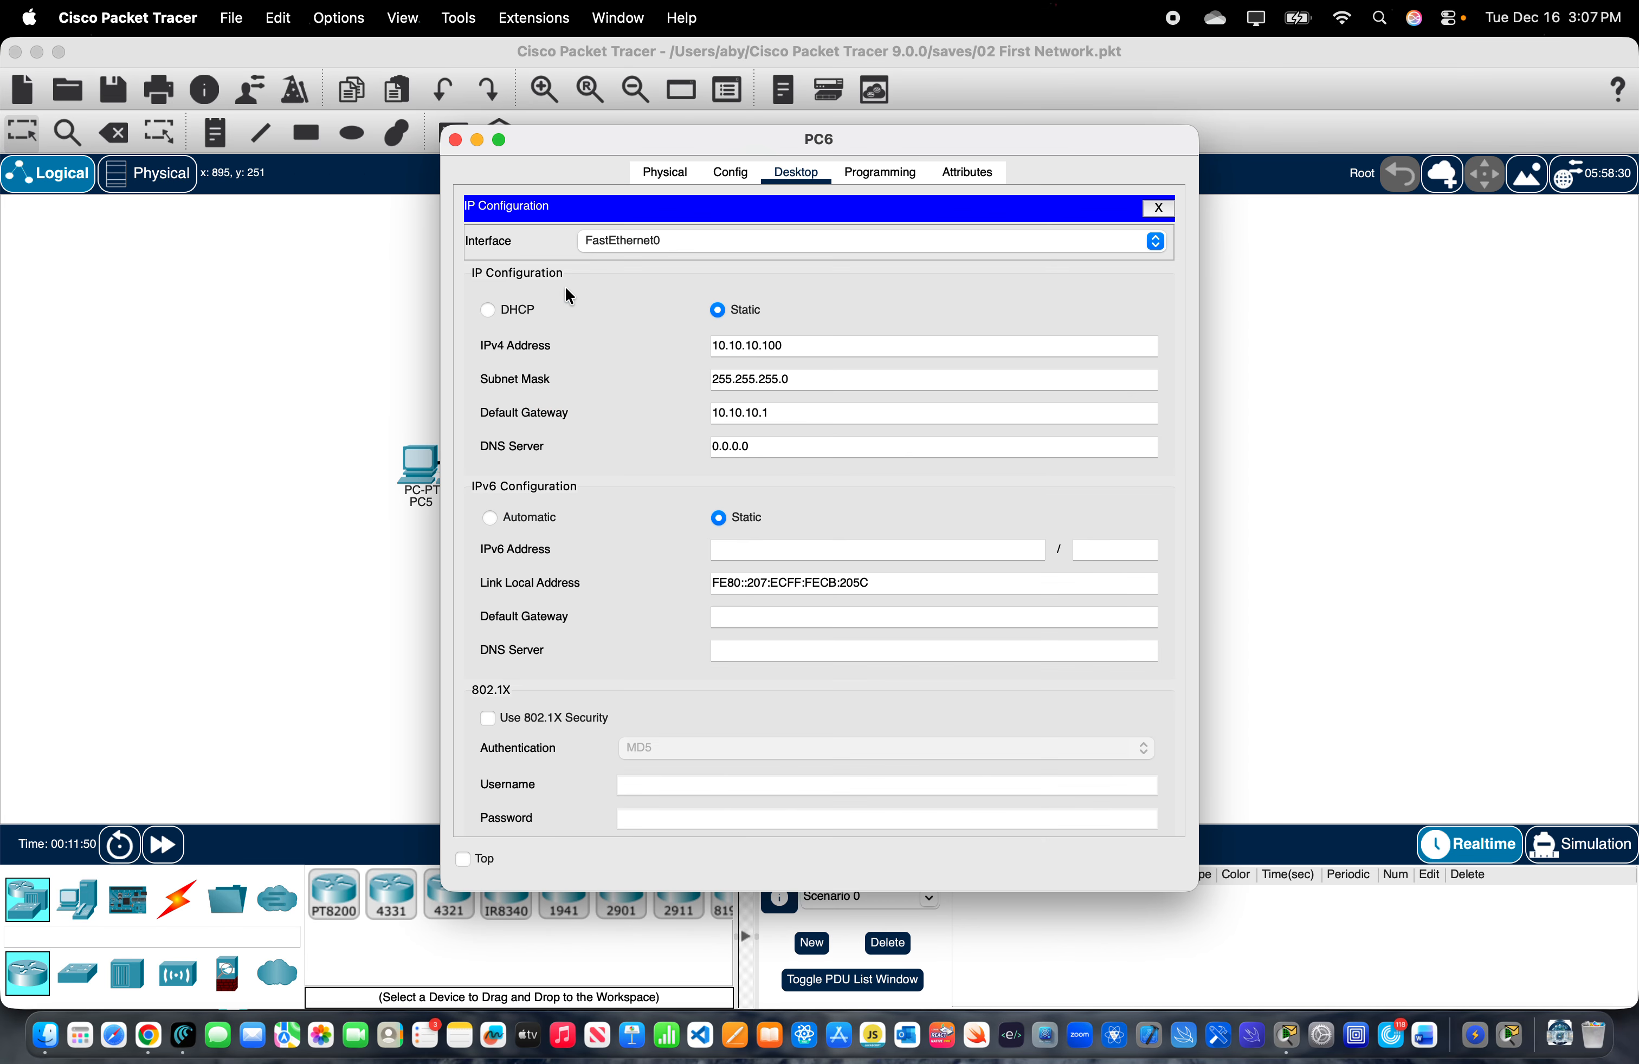
pyautogui.click(1159, 209)
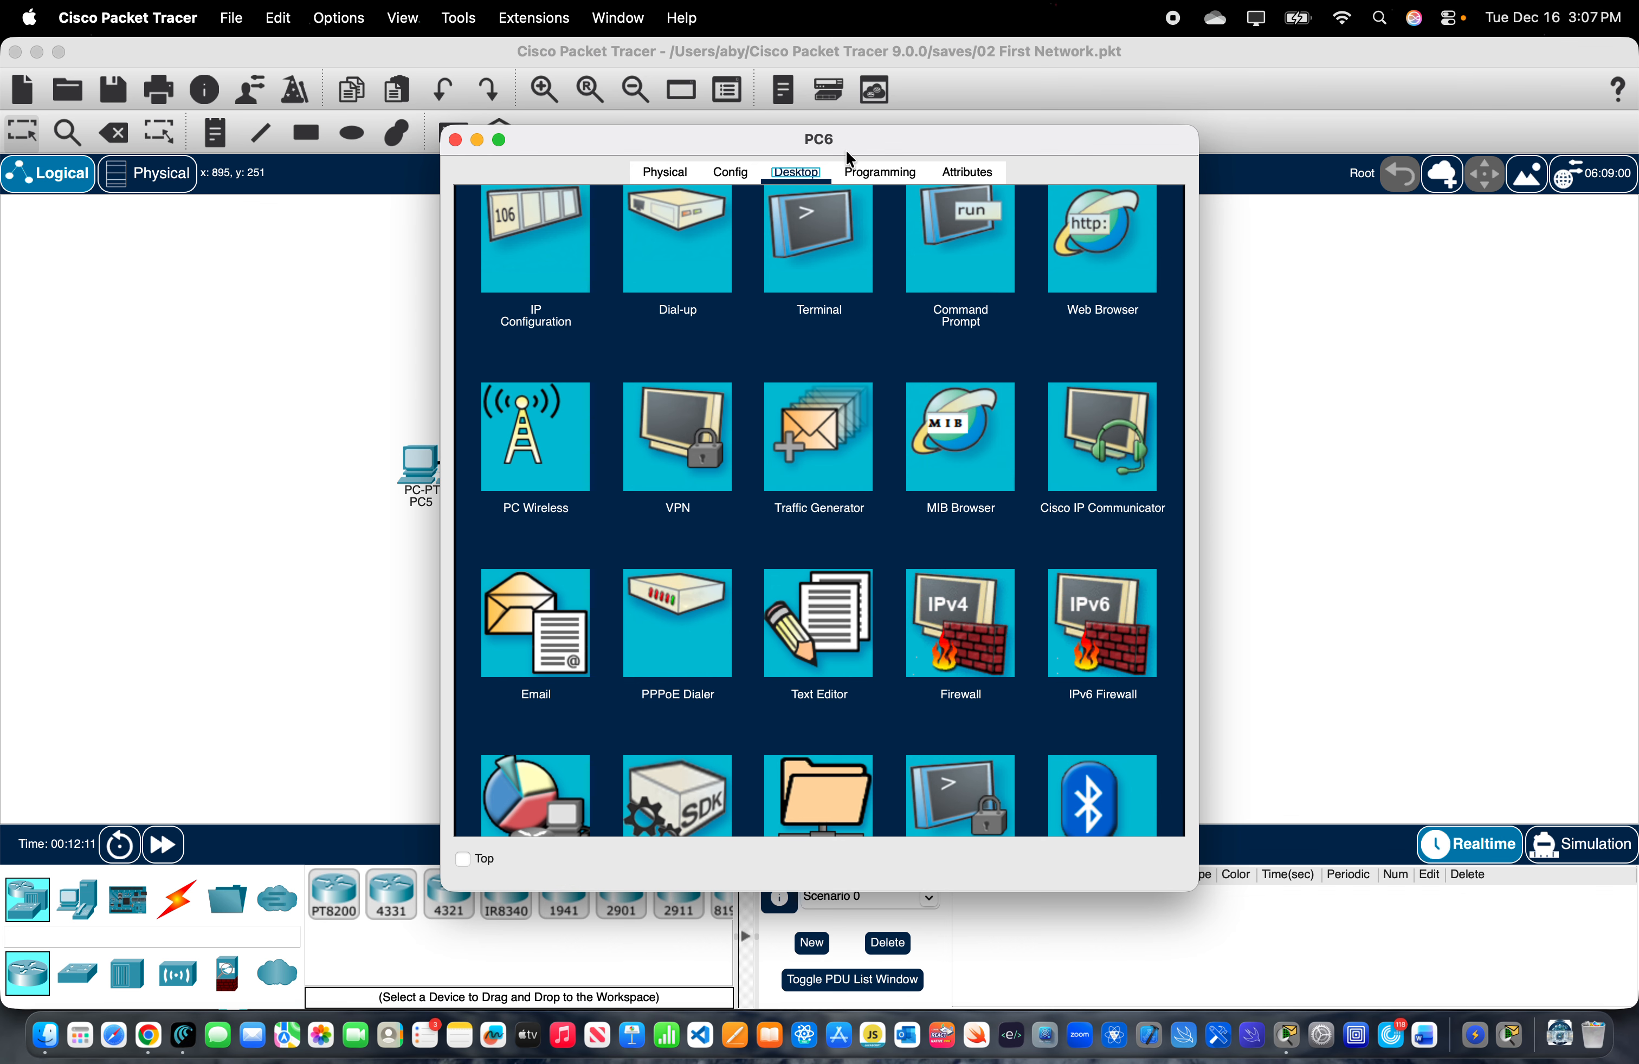
# - Open PC6's Command Prompt and ping PC5 at 192.168.1.100
pyautogui.moveTo(849, 155); pyautogui.dragTo(1531, 163)
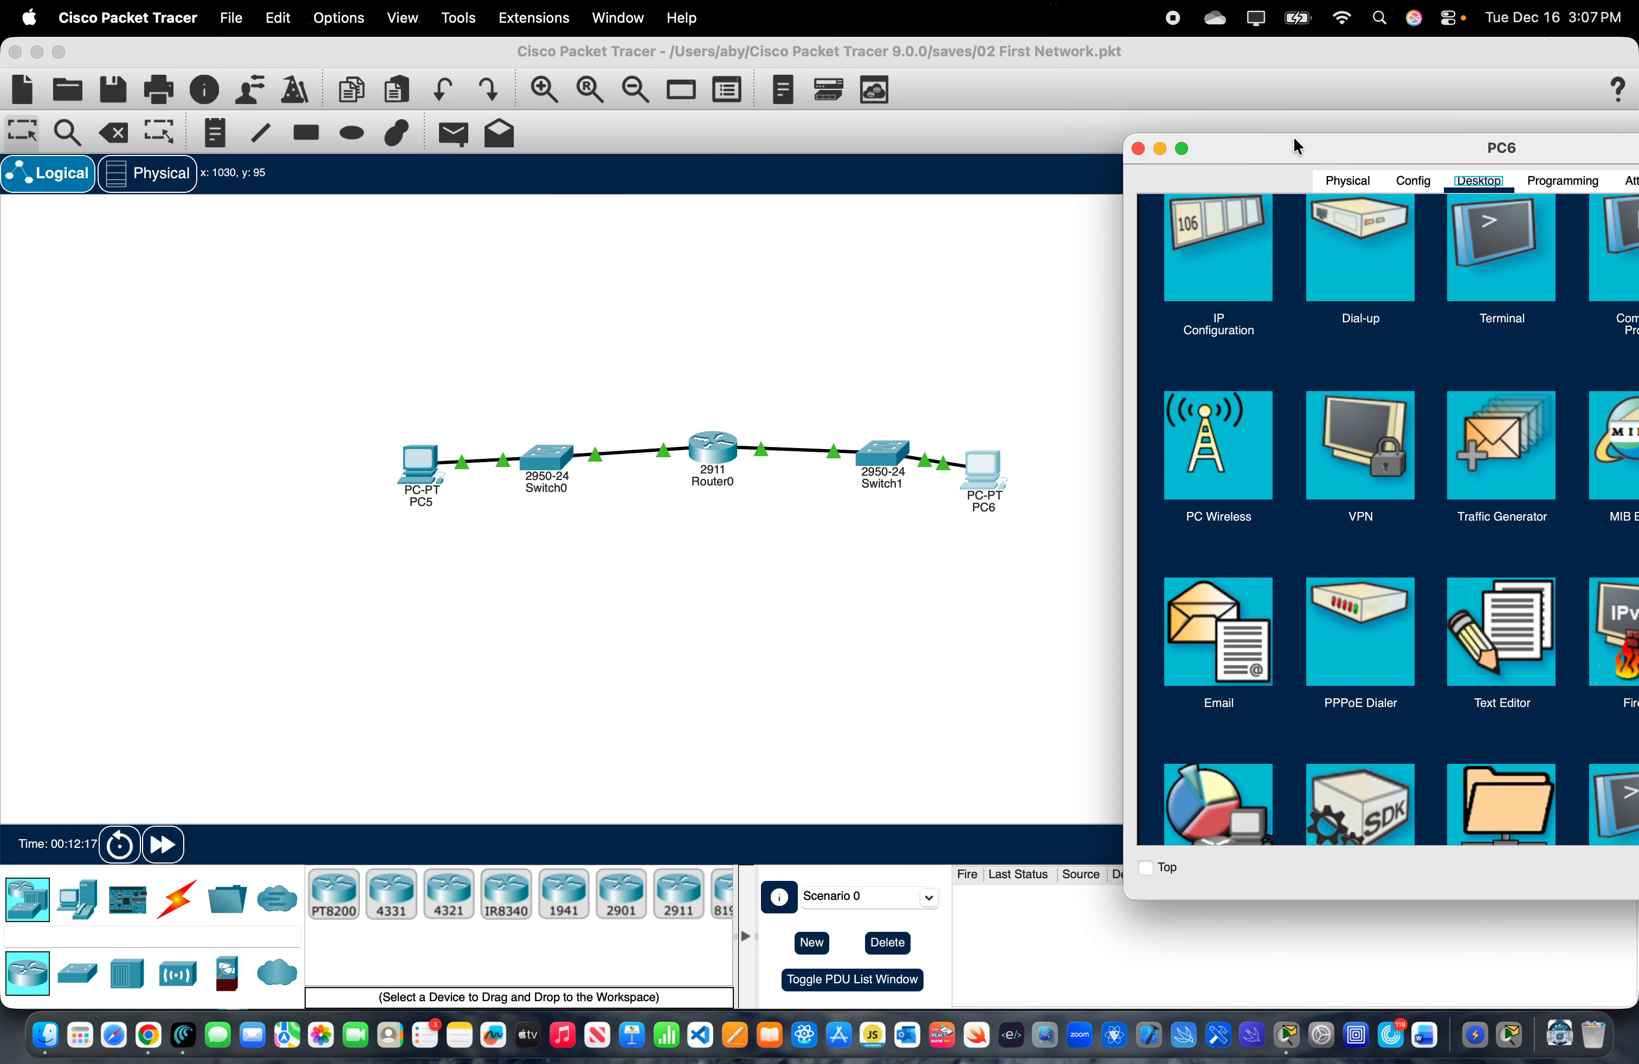
pyautogui.moveTo(1294, 140); pyautogui.dragTo(812, 188)
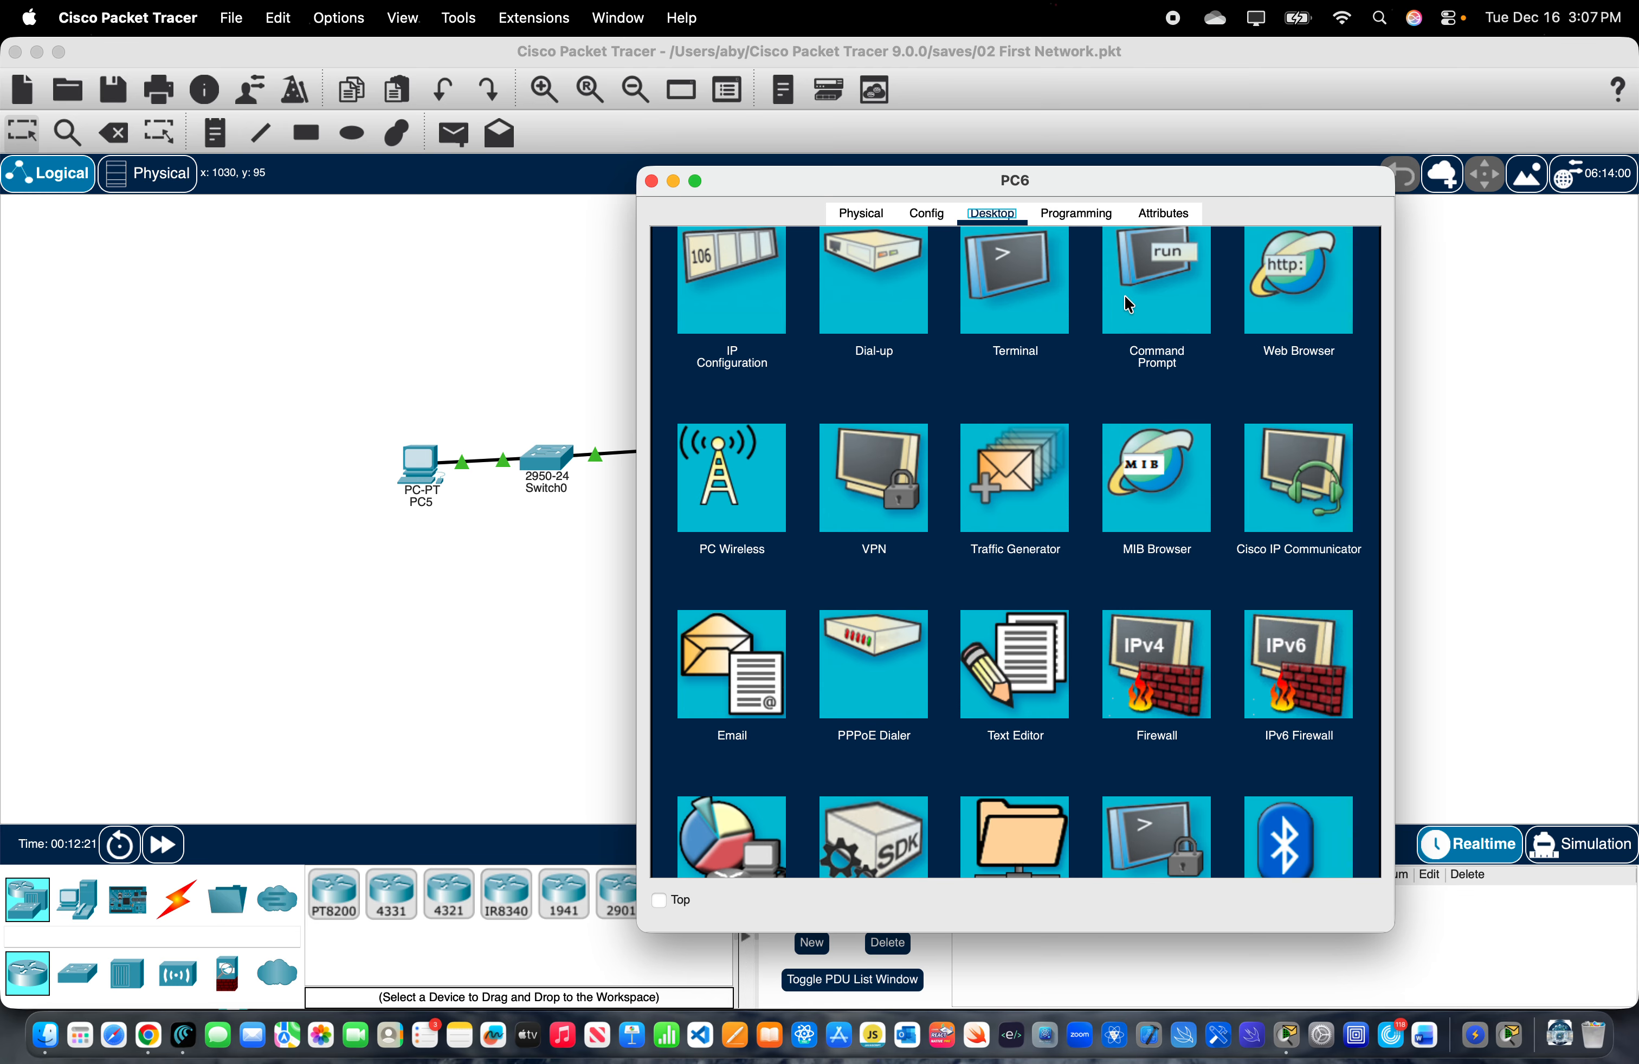
pyautogui.scroll(1, 1172, 291)
pyautogui.click(1173, 292)
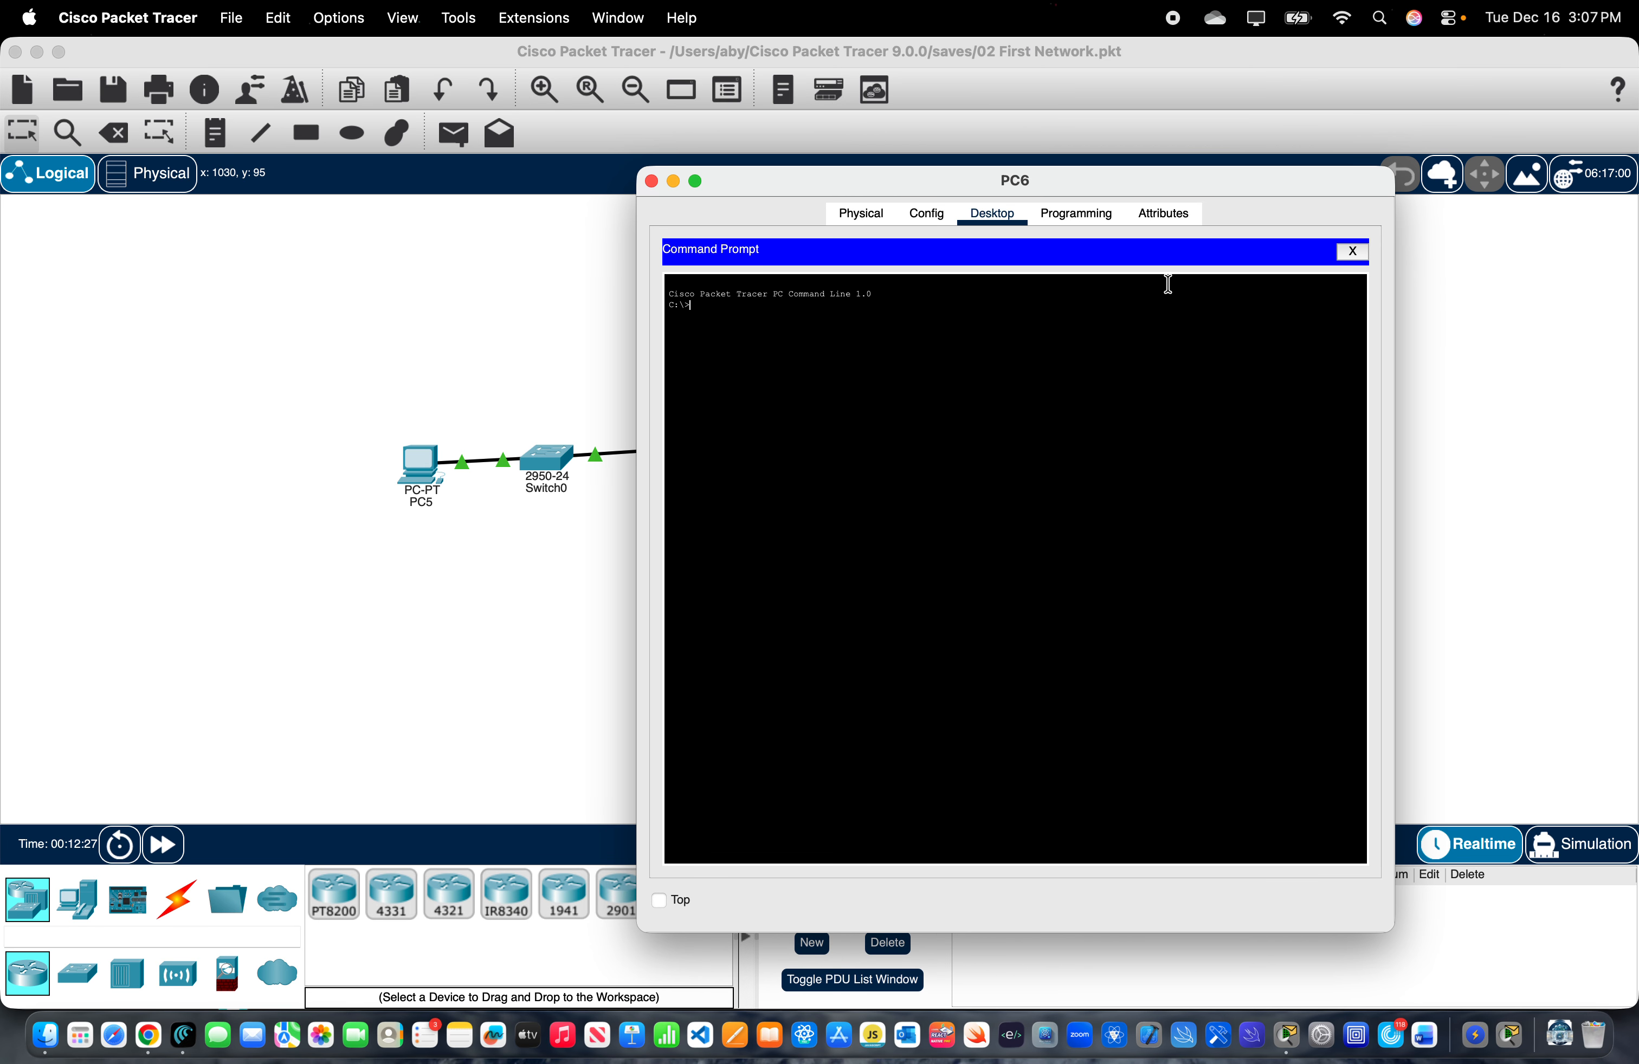
pyautogui.write('ping 192.168.1.100')
pyautogui.press('Return')
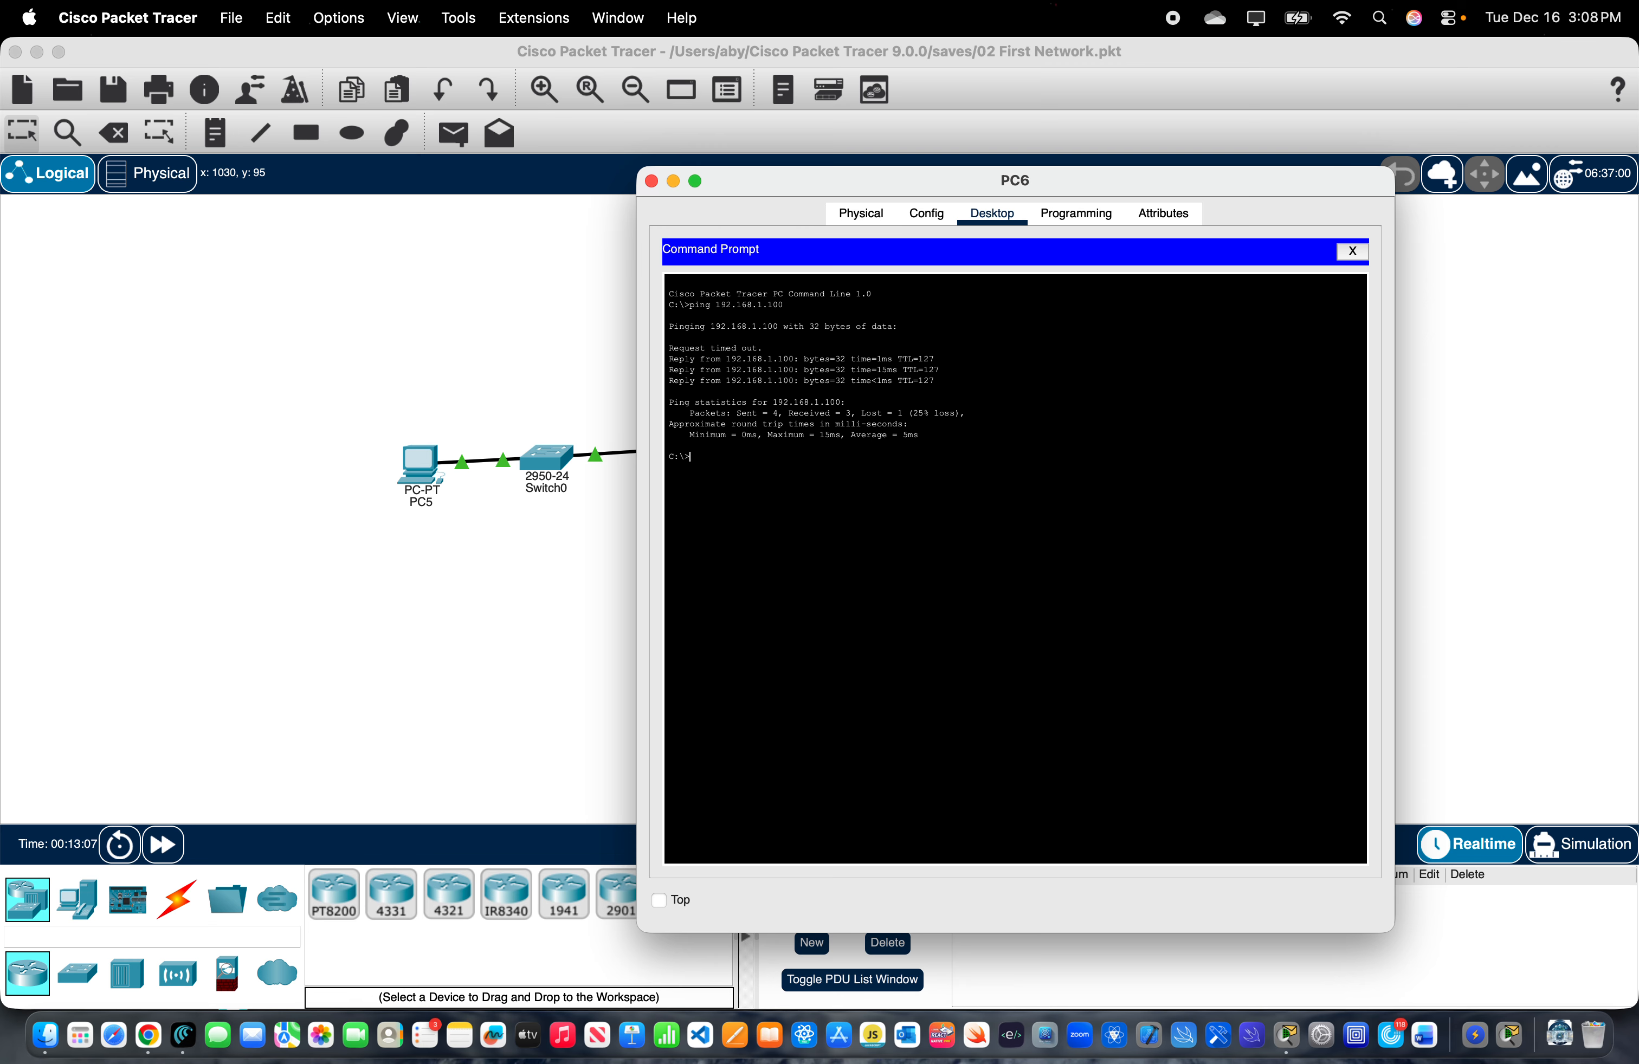
# - Examine the individual response lines of the ping output and close PC6's device window
pyautogui.moveTo(772, 346); pyautogui.dragTo(659, 357)
pyautogui.moveTo(668, 360); pyautogui.dragTo(937, 382)
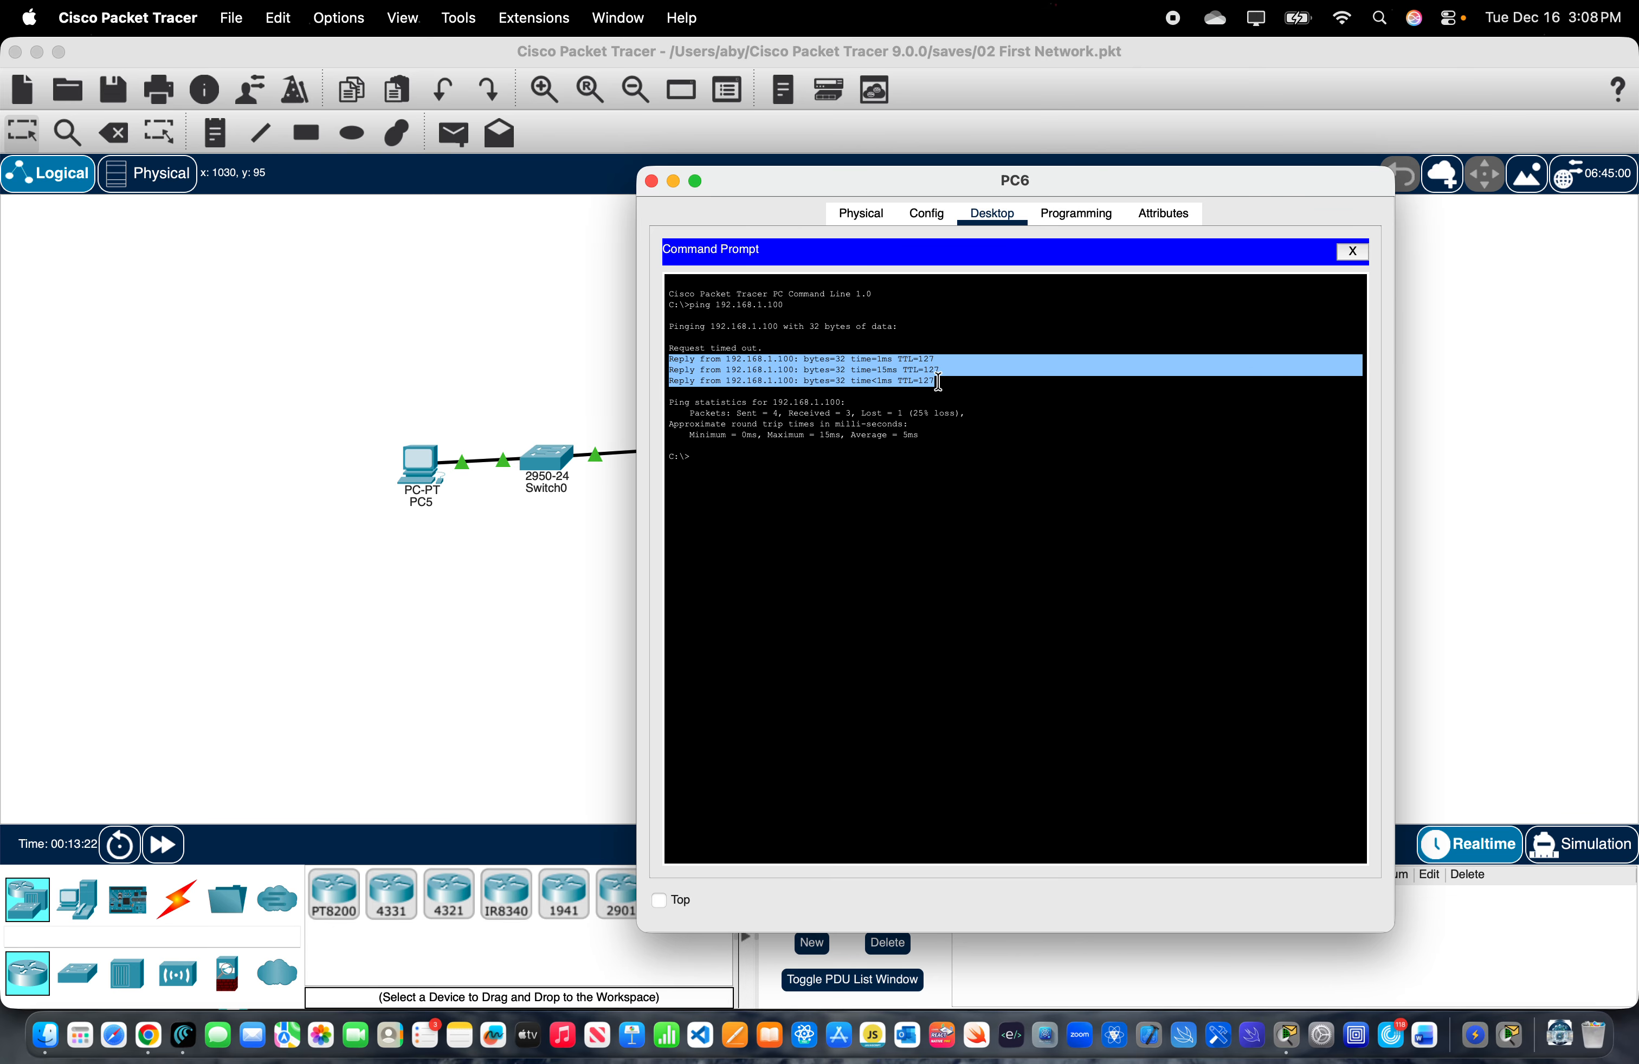
pyautogui.click(652, 182)
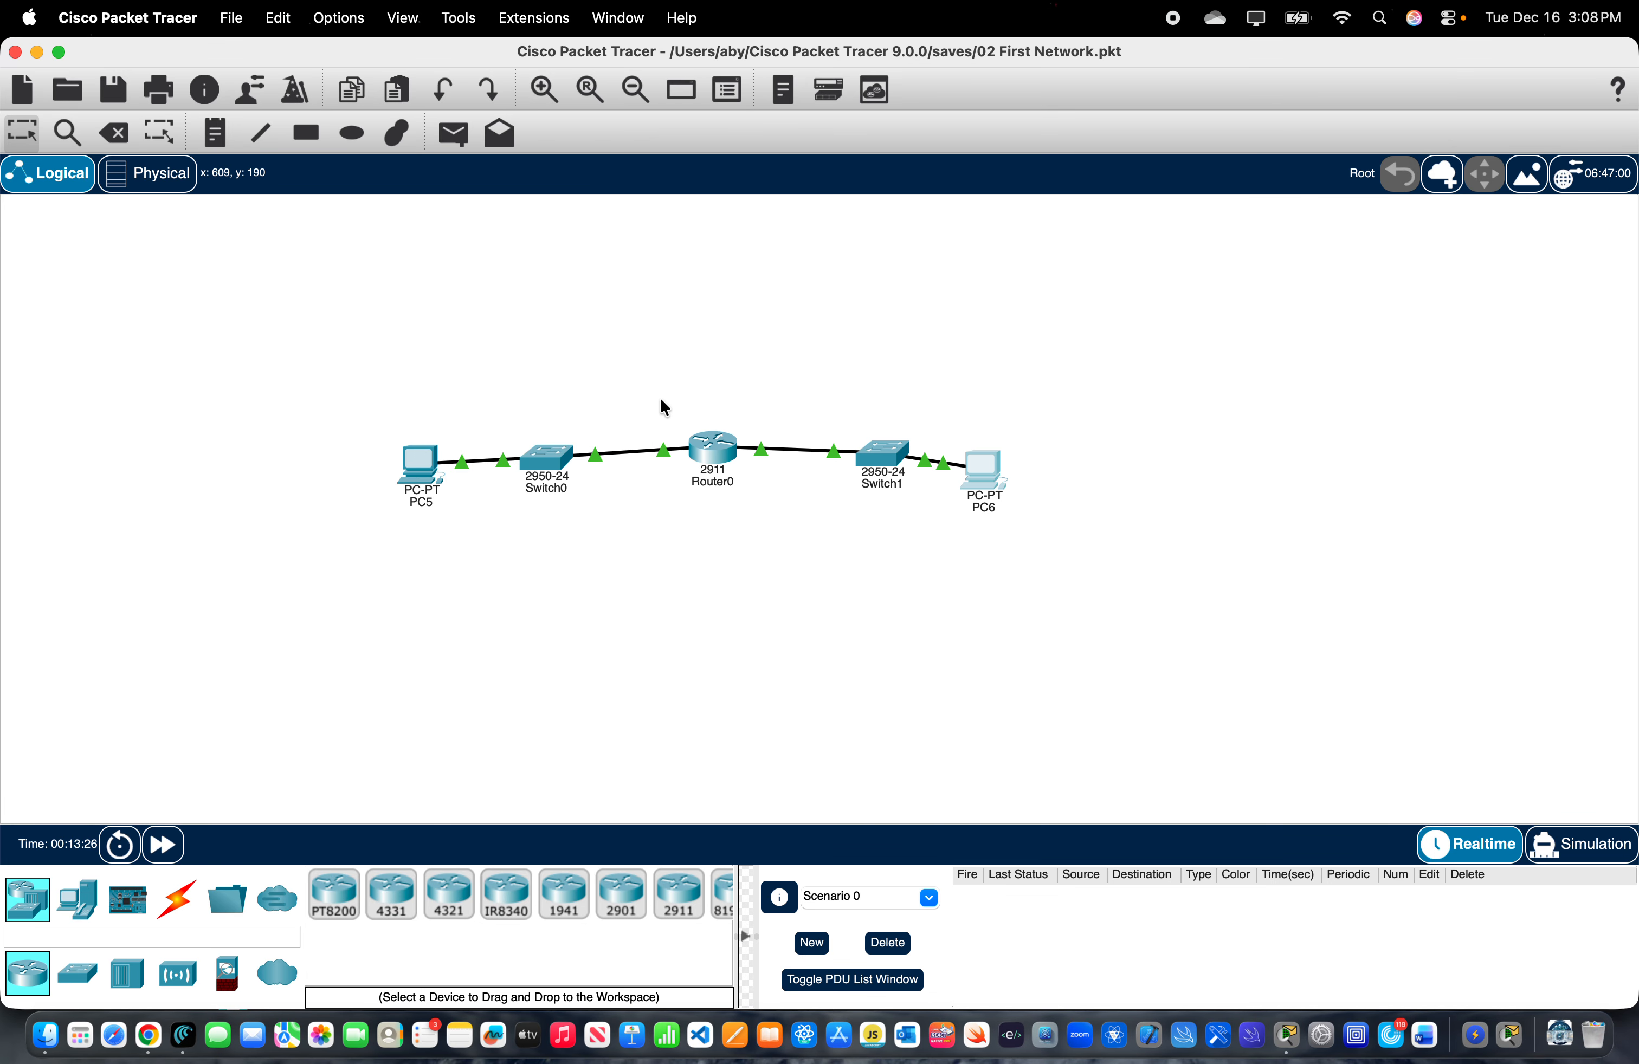